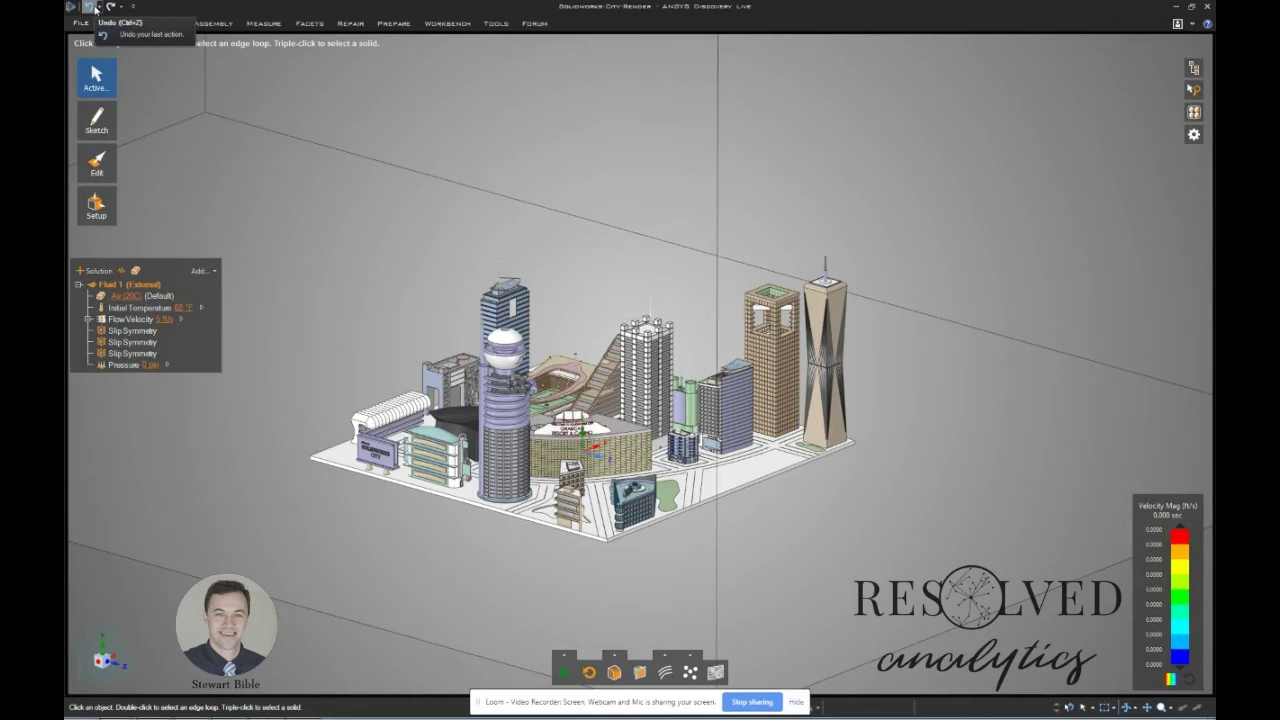
# Expand Flow Velocity into its X, Y and Z components and allow enclosure face selection.
pyautogui.click(101, 319)
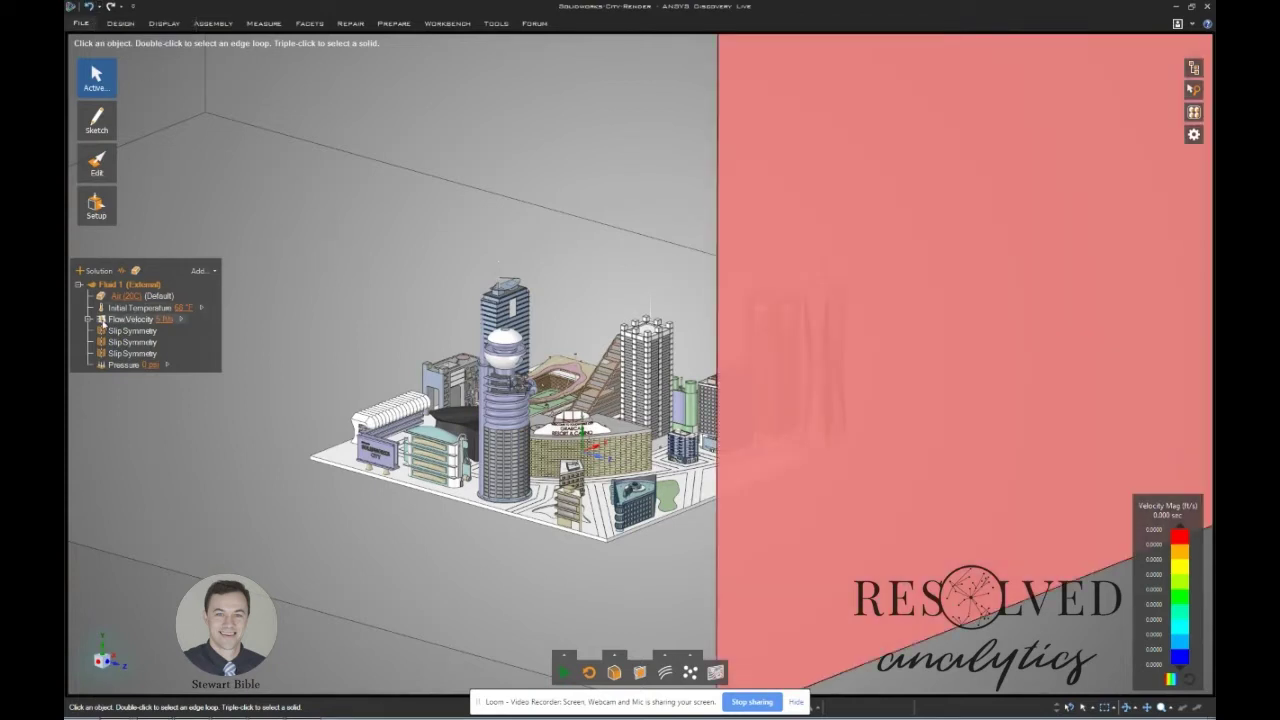
pyautogui.click(88, 319)
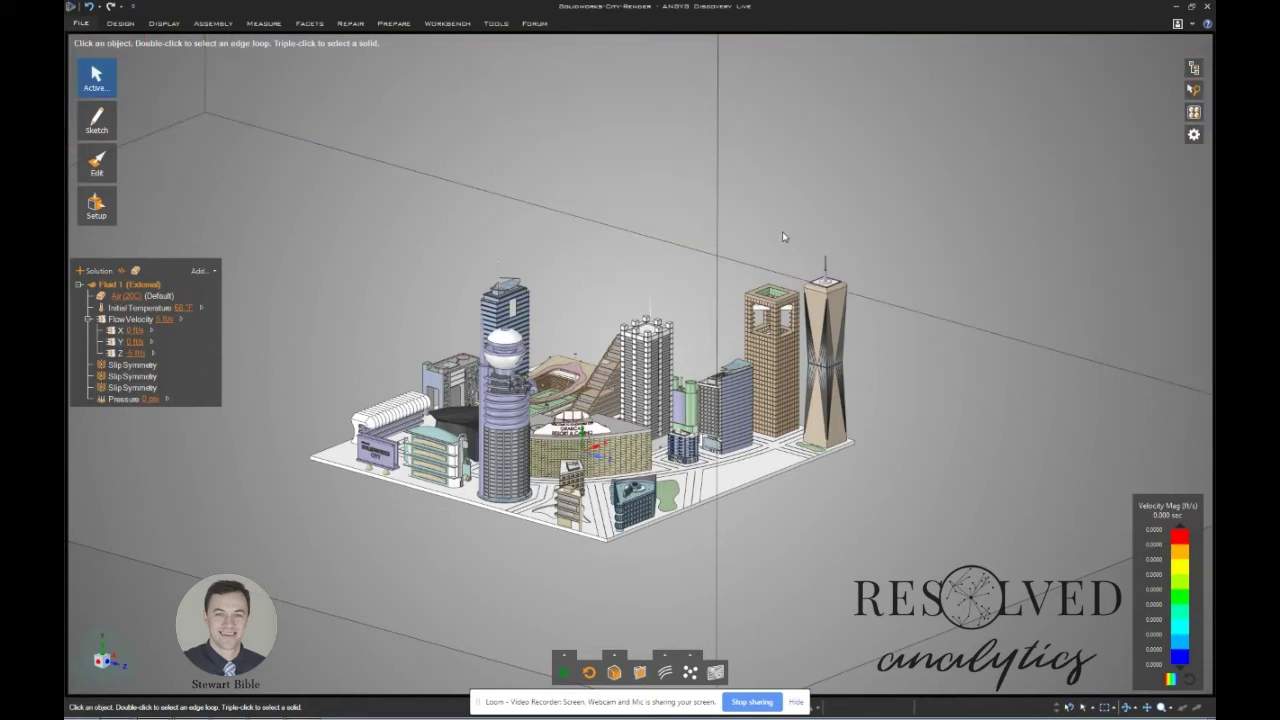
pyautogui.rightClick(931, 232)
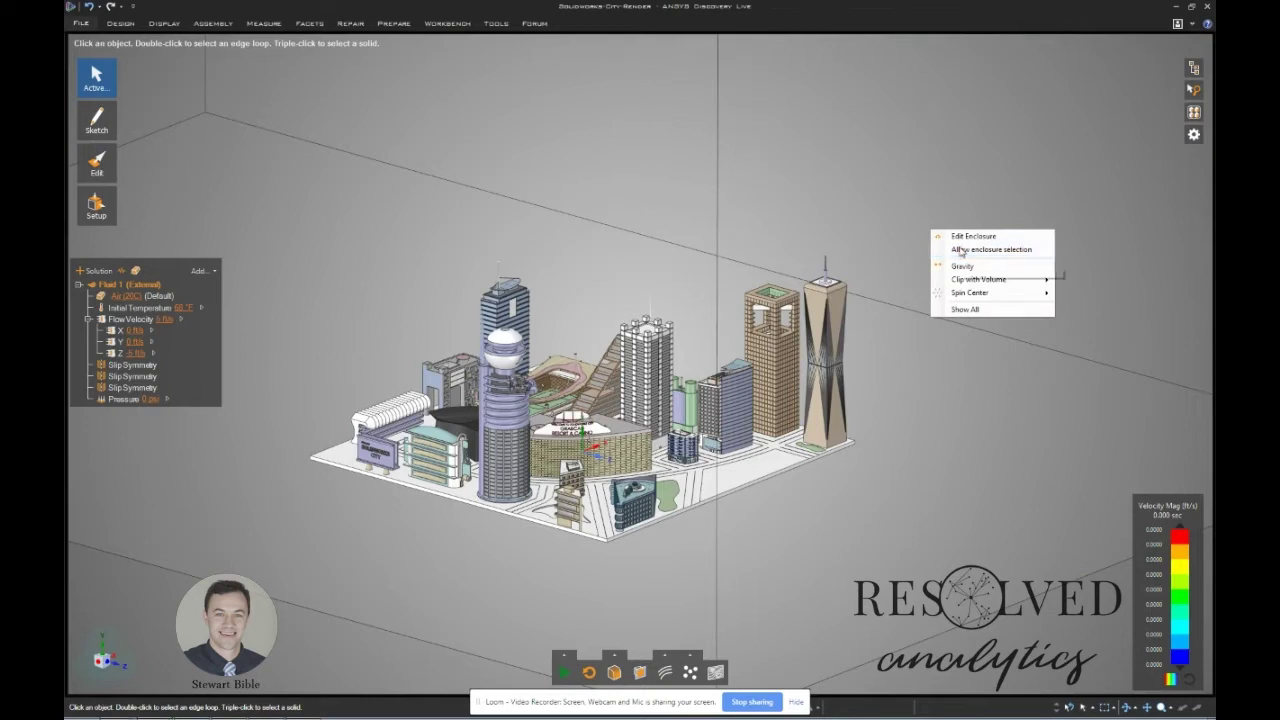
pyautogui.click(962, 250)
# Check the right enclosure wall's Air material and boundary options, then disable enclosure selection.
pyautogui.click(983, 406)
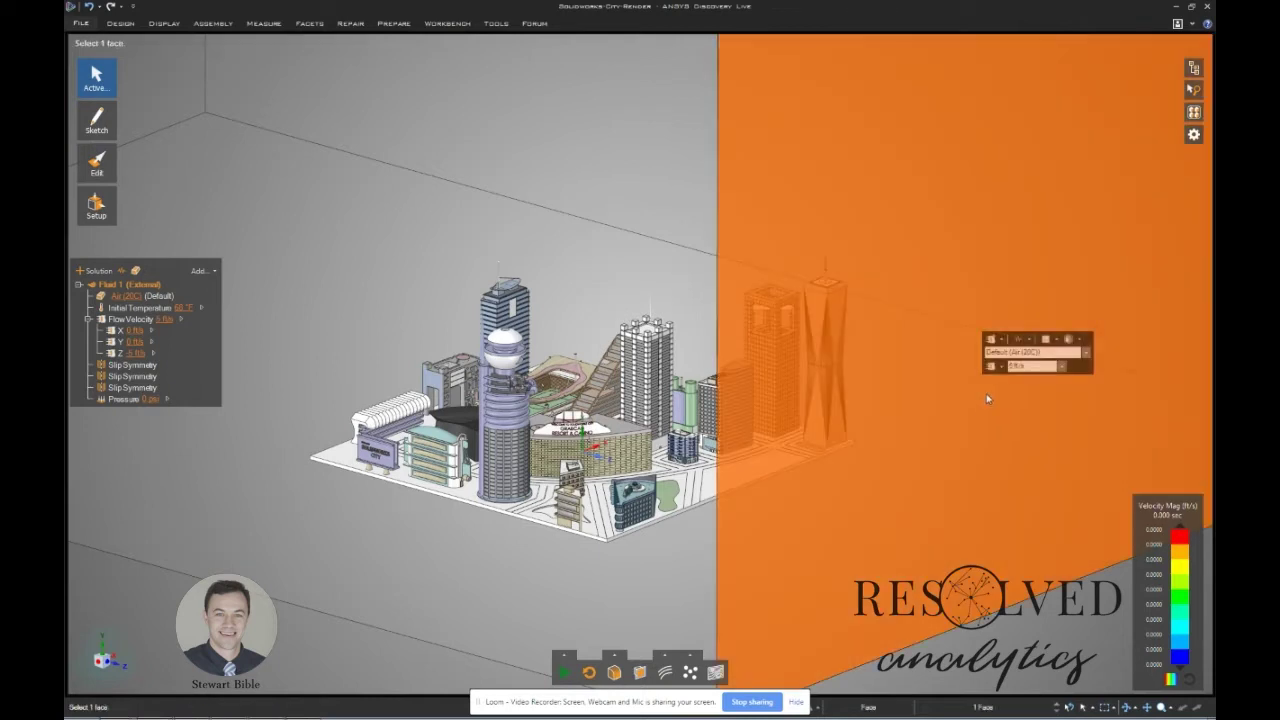
pyautogui.click(1085, 353)
pyautogui.click(1085, 355)
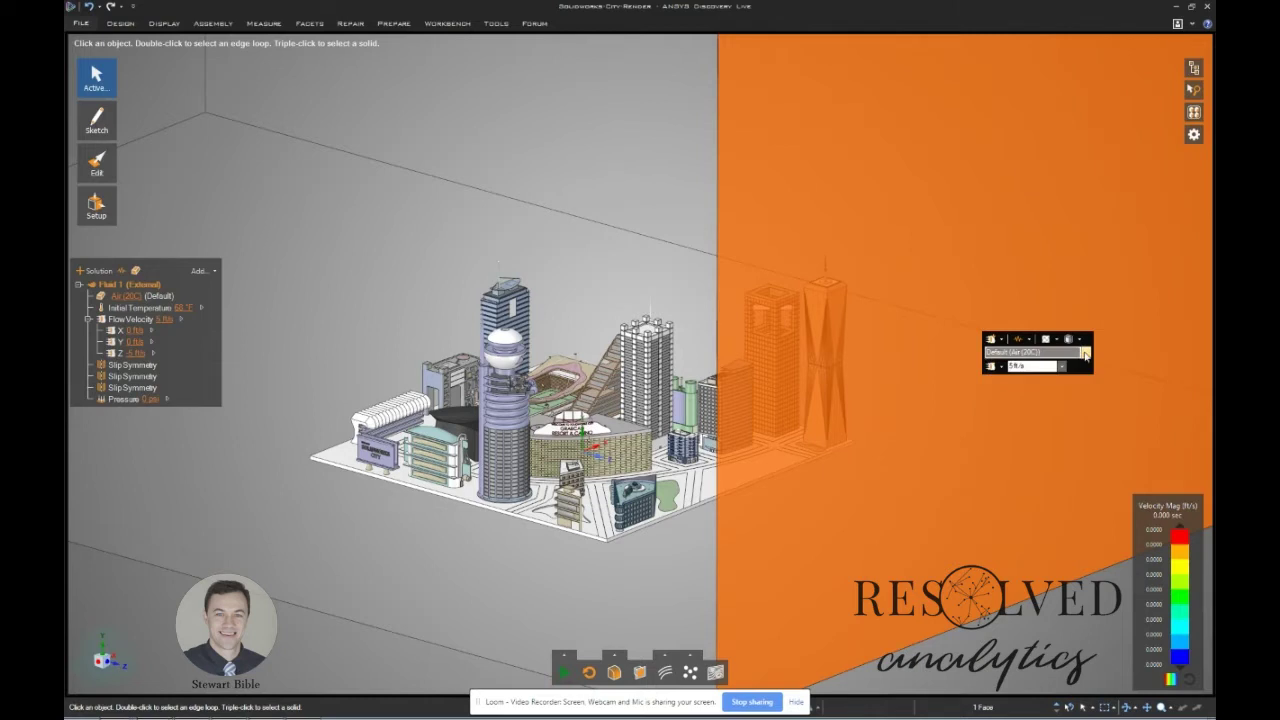
pyautogui.click(1003, 370)
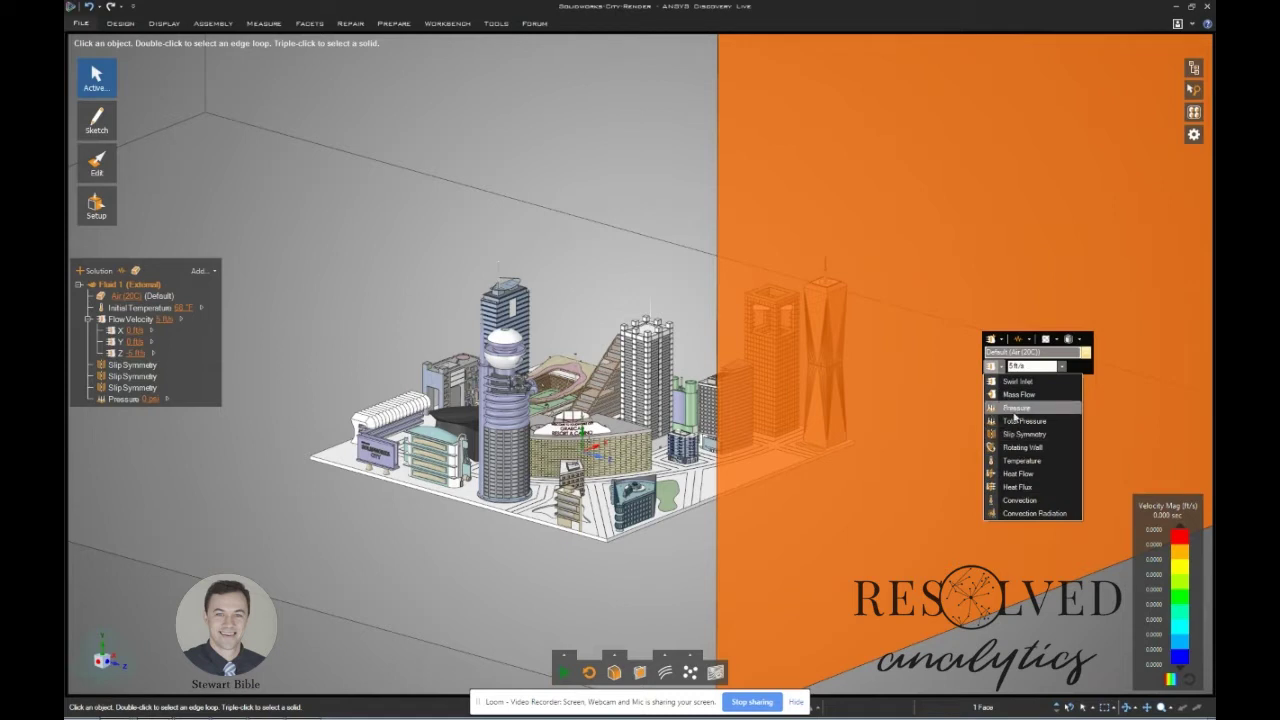
pyautogui.click(1000, 341)
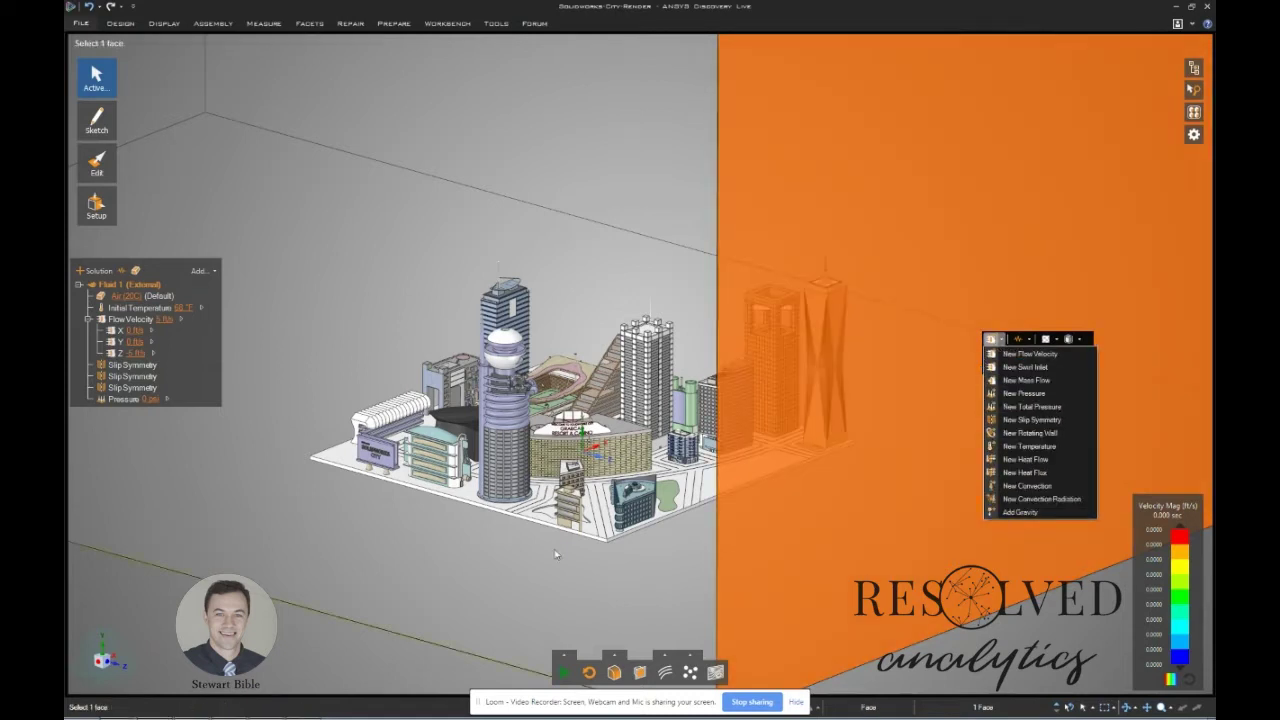
pyautogui.click(164, 627)
pyautogui.rightClick(763, 229)
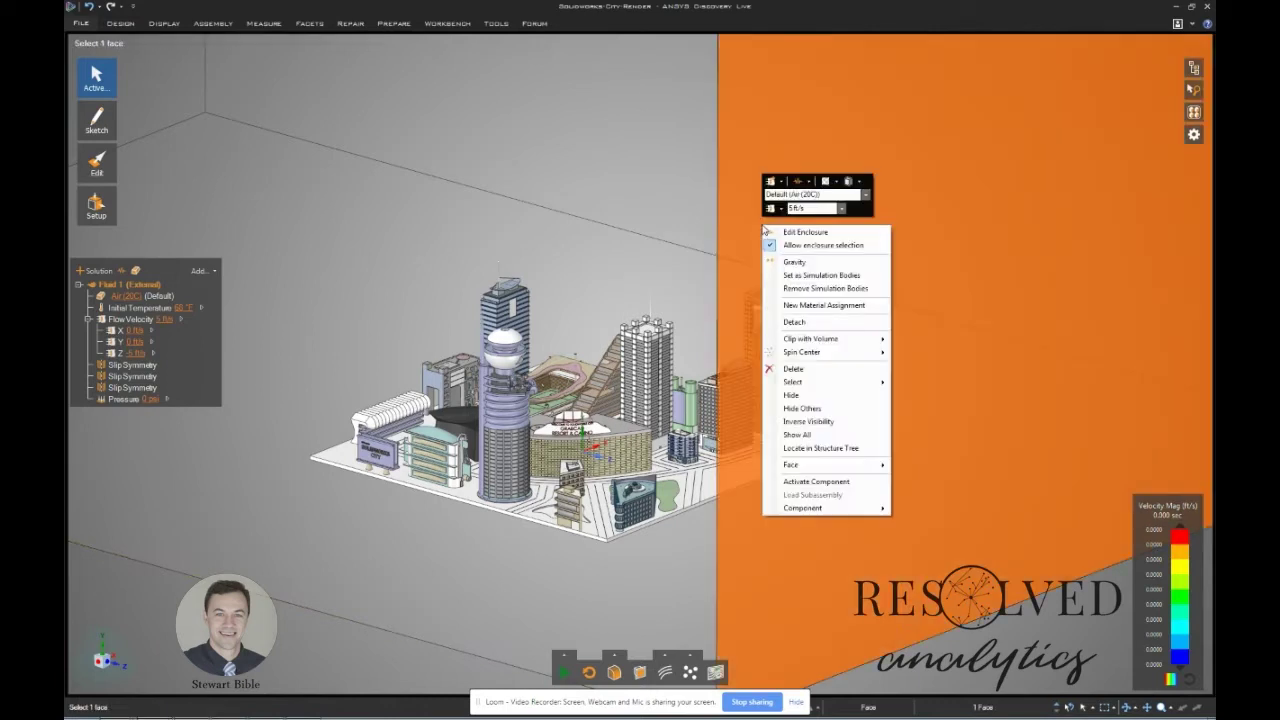
pyautogui.click(792, 245)
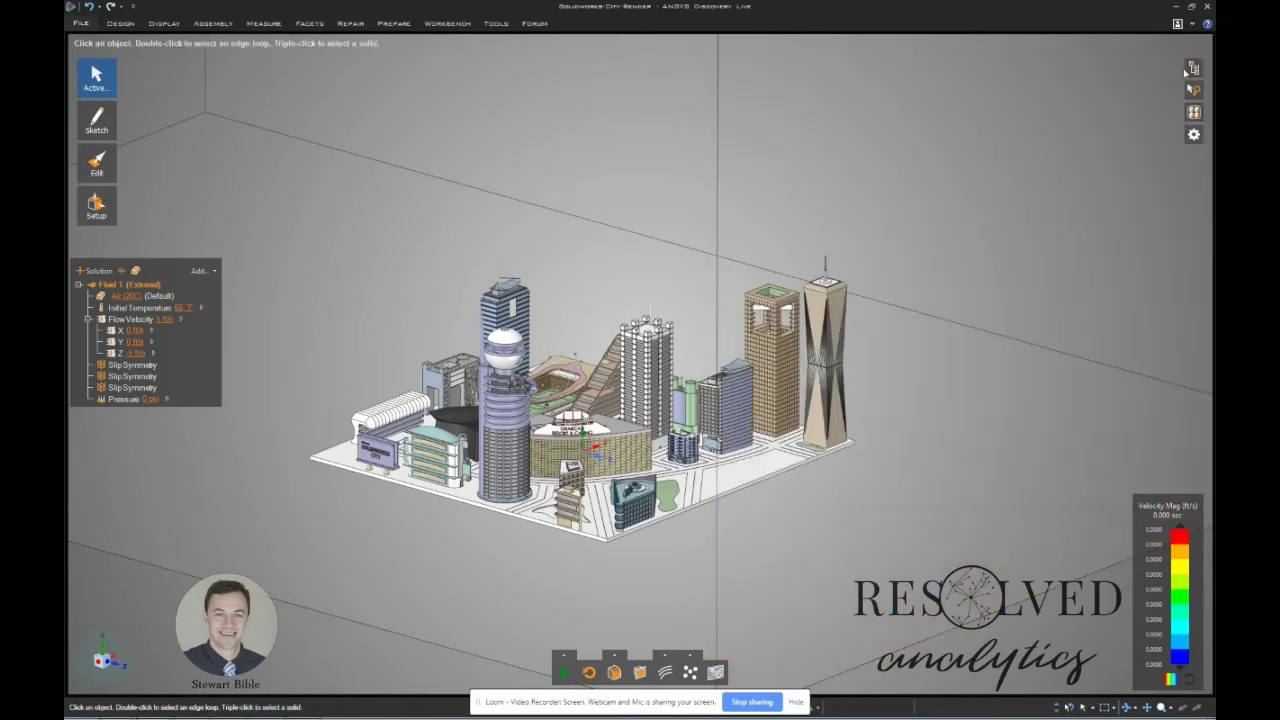
pyautogui.moveTo(1200, 67)
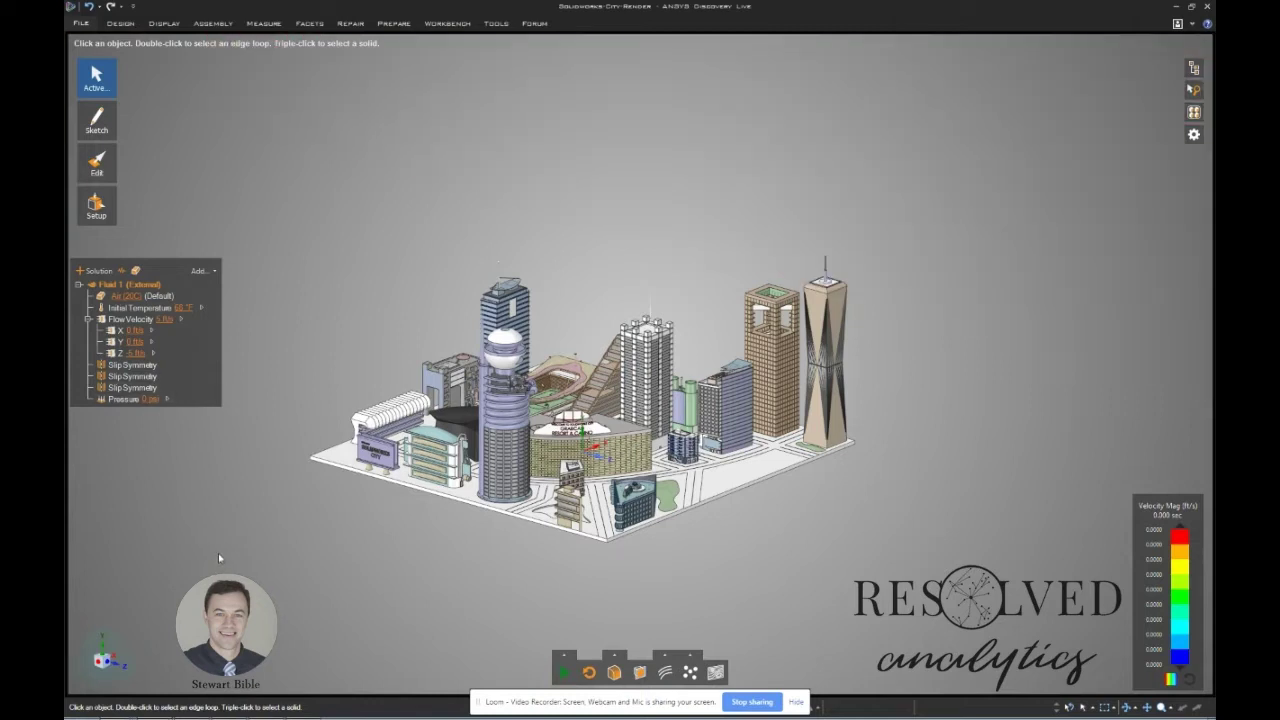
# Start the airflow simulation from the run settings and add a velocity colour plane.
pyautogui.click(564, 655)
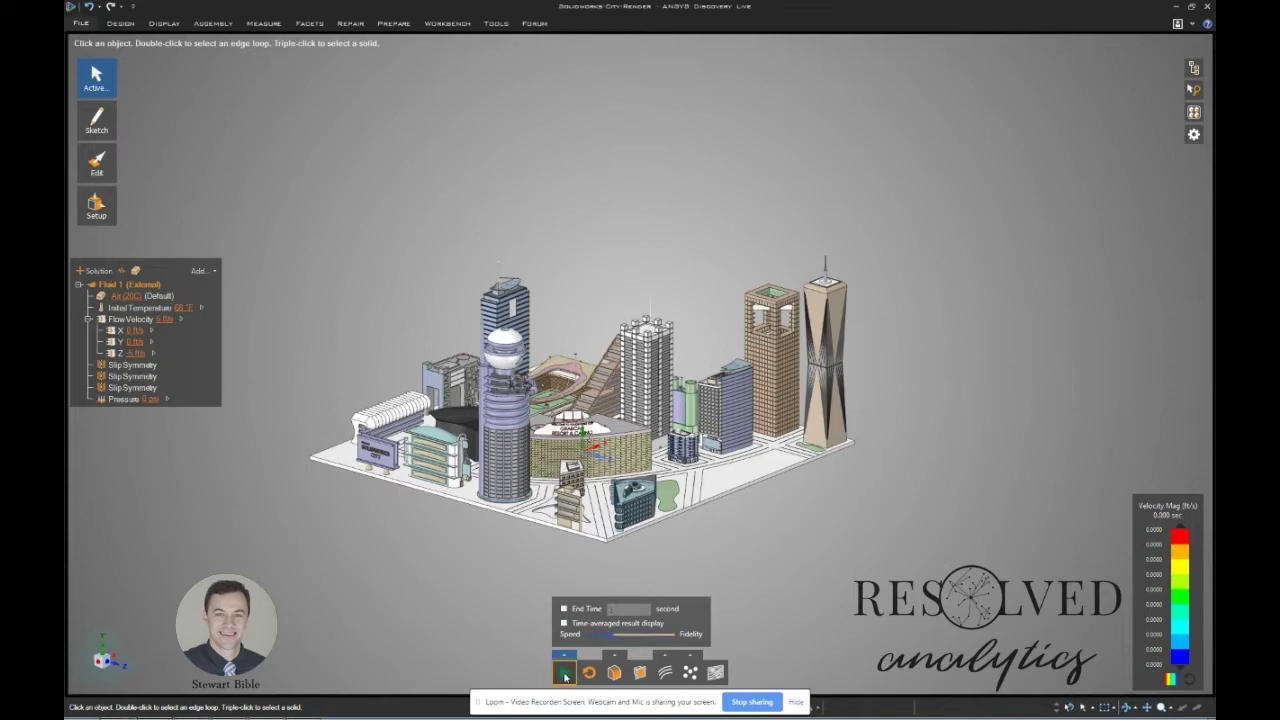
pyautogui.click(565, 673)
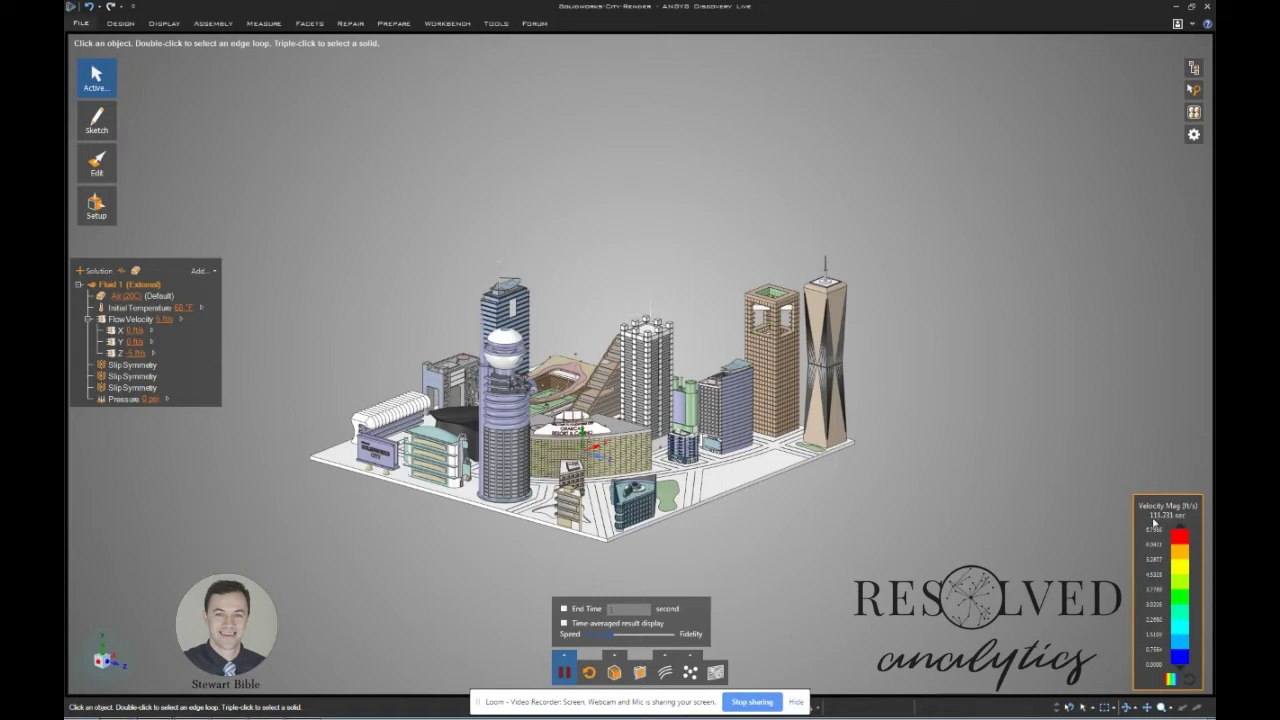
pyautogui.click(615, 672)
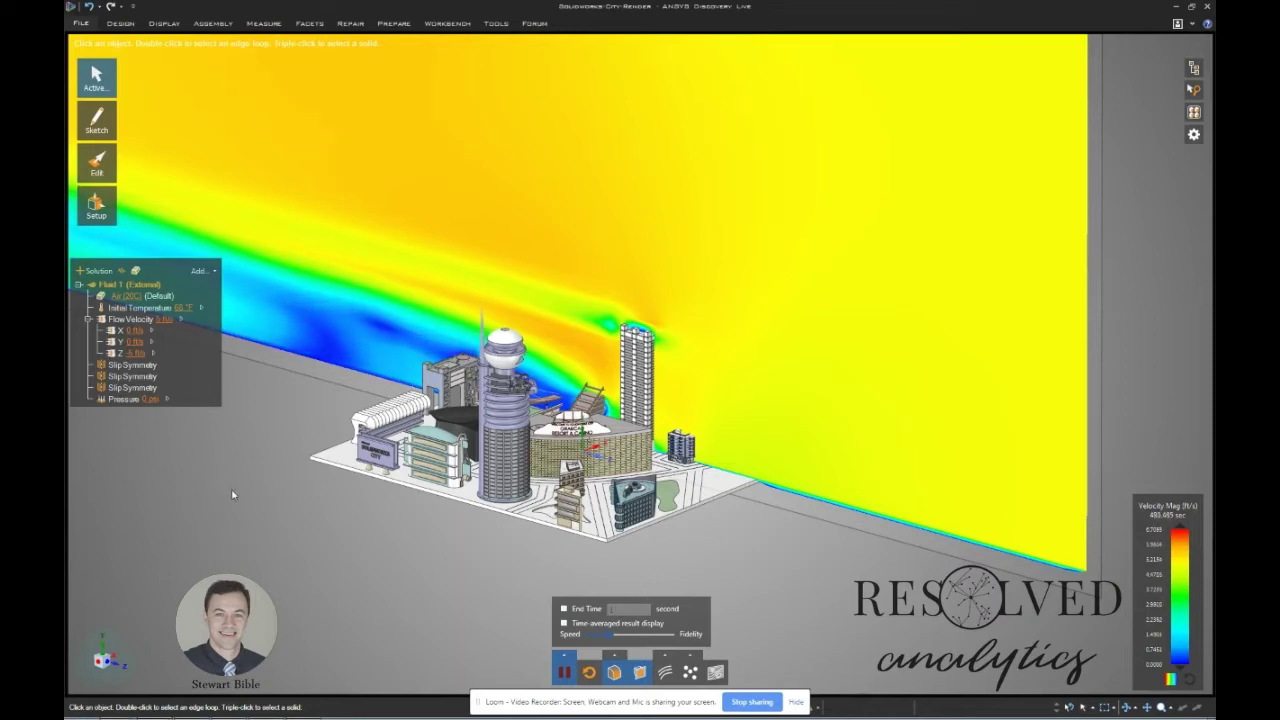
# Orbit and switch to a straight front view of the city's velocity field, zooming in.
pyautogui.moveTo(560, 440); pyautogui.dragTo(587, 492, button='middle')
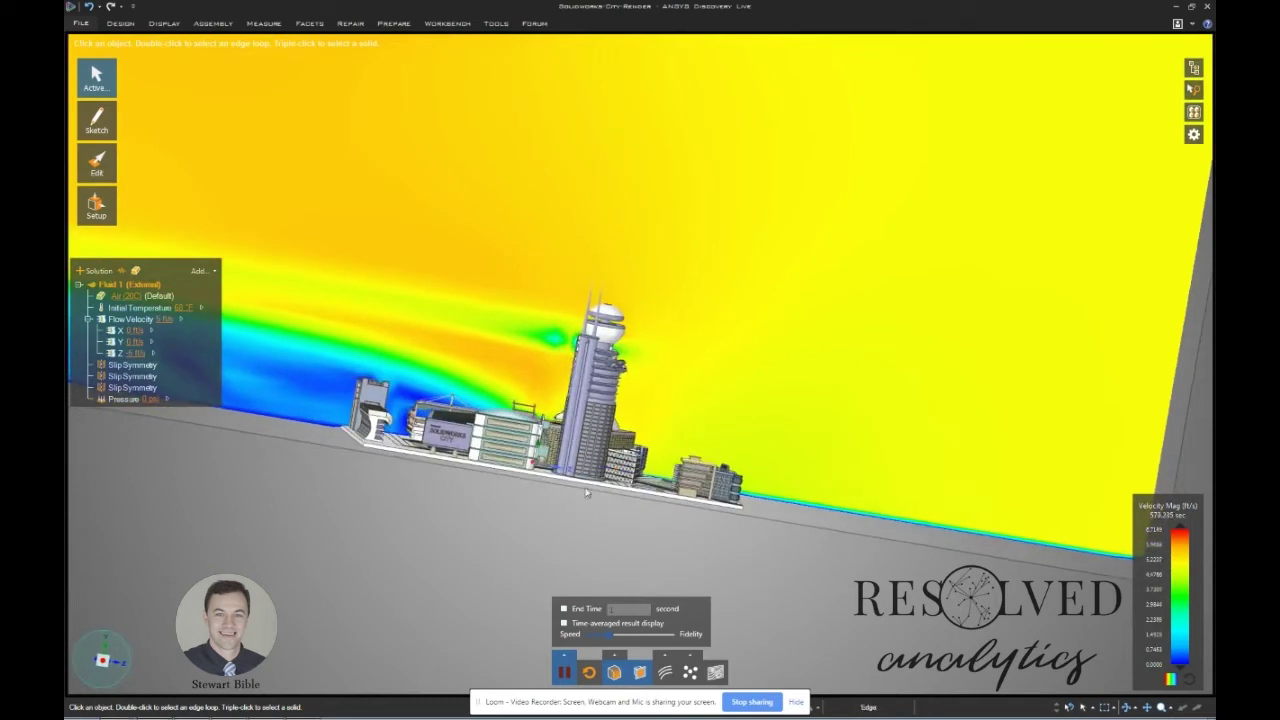
pyautogui.click(101, 660)
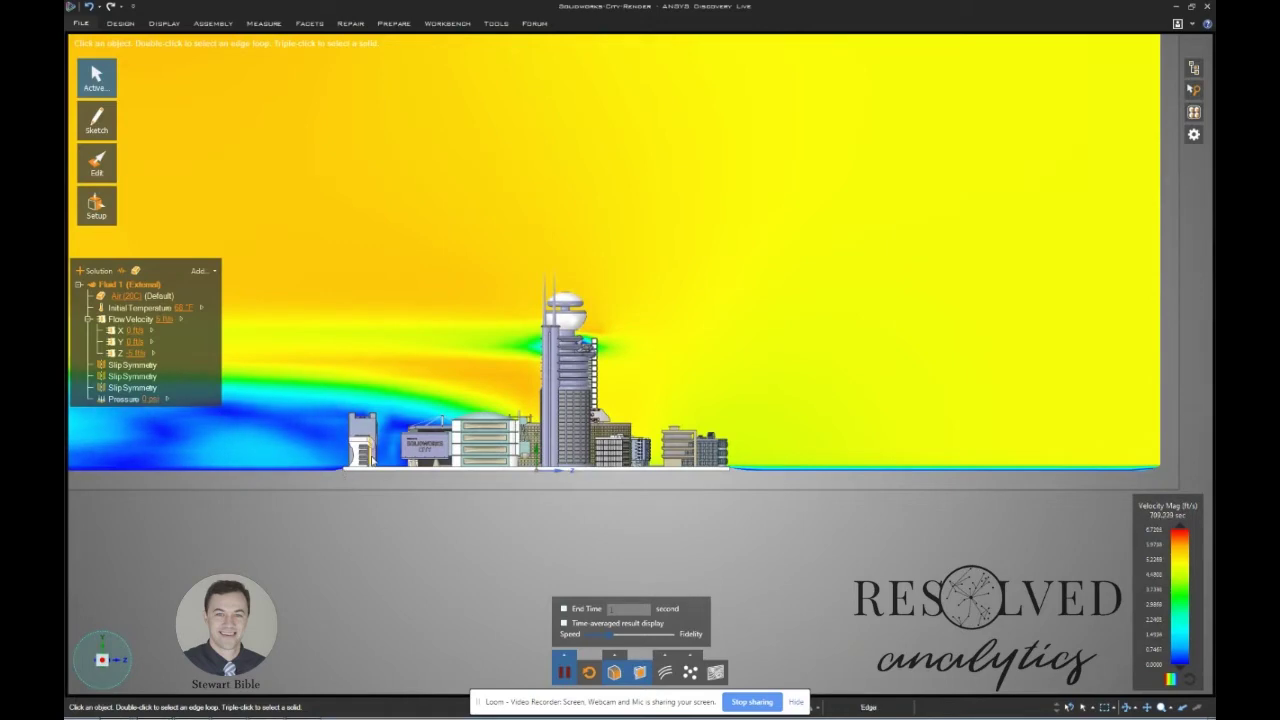
pyautogui.scroll(2, 372, 462)
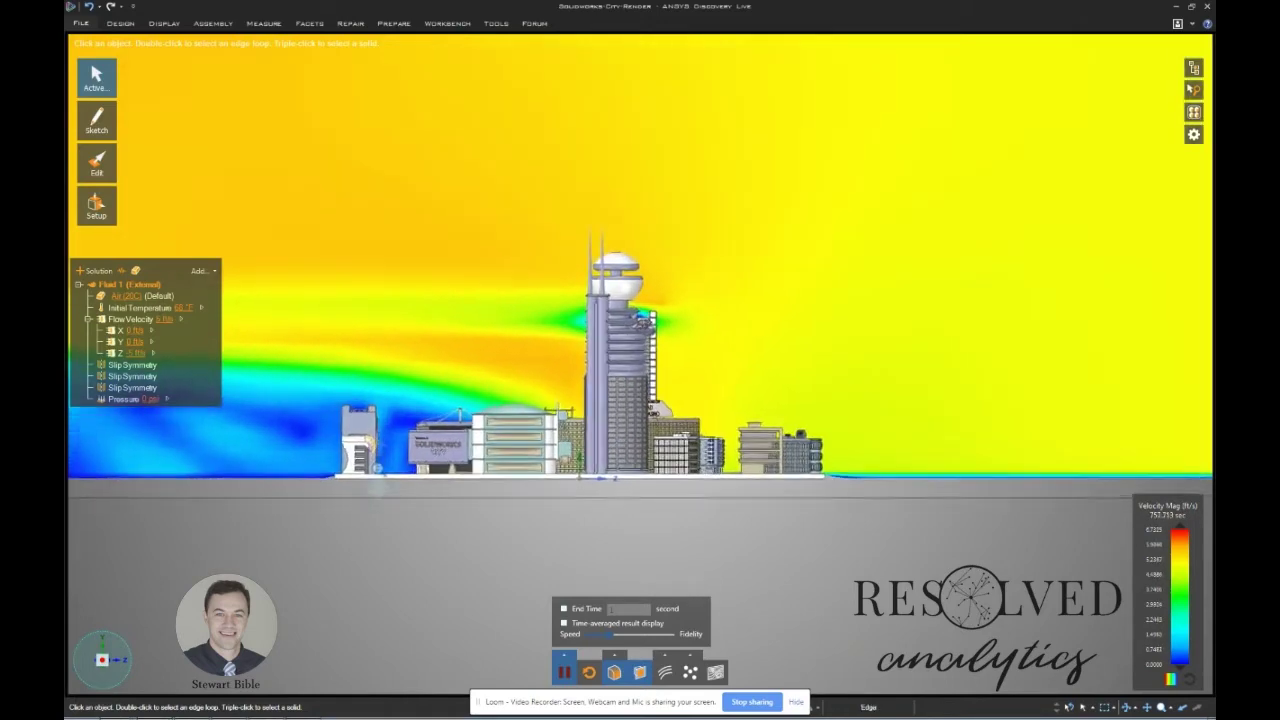
pyautogui.scroll(3, 372, 462)
pyautogui.scroll(-2, 362, 503)
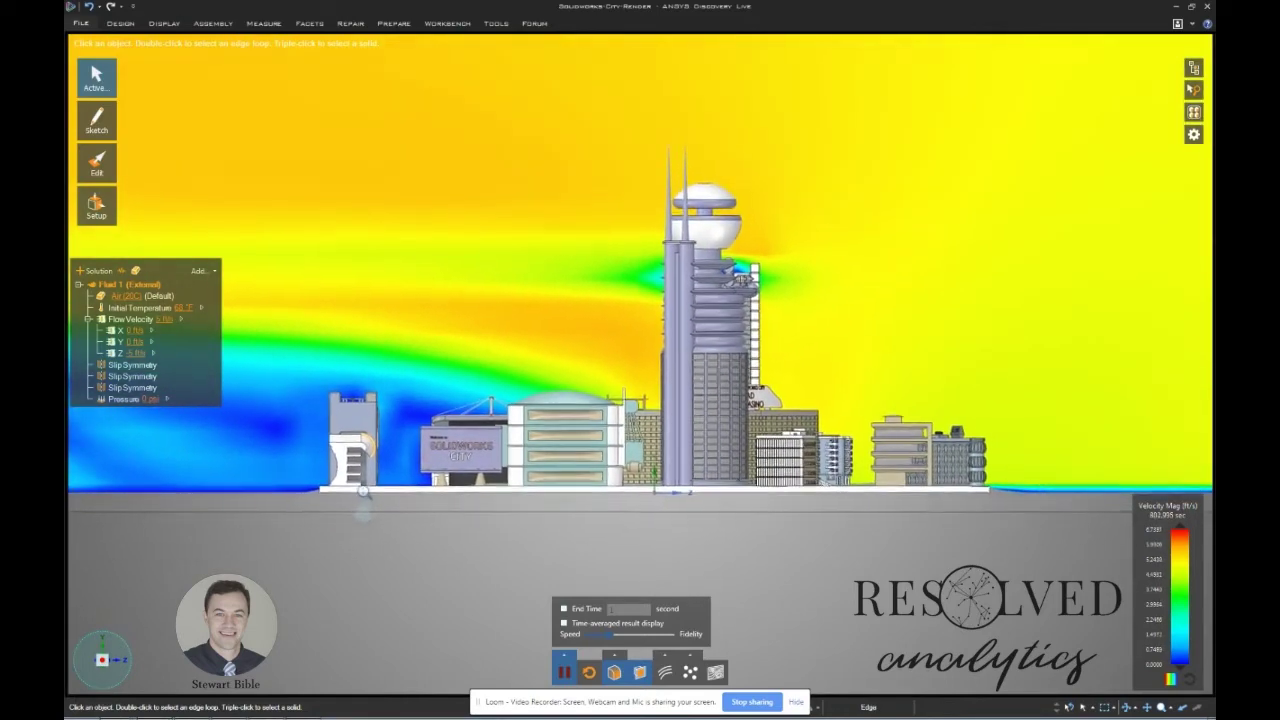
# Turn to both side views of the city, then orbit to an angled perspective.
pyautogui.click(115, 662)
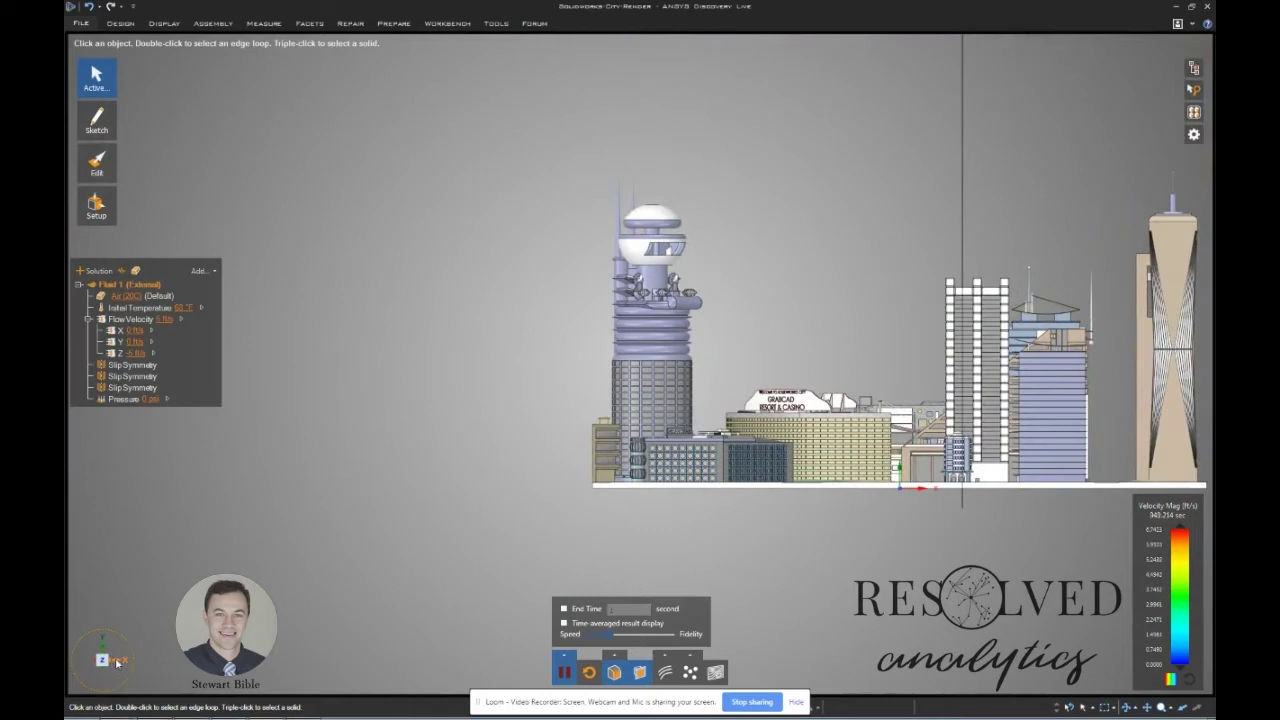
pyautogui.click(115, 662)
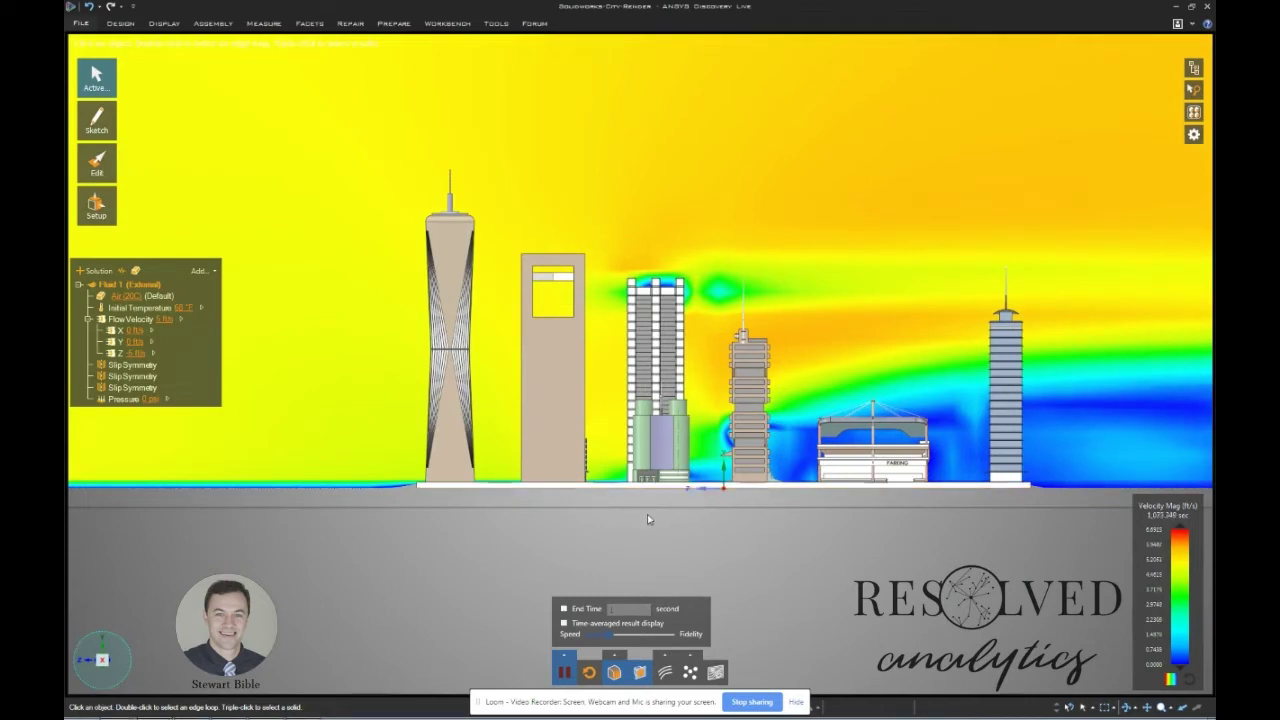
pyautogui.scroll(1, 655, 517)
pyautogui.moveTo(660, 520)
pyautogui.mouseDown(button='middle')
pyautogui.moveTo(657, 500)
pyautogui.moveTo(600, 508)
pyautogui.moveTo(656, 511)
pyautogui.mouseUp(button='middle')
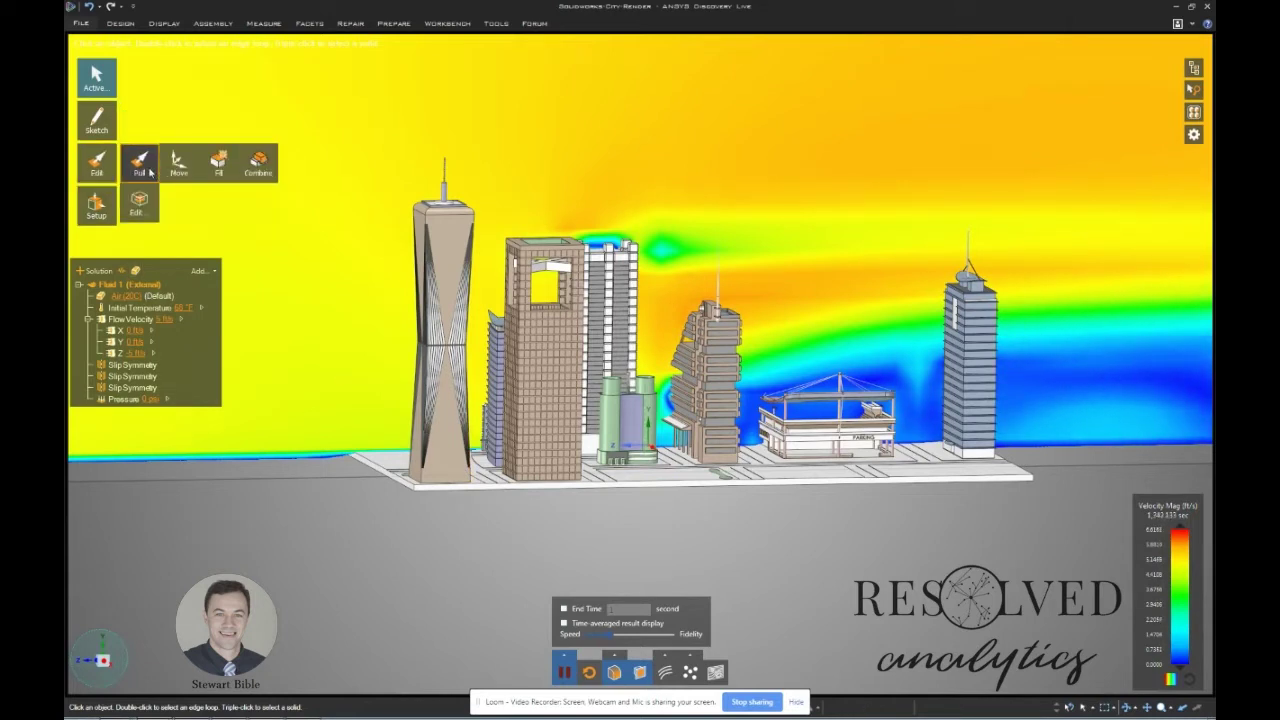
# Switch to Pull, orbit to the two towers and start Move (M) on the velocity plane.
pyautogui.click(96, 162)
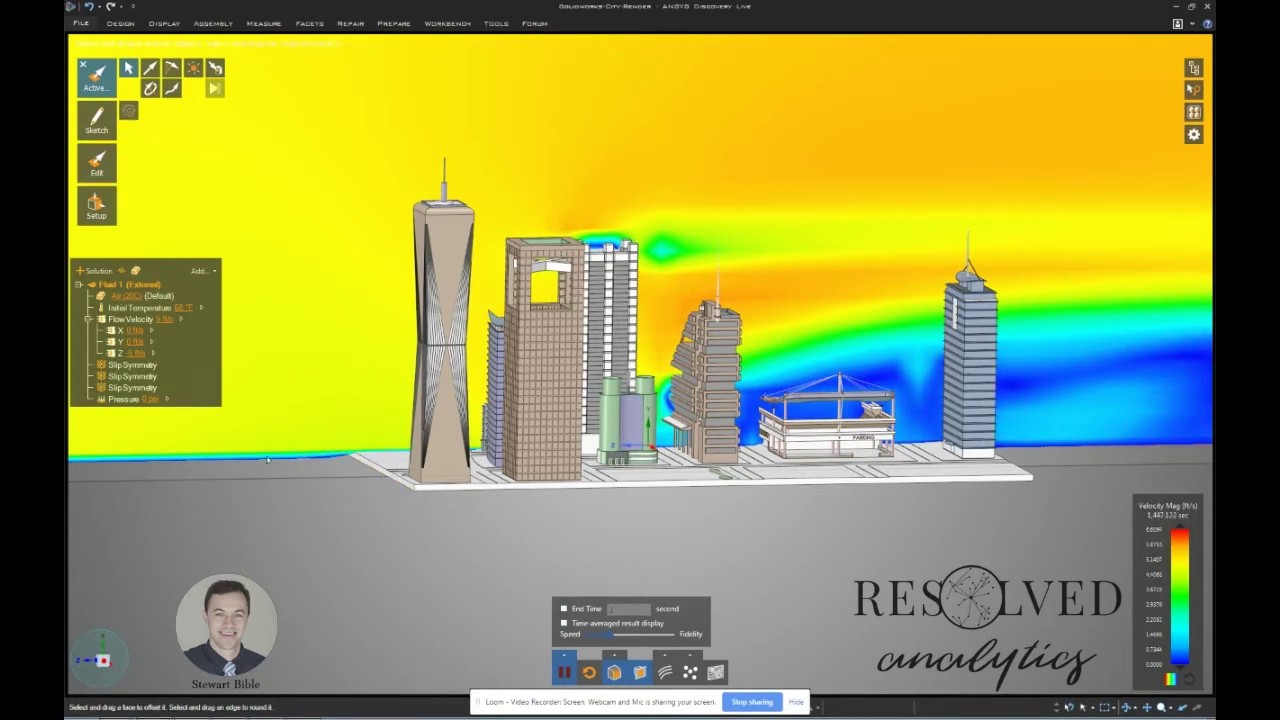
pyautogui.moveTo(277, 457); pyautogui.dragTo(318, 478, button='middle')
pyautogui.click(320, 480)
pyautogui.press('Escape')
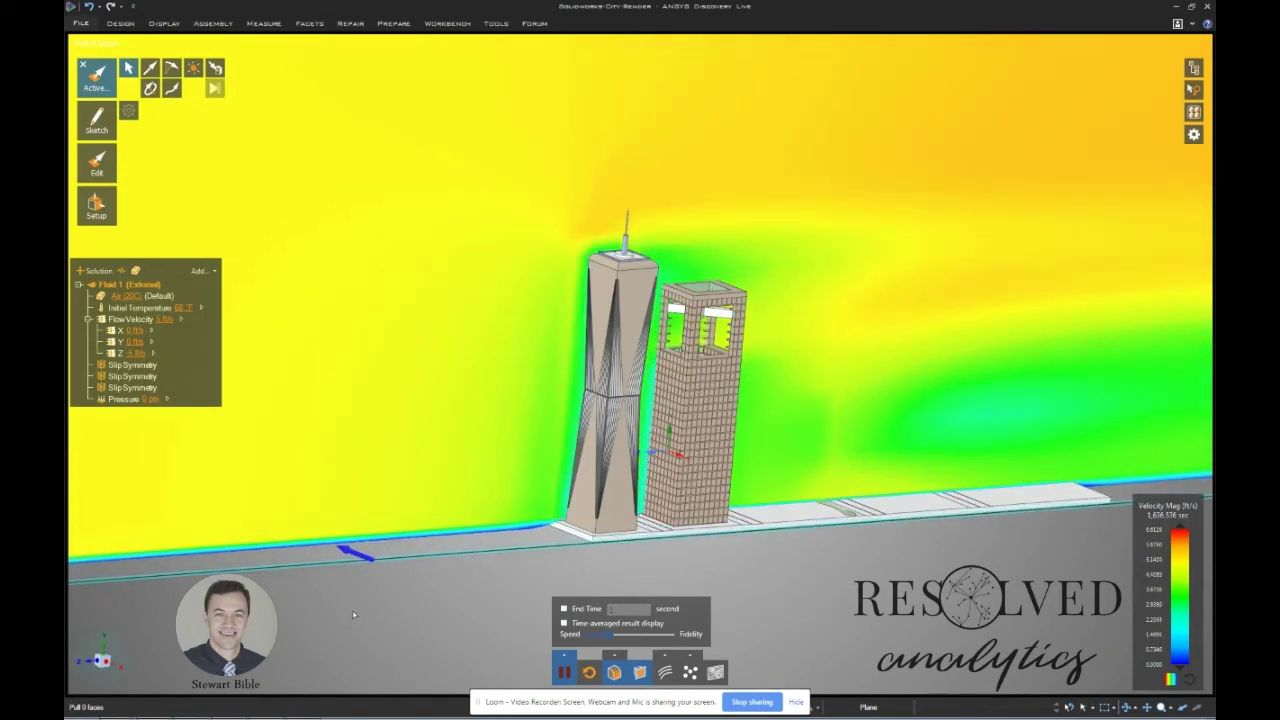
pyautogui.moveTo(430, 590)
pyautogui.mouseDown(button='middle')
pyautogui.moveTo(340, 583)
pyautogui.moveTo(382, 591)
pyautogui.mouseUp(button='middle')
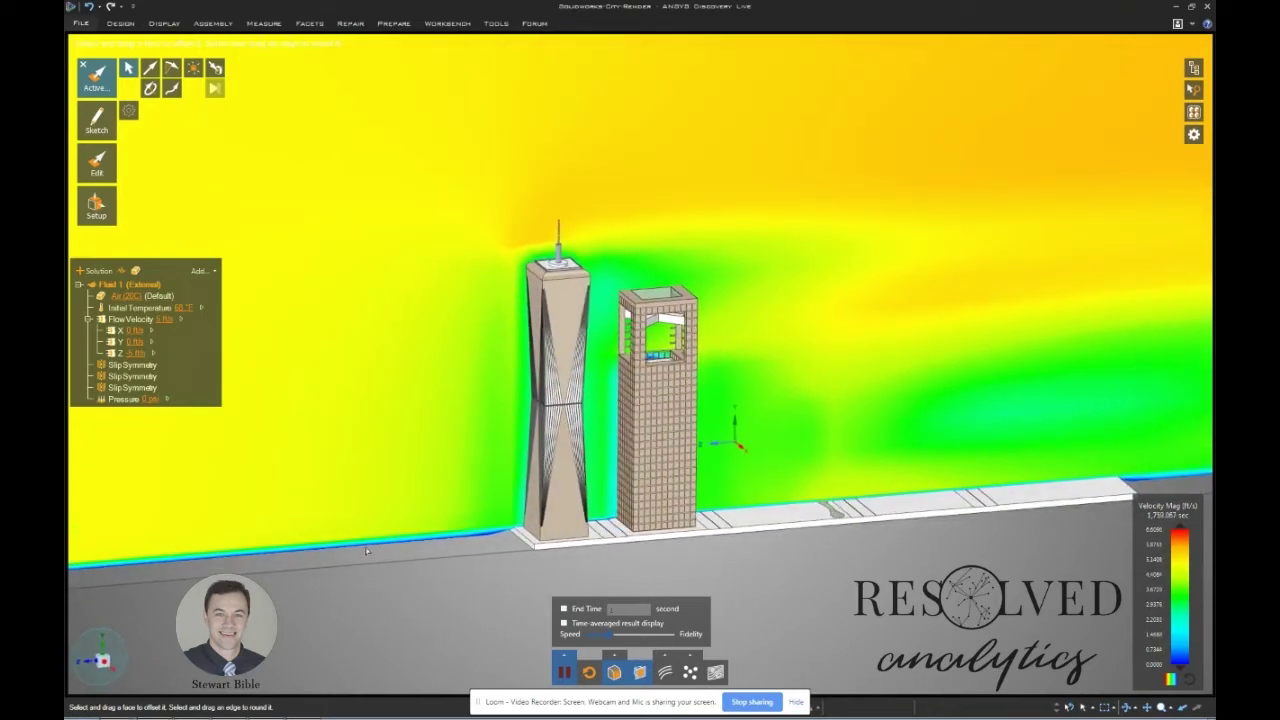
pyautogui.moveTo(366, 569); pyautogui.dragTo(375, 596, button='middle')
pyautogui.press('m')
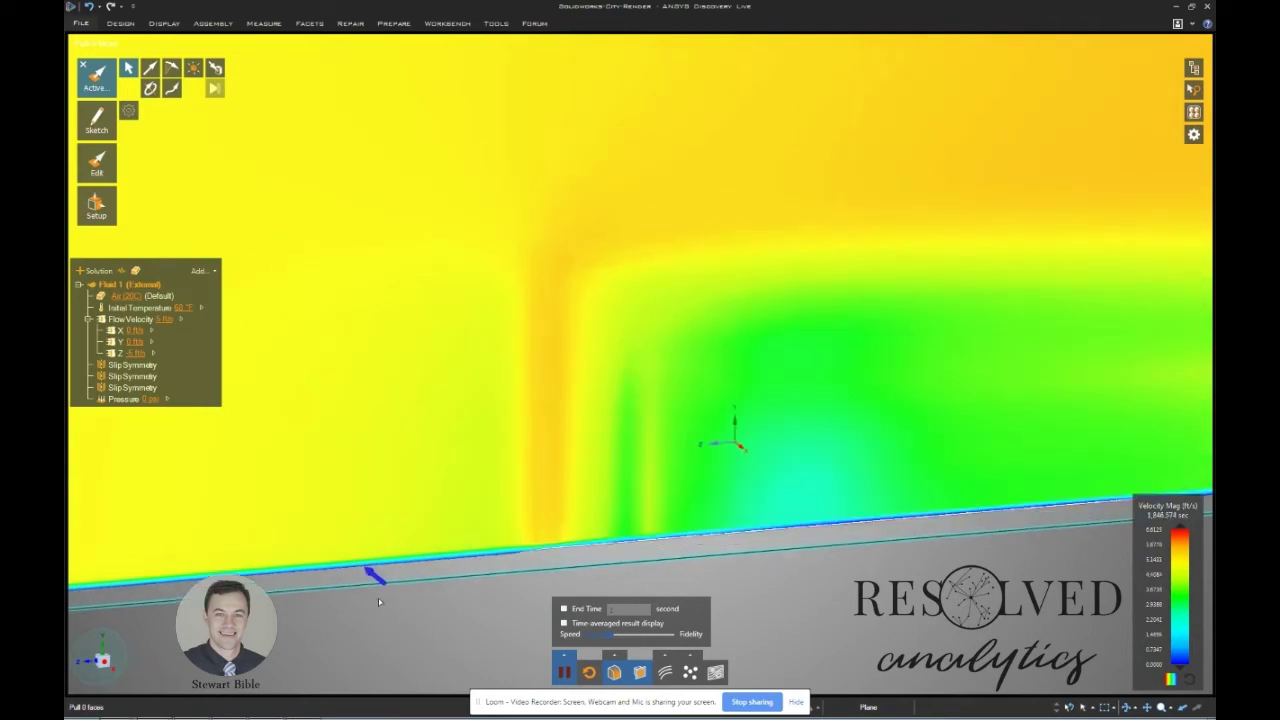
# Slide the velocity plane along the red axis to 29 m, clear of the city.
pyautogui.click(296, 592)
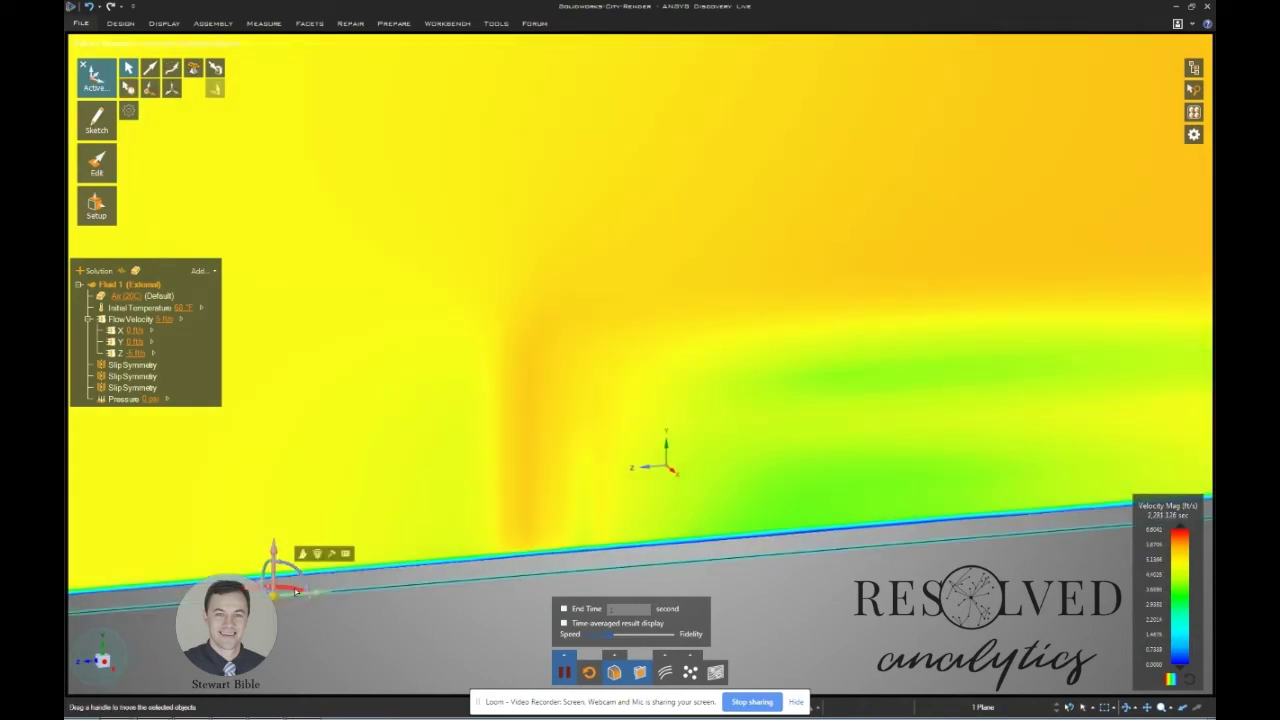
pyautogui.moveTo(296, 592); pyautogui.dragTo(297, 591)
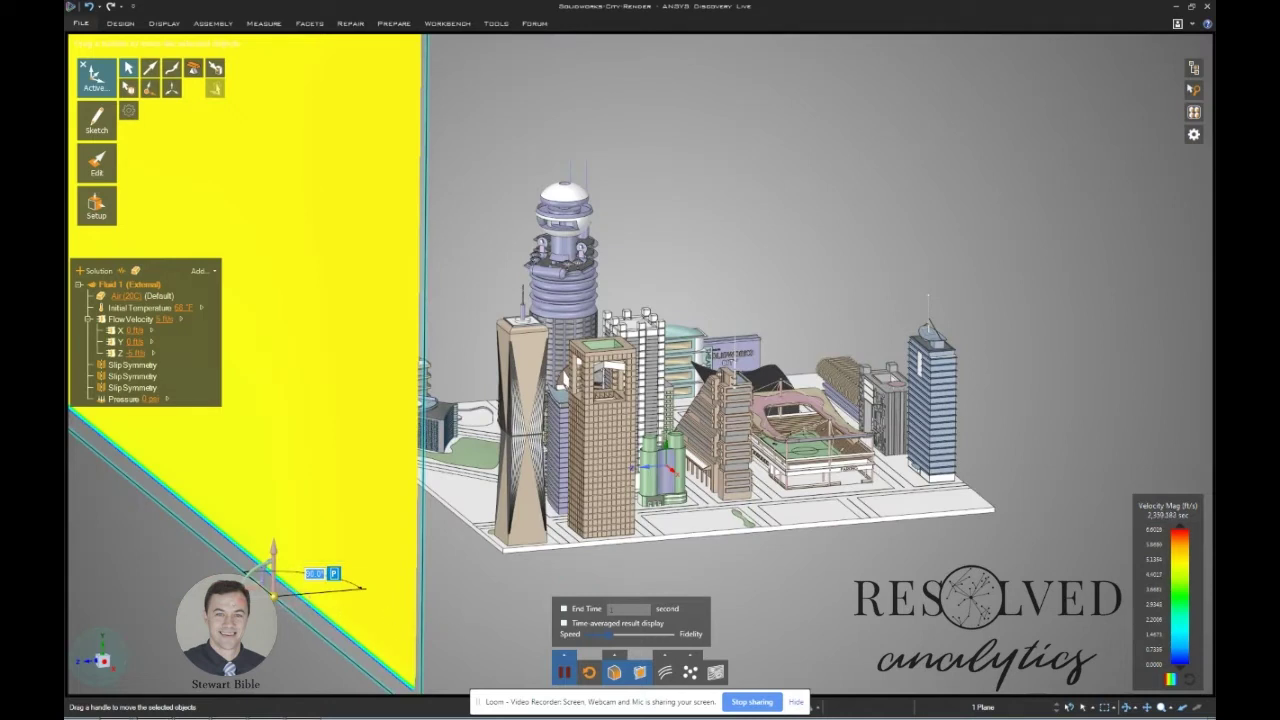
pyautogui.moveTo(270, 592); pyautogui.dragTo(738, 514)
pyautogui.press('Escape')
# Face the result plane head-on with V and rotate it to slice along the flow.
pyautogui.click(815, 594)
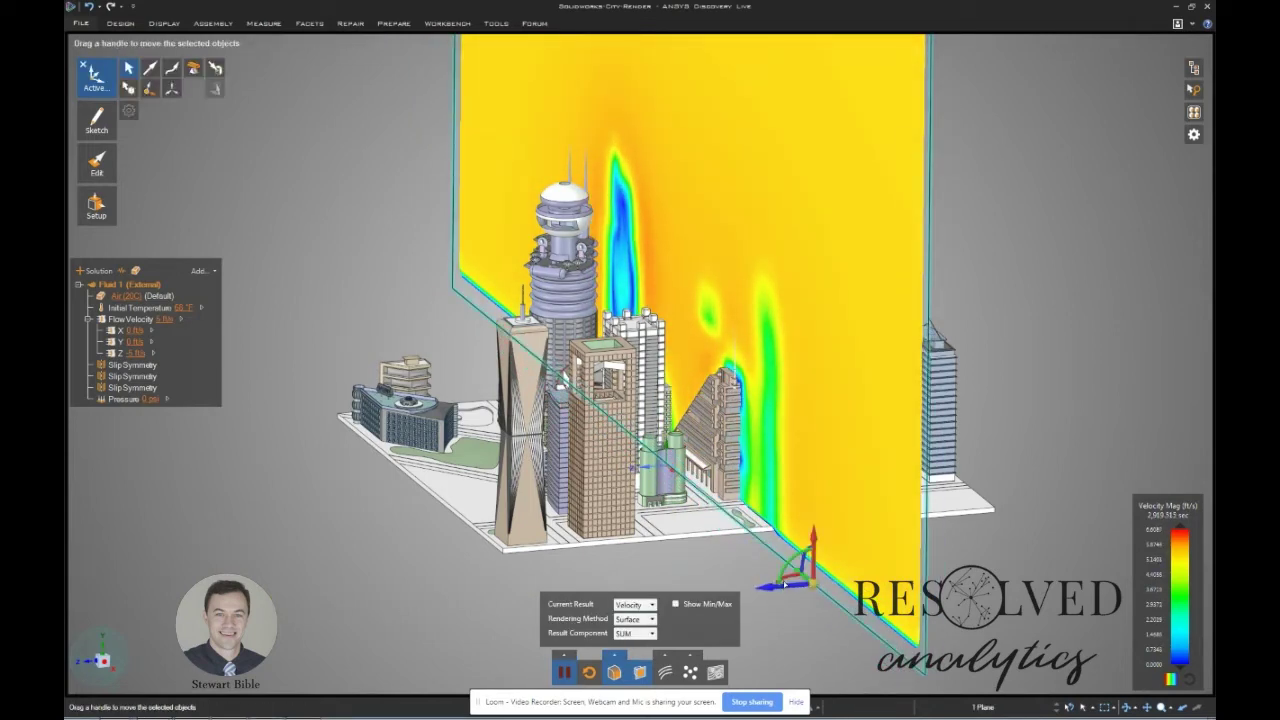
pyautogui.press('v')
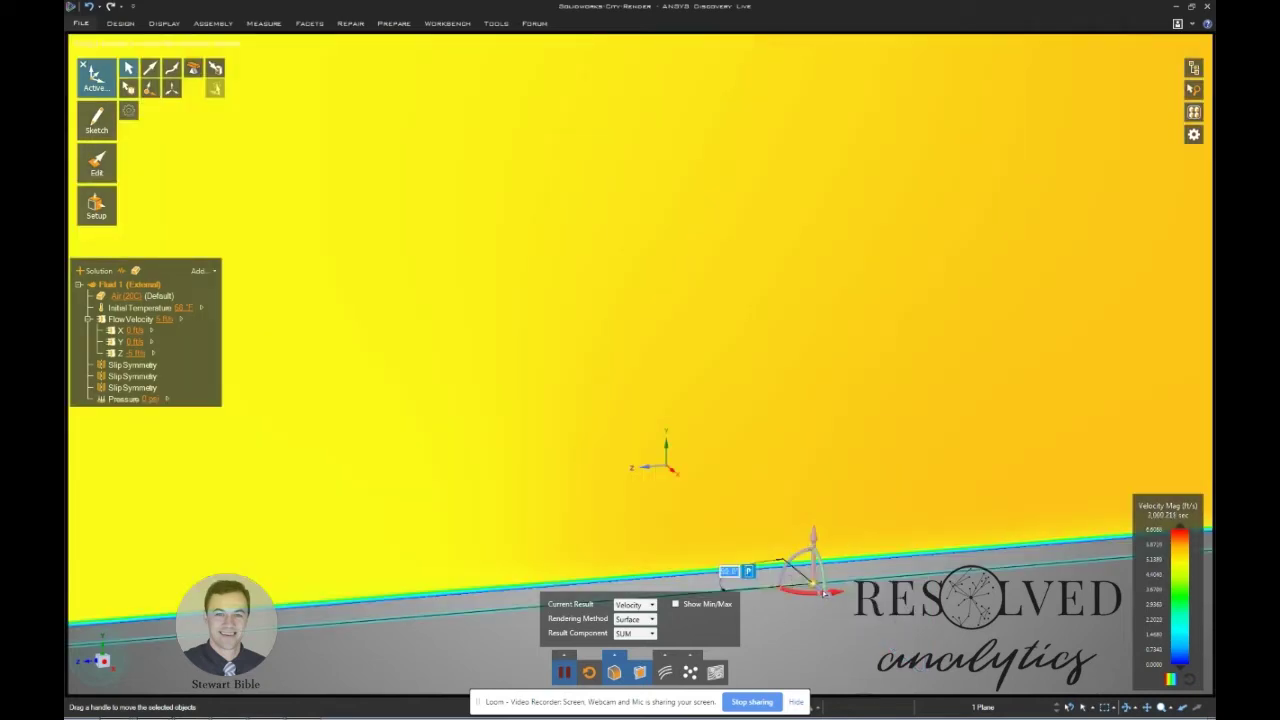
pyautogui.moveTo(818, 590)
pyautogui.mouseDown()
pyautogui.moveTo(780, 545)
pyautogui.moveTo(800, 495)
pyautogui.moveTo(822, 598)
pyautogui.mouseUp()
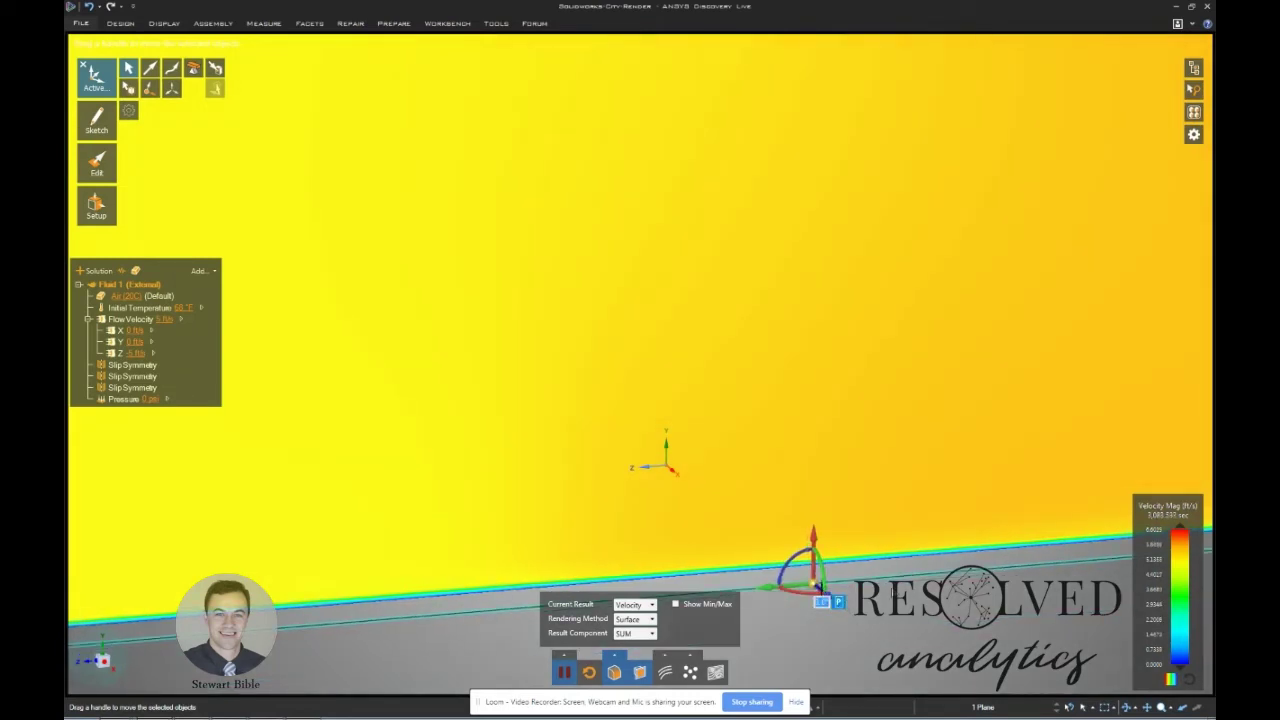
pyautogui.press('Escape')
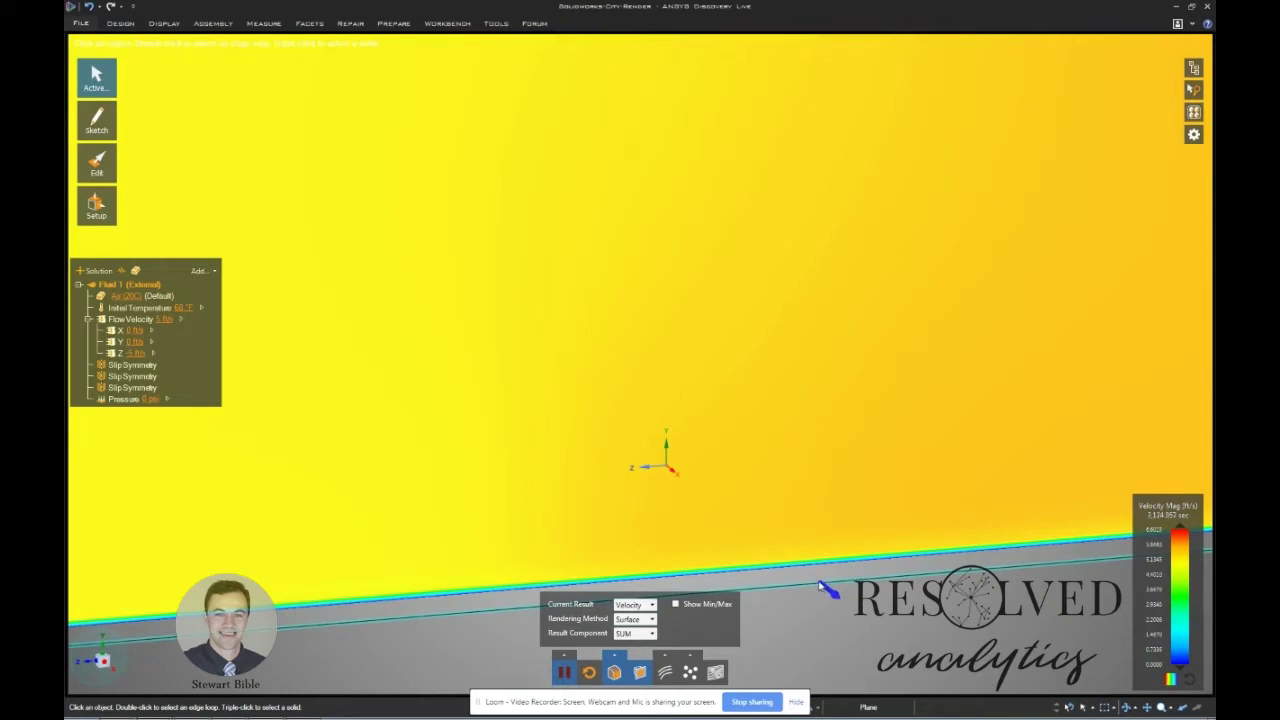
pyautogui.scroll(-5, 822, 588)
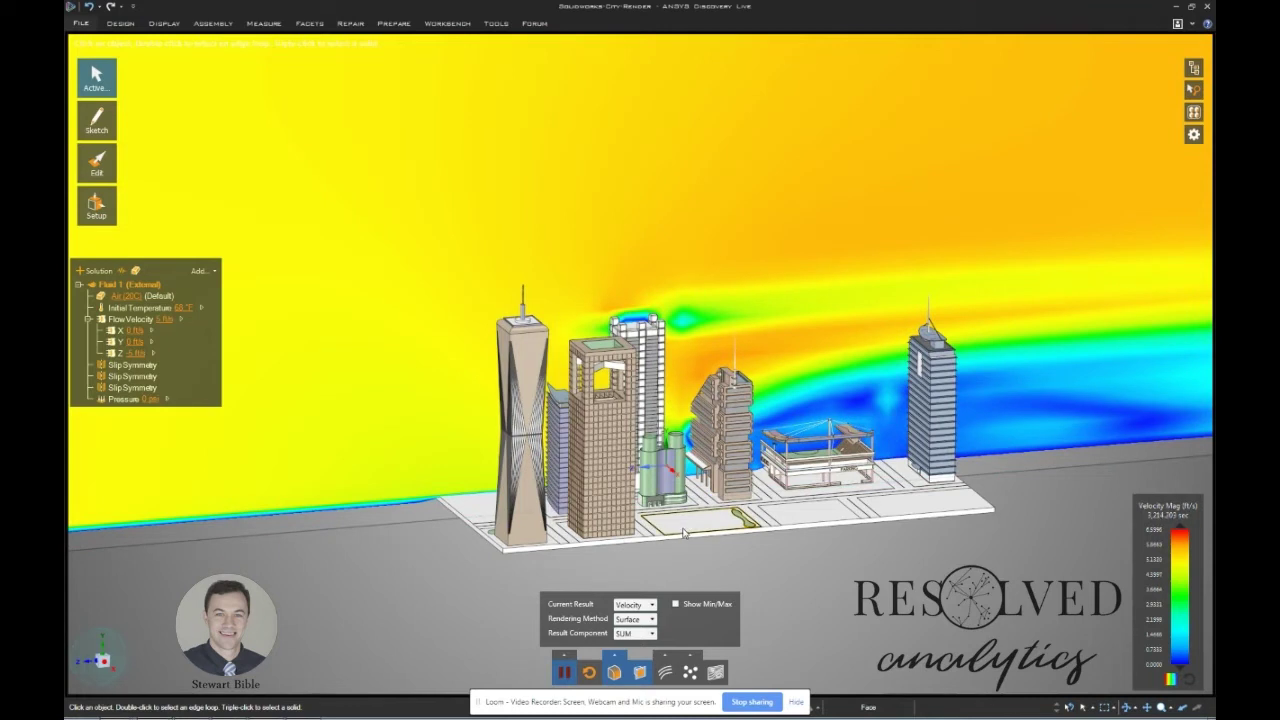
# Preview Pressure and Temperature, then show Vortices (Lambda 2) with Composite rendering.
pyautogui.click(651, 606)
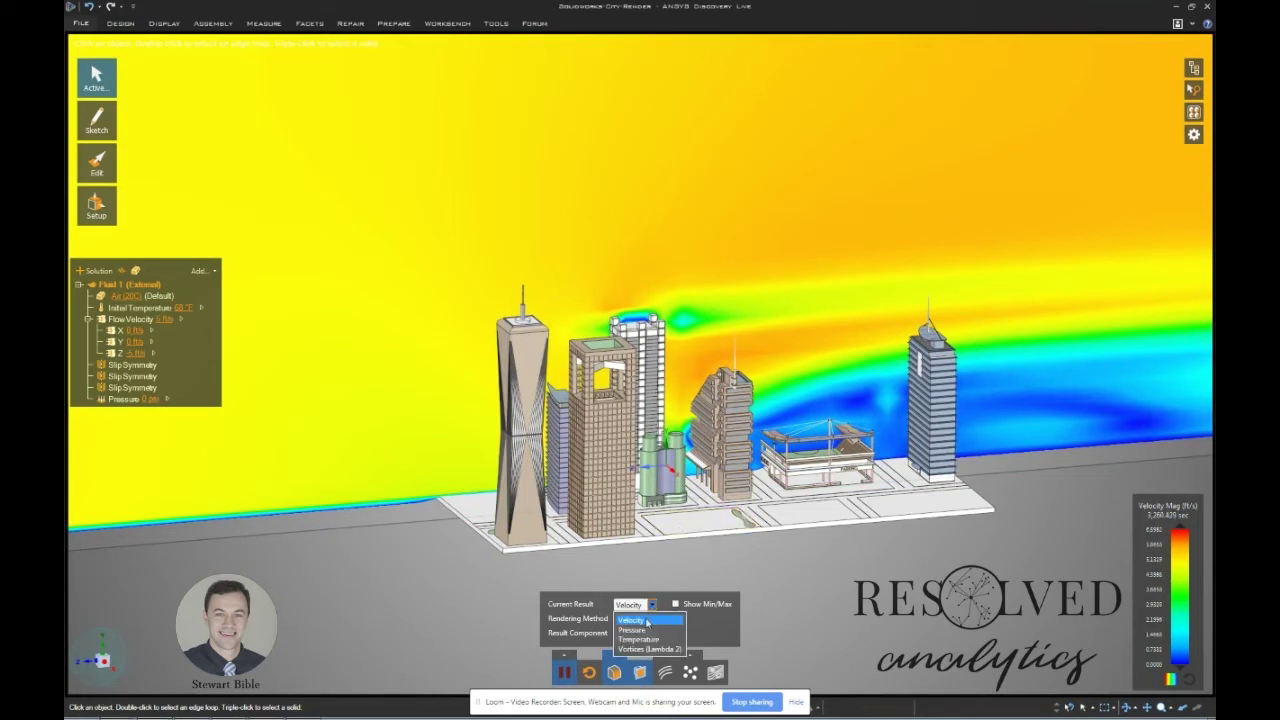
pyautogui.click(641, 630)
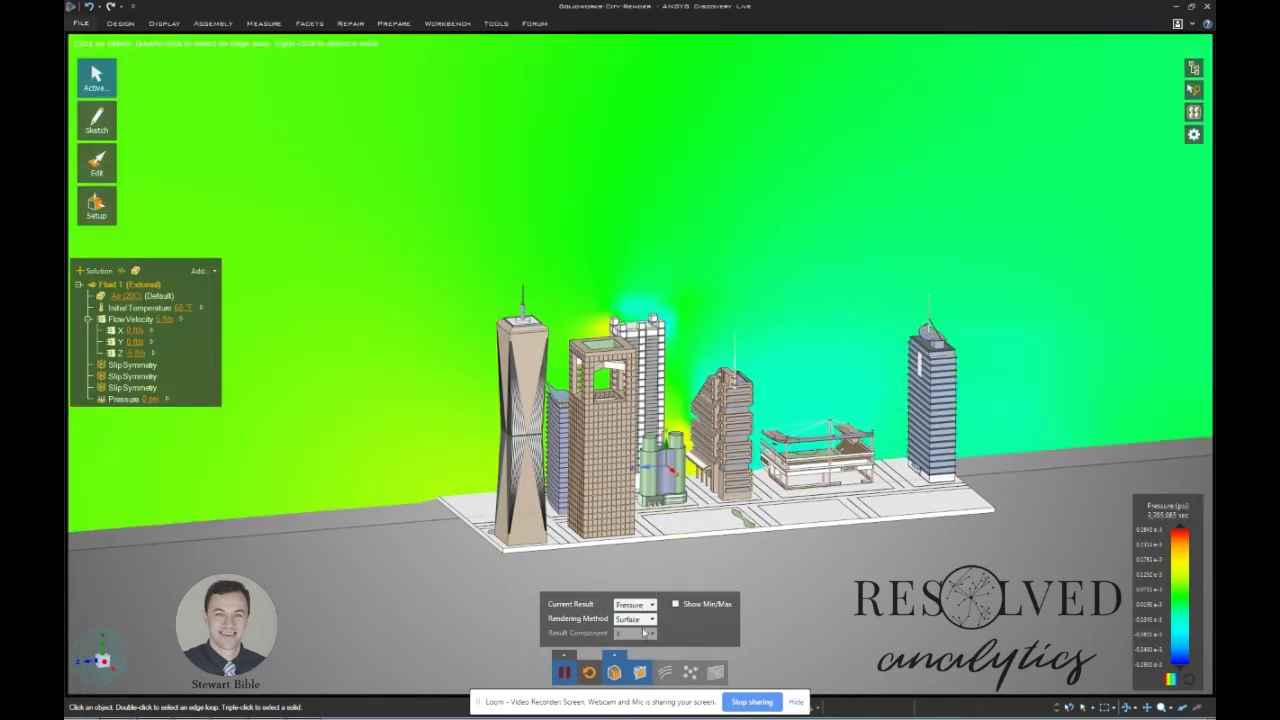
pyautogui.click(651, 605)
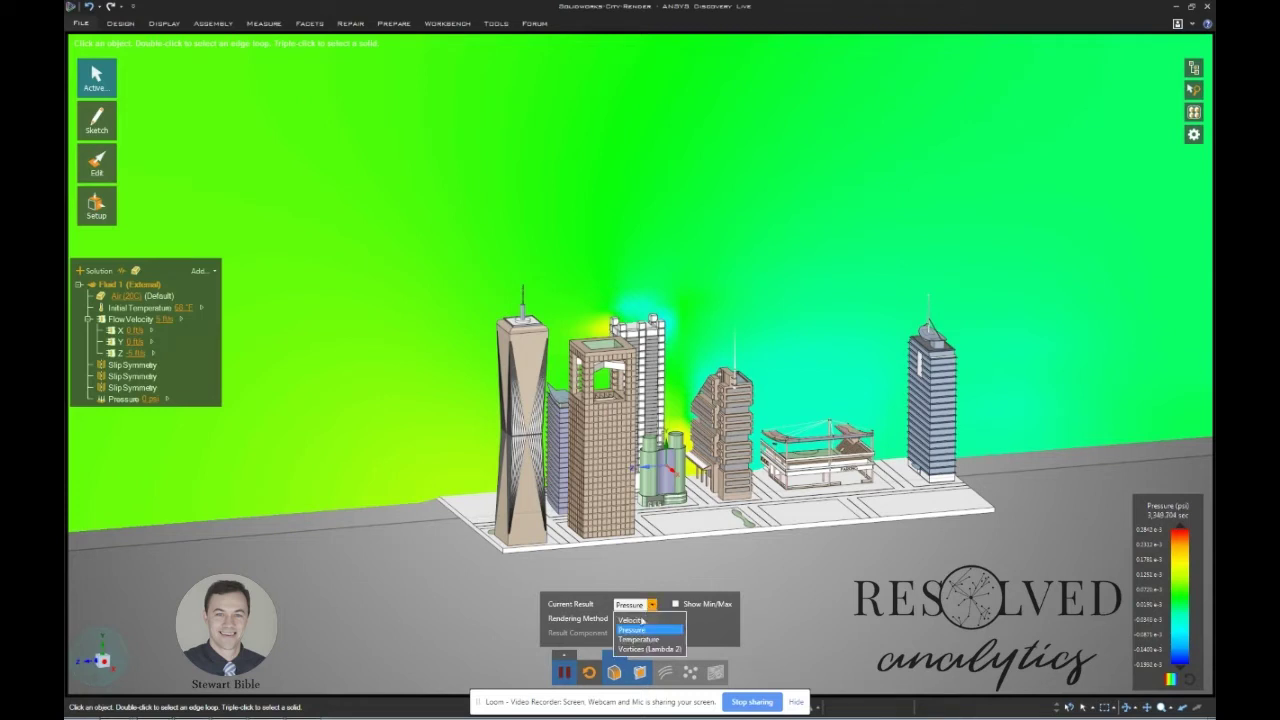
pyautogui.click(638, 639)
pyautogui.click(659, 606)
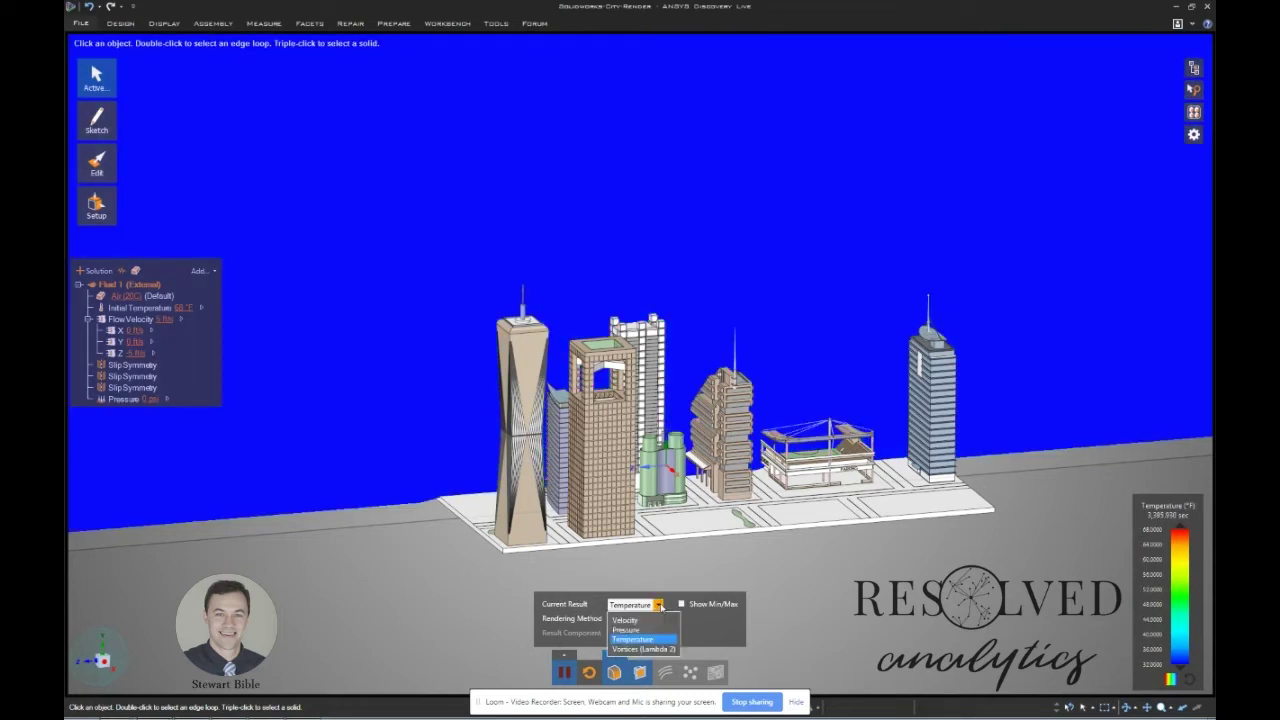
pyautogui.click(645, 649)
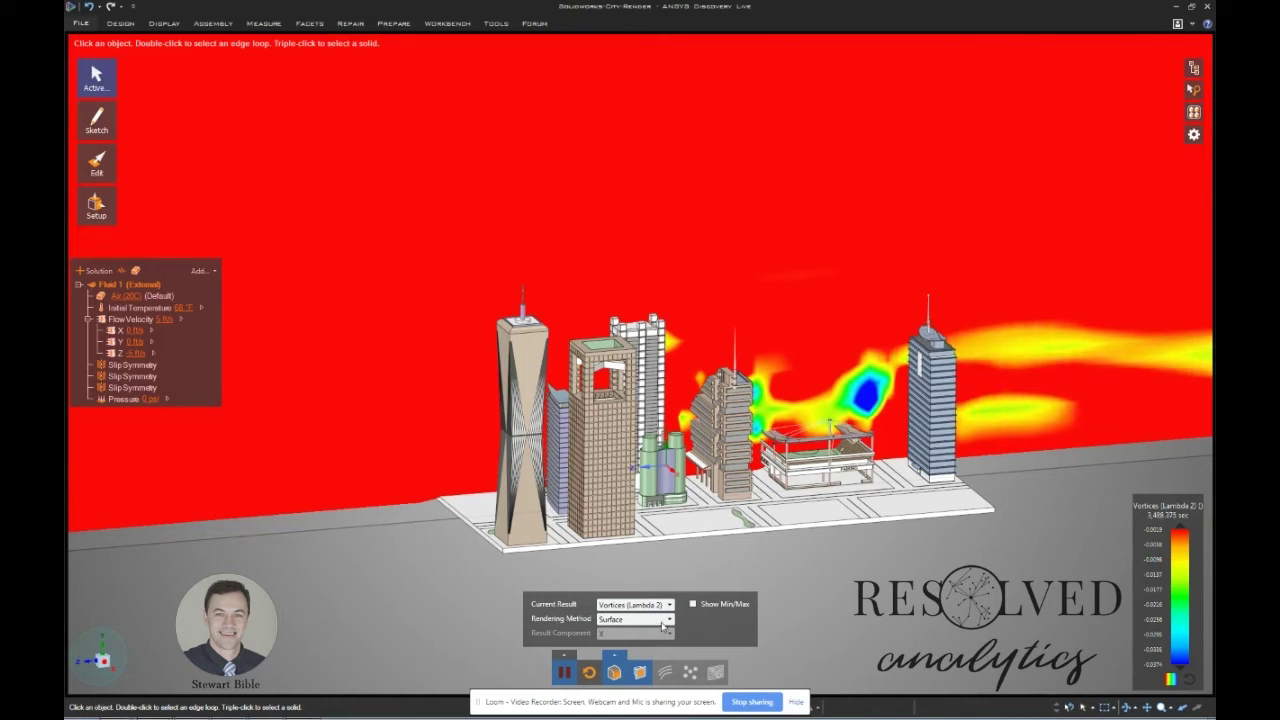
pyautogui.click(668, 620)
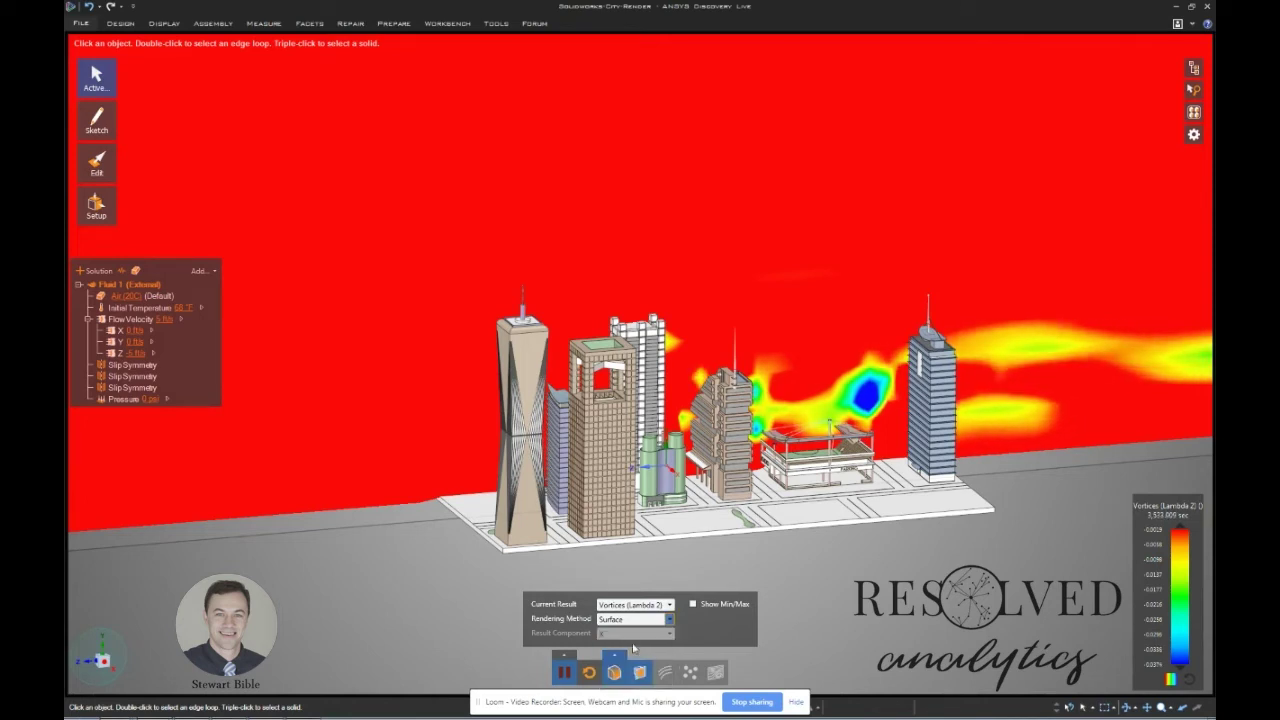
pyautogui.click(630, 644)
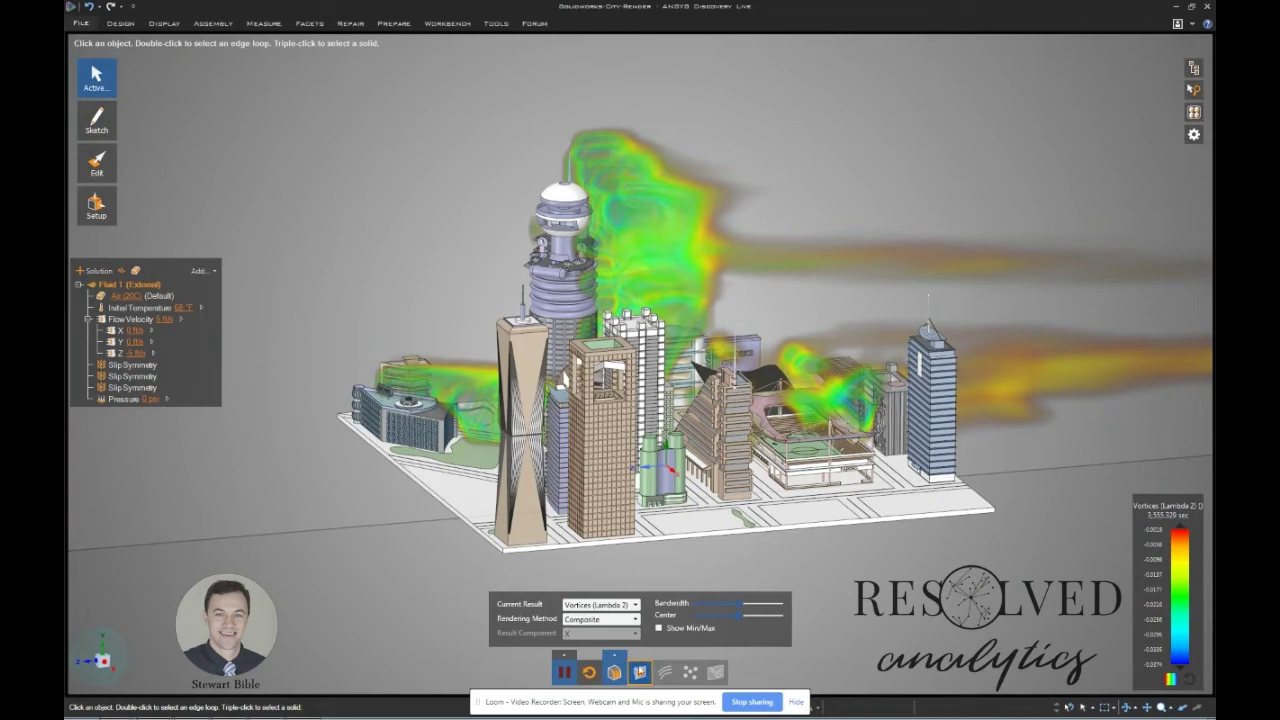
# Max out, then narrow the vortex Bandwidth and raise the Center value while orbiting the towers.
pyautogui.click(783, 601)
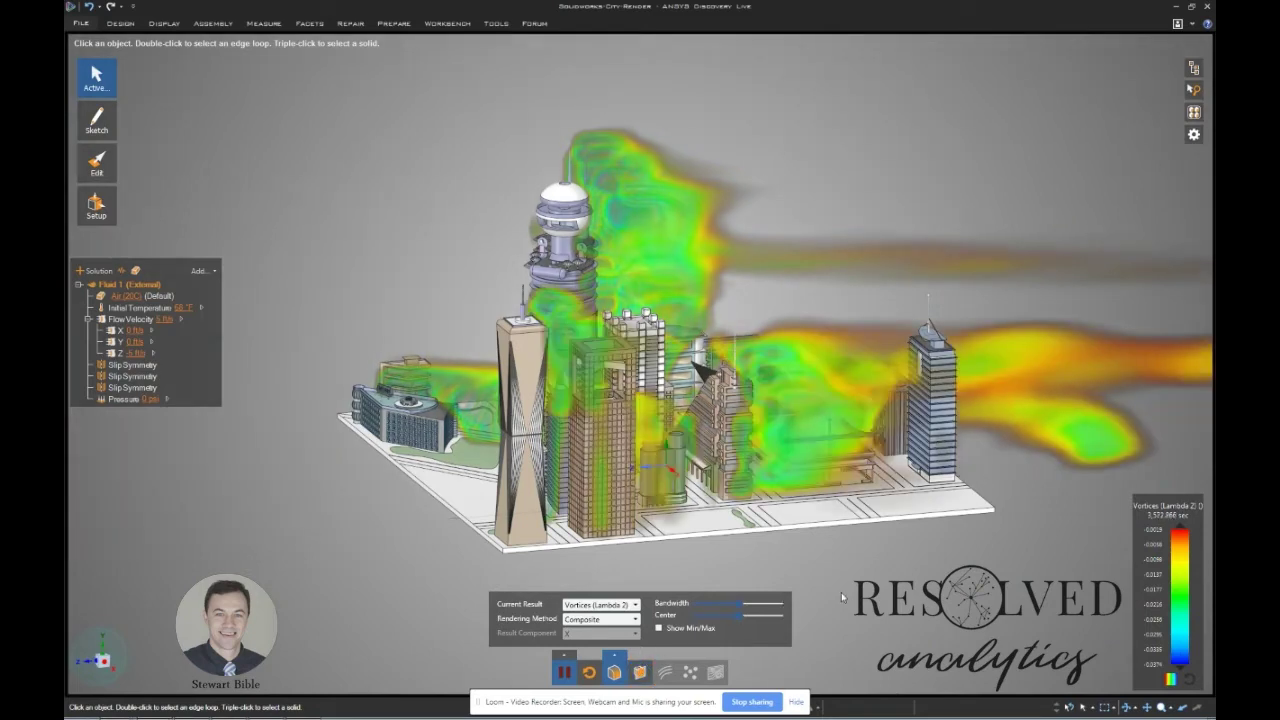
pyautogui.moveTo(838, 581); pyautogui.dragTo(757, 563, button='middle')
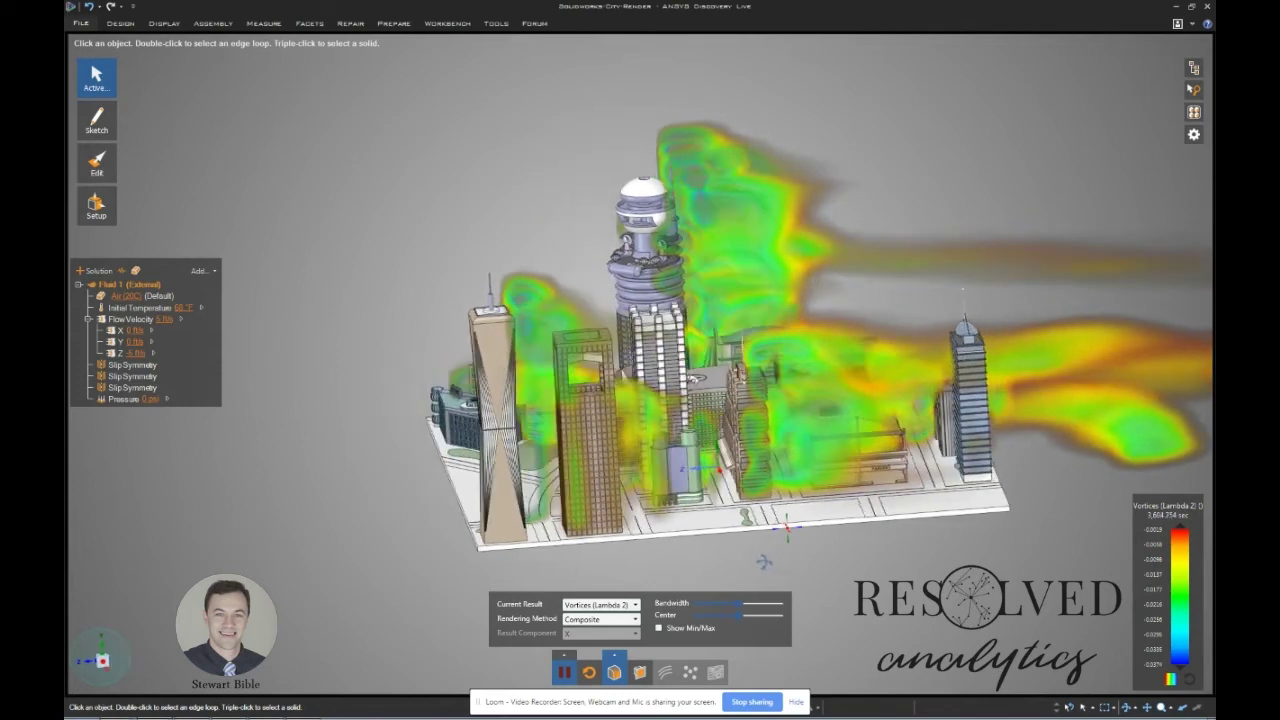
pyautogui.moveTo(741, 605); pyautogui.dragTo(719, 620)
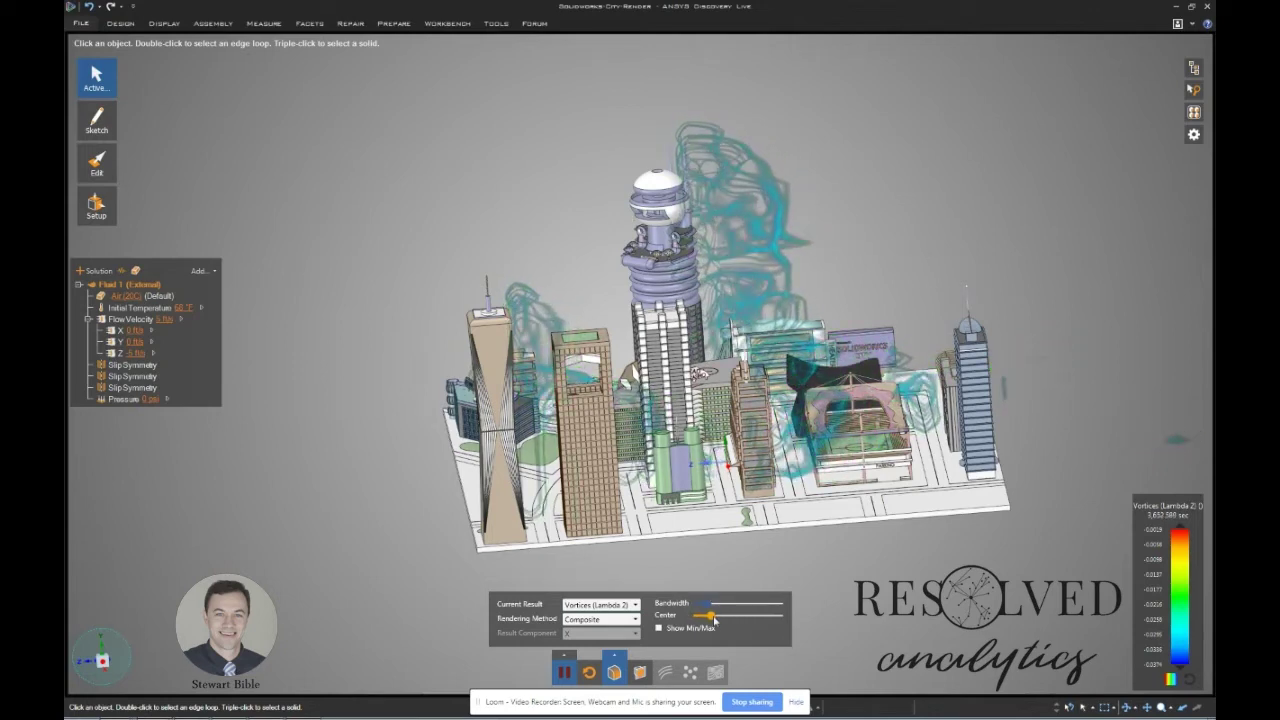
pyautogui.moveTo(872, 612); pyautogui.dragTo(898, 618, button='middle')
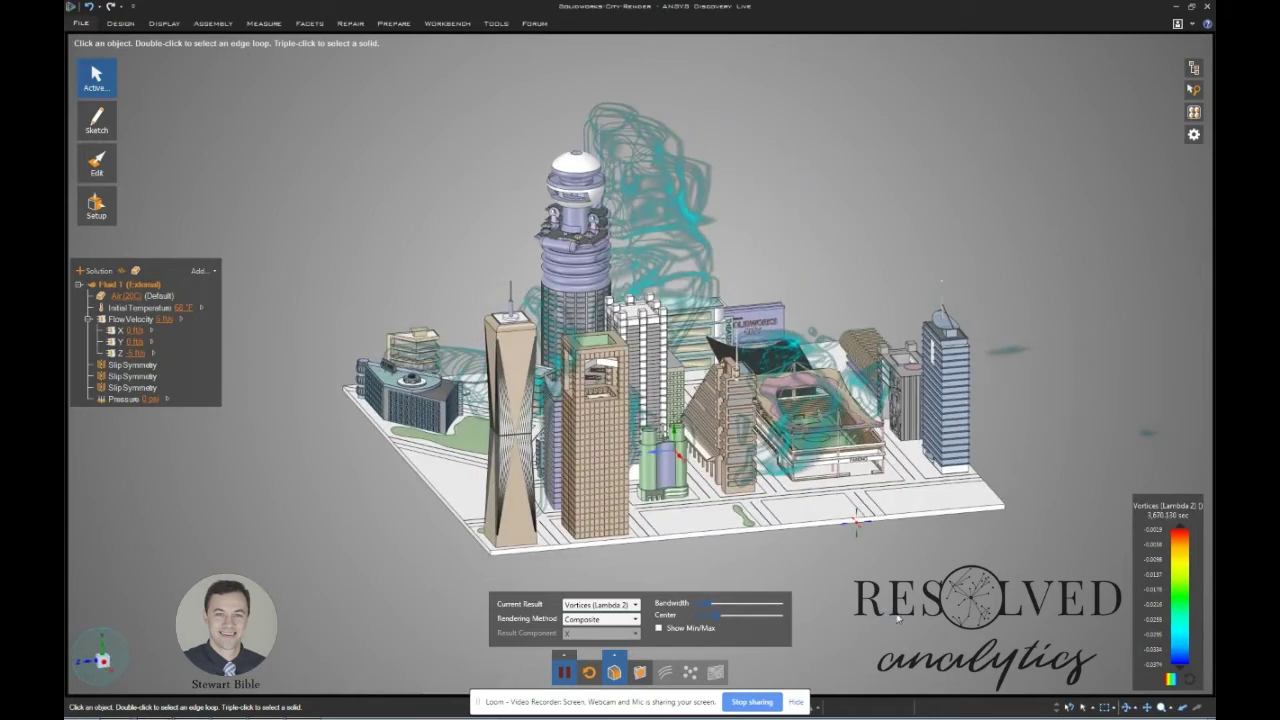
pyautogui.moveTo(722, 620)
pyautogui.mouseDown()
pyautogui.moveTo(753, 619)
pyautogui.moveTo(722, 605)
pyautogui.mouseUp()
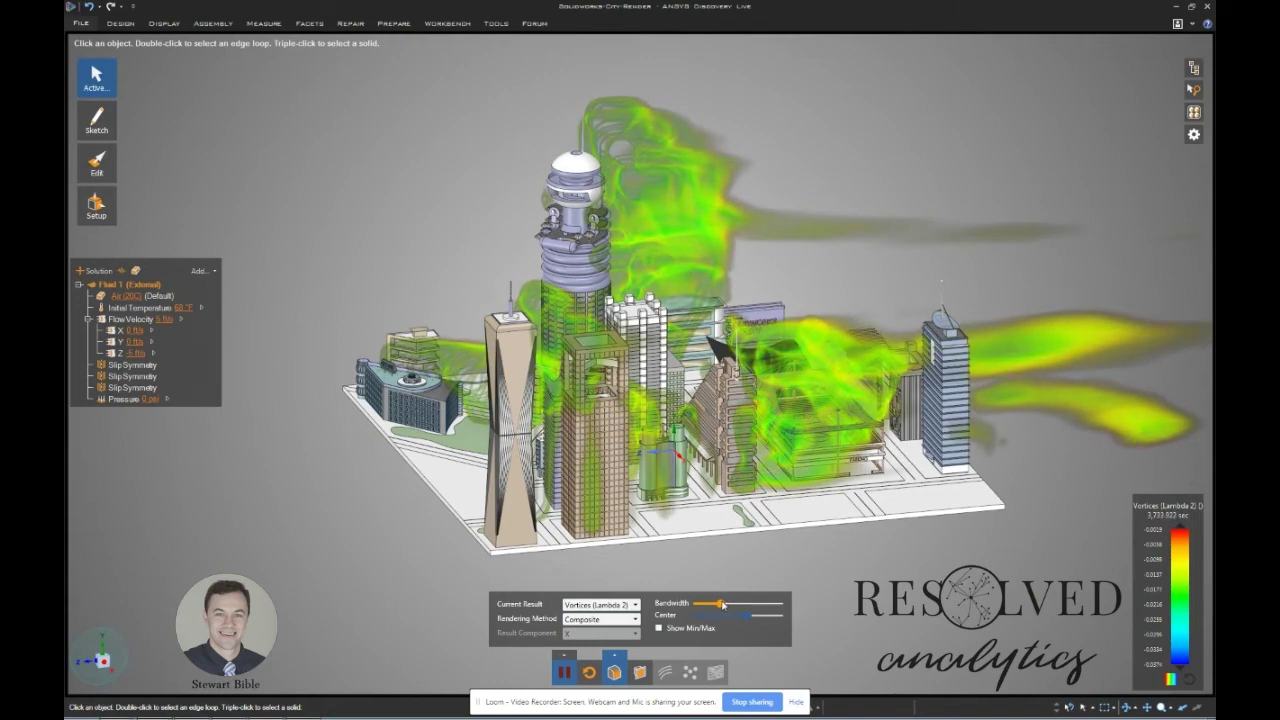
pyautogui.moveTo(787, 564)
pyautogui.mouseDown(button='middle')
pyautogui.moveTo(808, 574)
pyautogui.moveTo(793, 573)
pyautogui.mouseUp(button='middle')
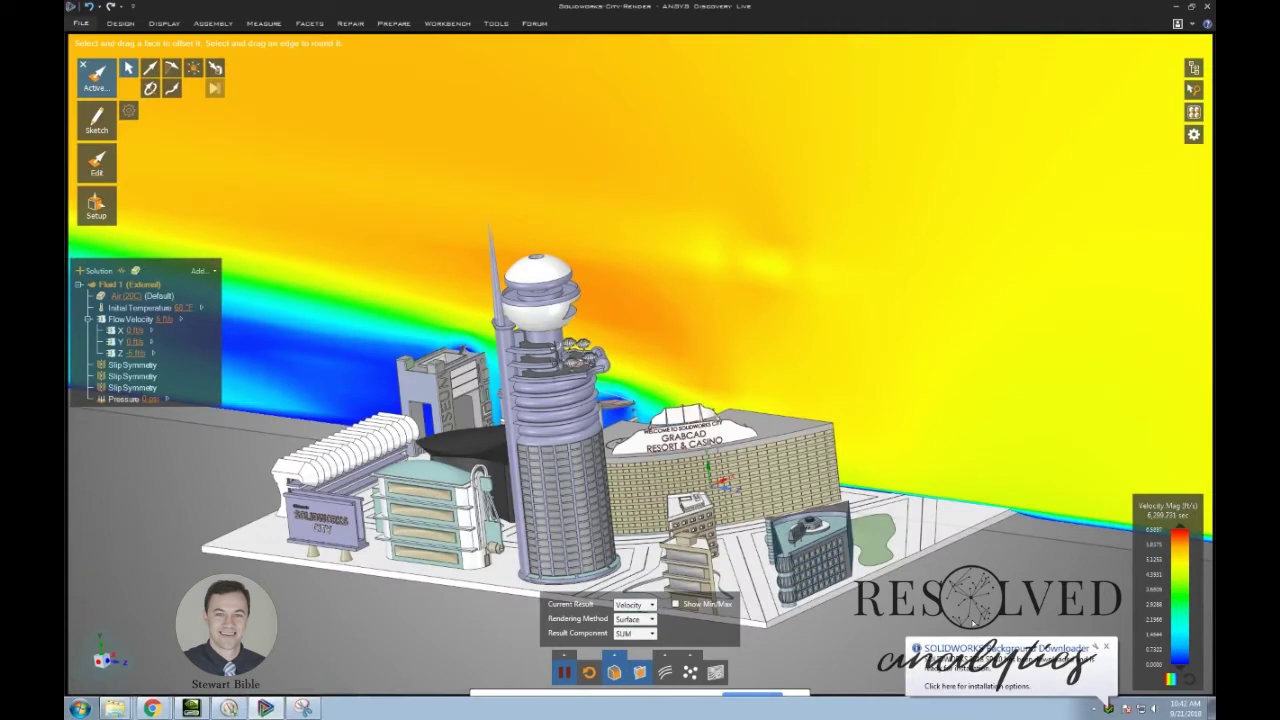
# Dismiss the SOLIDWORKS notification and add a Total force in Z direction calculation for the building.
pyautogui.press('Escape')
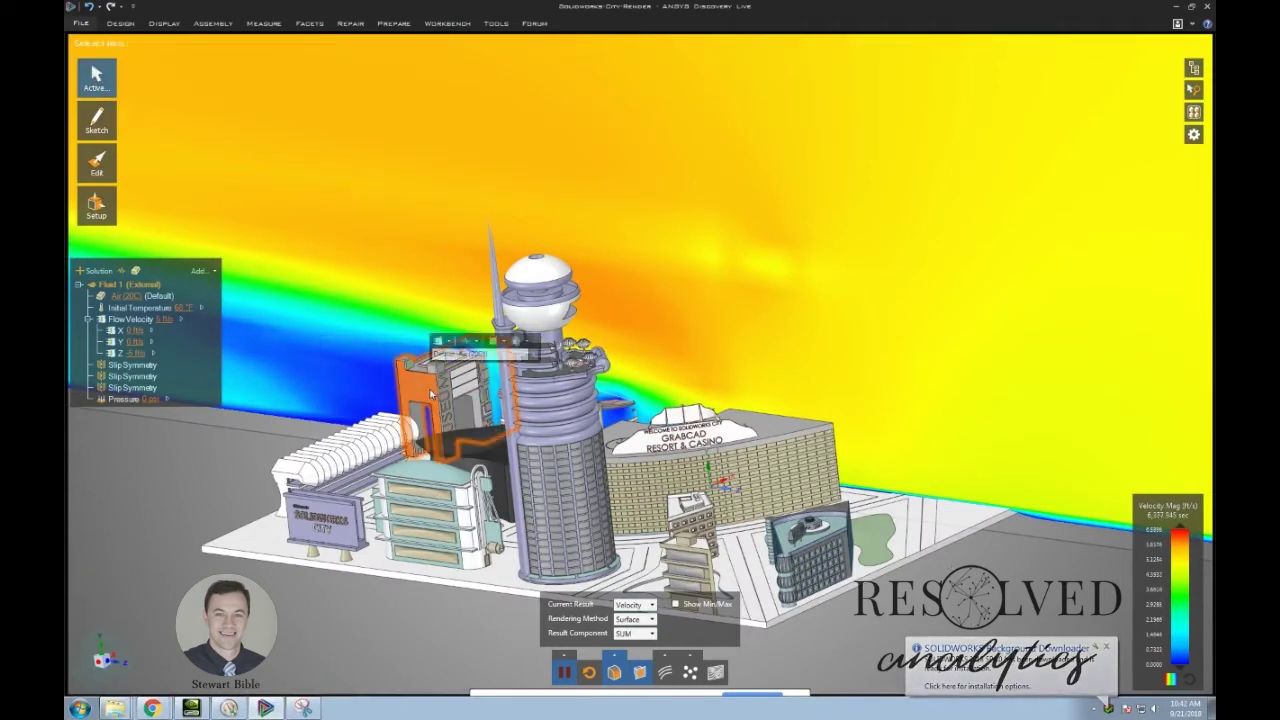
pyautogui.click(1106, 647)
pyautogui.rightClick(968, 597)
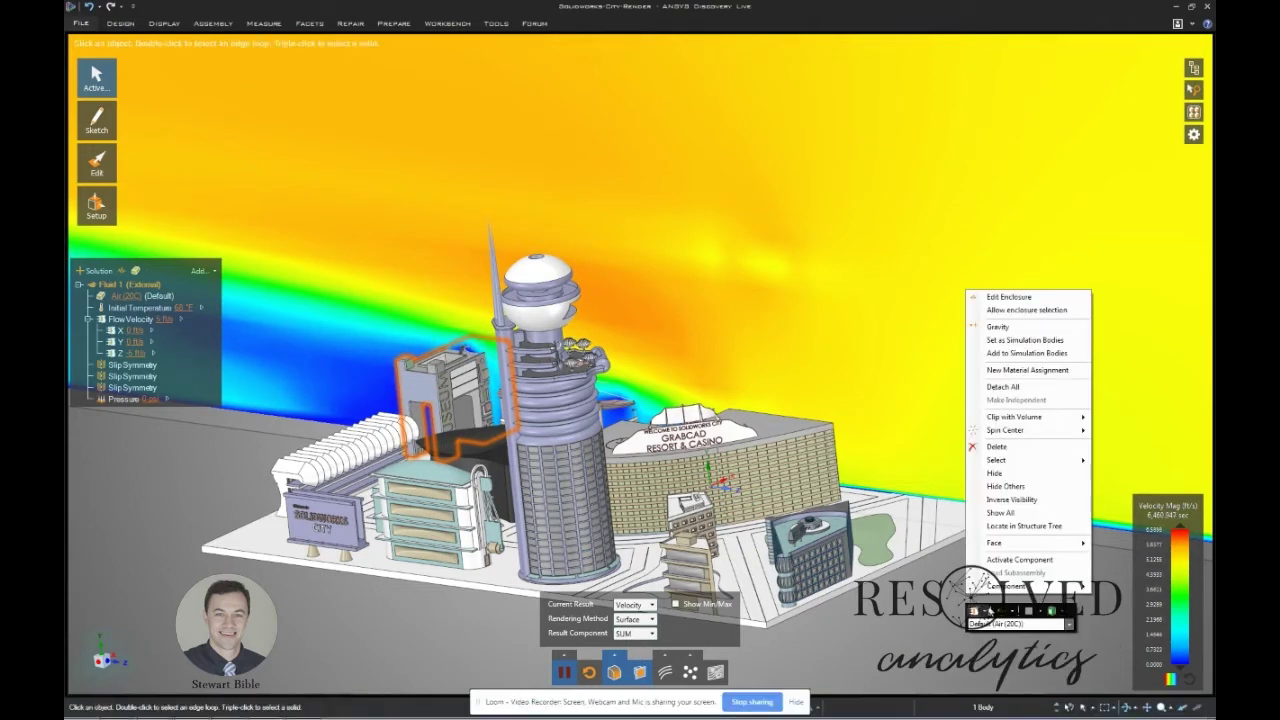
pyautogui.click(1011, 612)
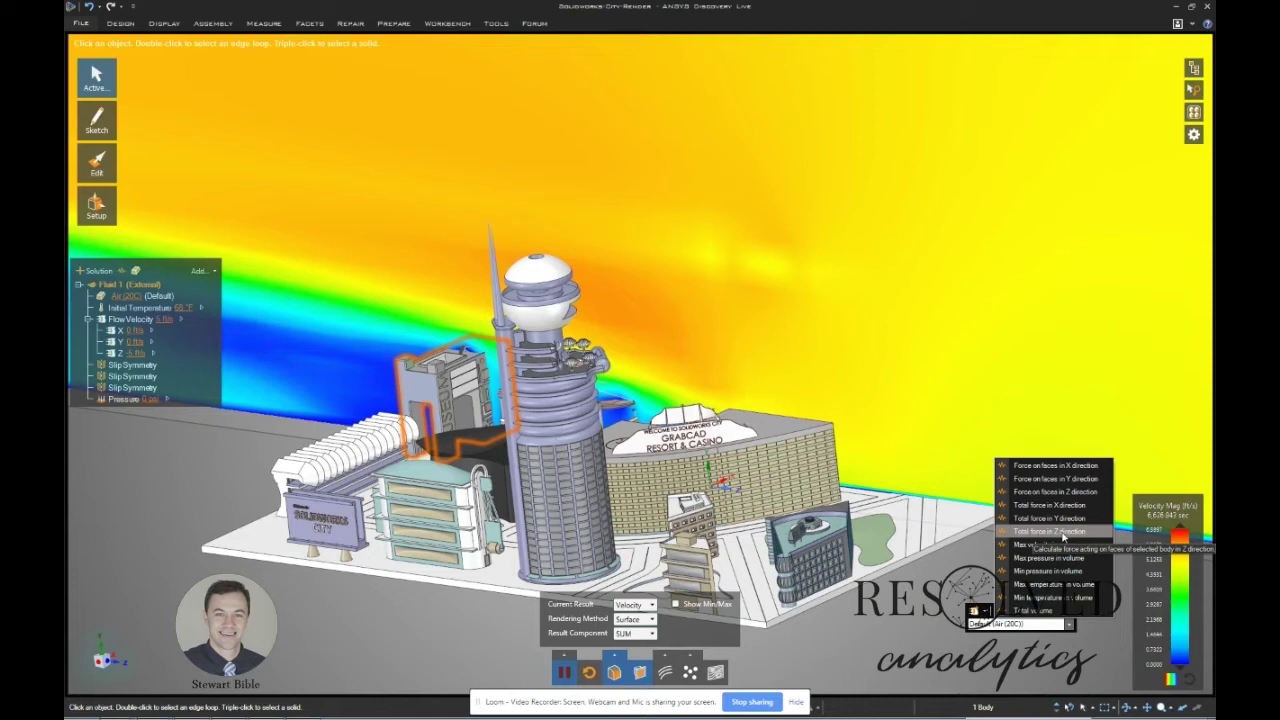
pyautogui.click(1063, 537)
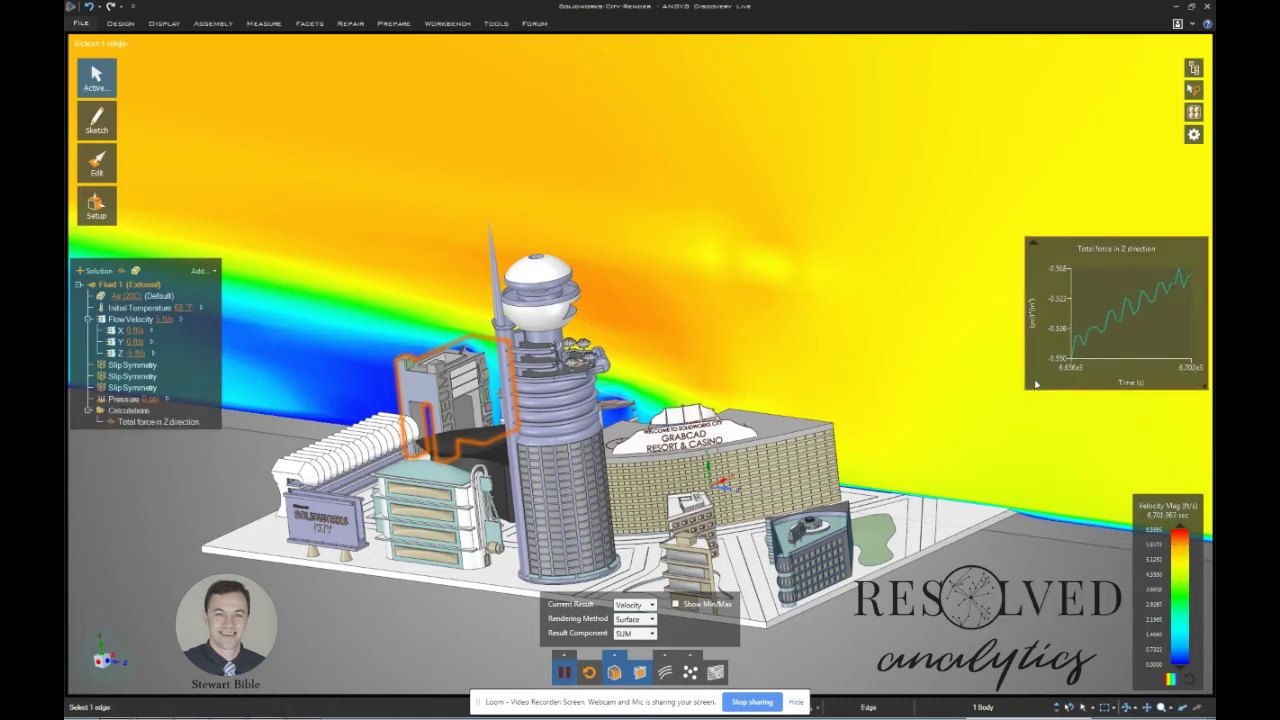
# Move the Z-force chart to the lower right, enlarge it, and enable time-averaged result display.
pyautogui.moveTo(1072, 257); pyautogui.dragTo(885, 518)
pyautogui.moveTo(1005, 640); pyautogui.dragTo(1132, 692)
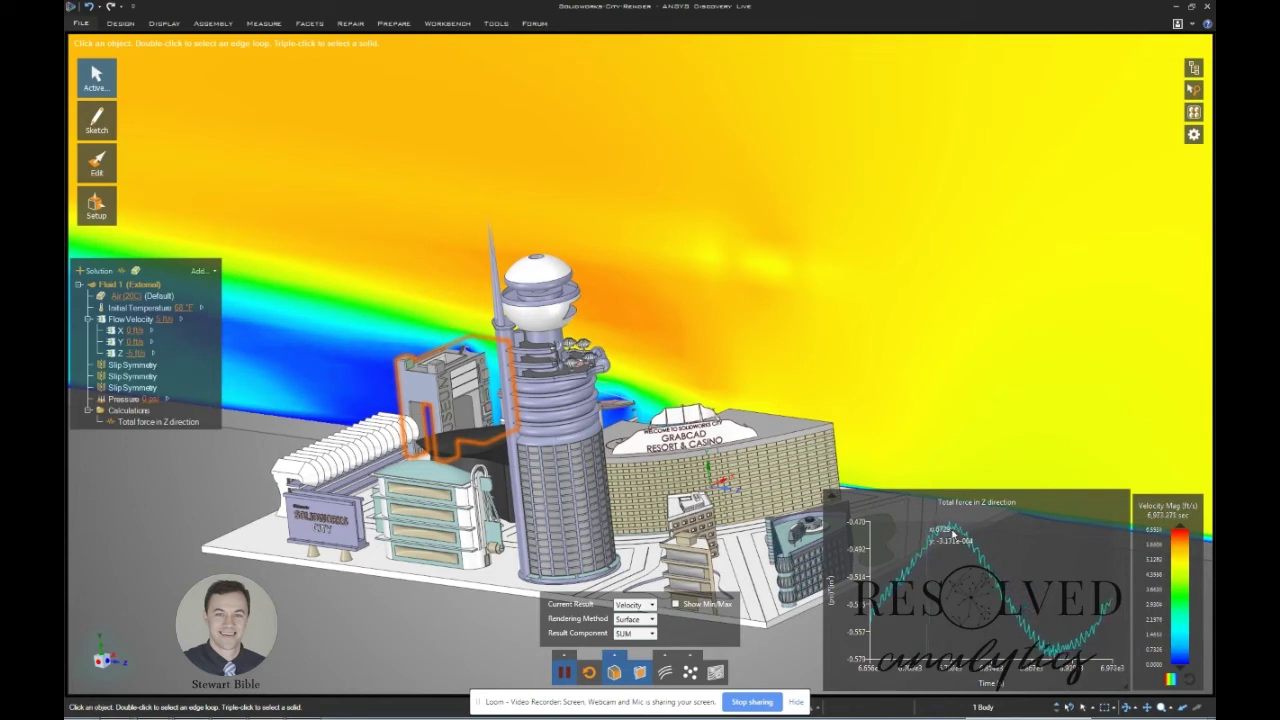
pyautogui.click(564, 656)
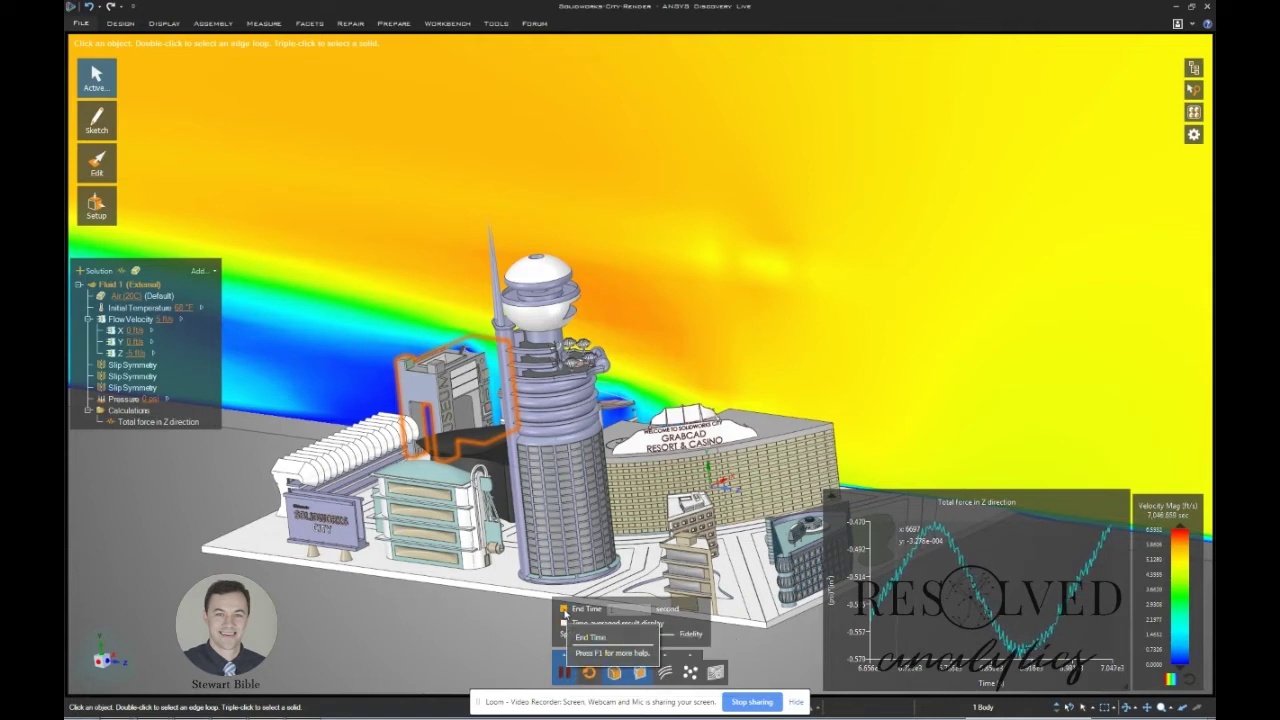
pyautogui.click(564, 624)
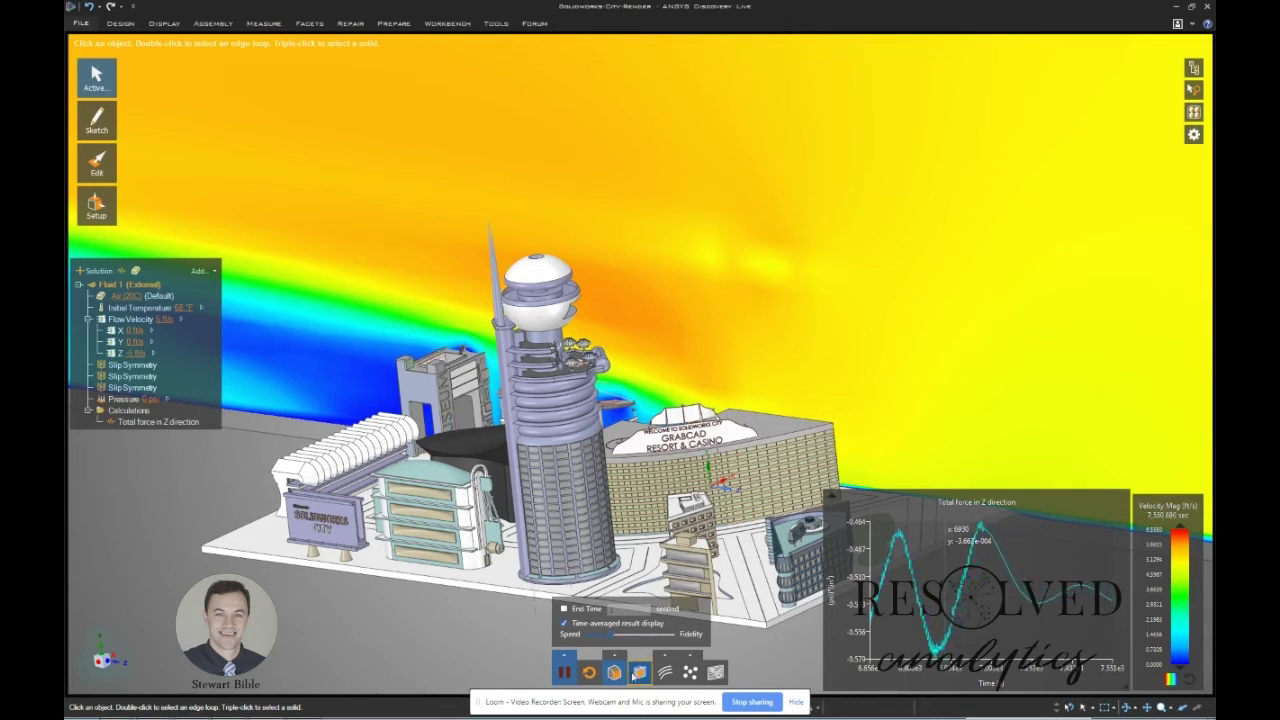
# Orbit out, zoom onto the museum rooftop and select its wavy parapet edge.
pyautogui.moveTo(545, 427); pyautogui.dragTo(441, 343, button='middle')
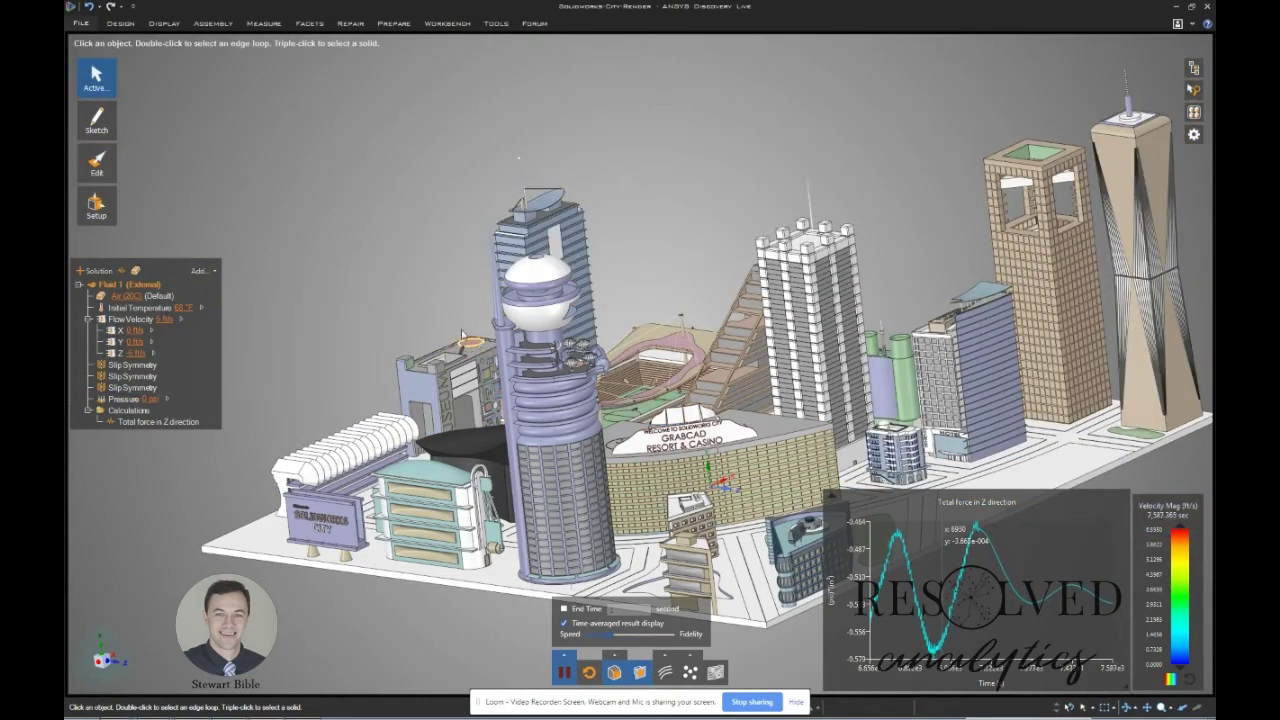
pyautogui.scroll(3, 468, 324)
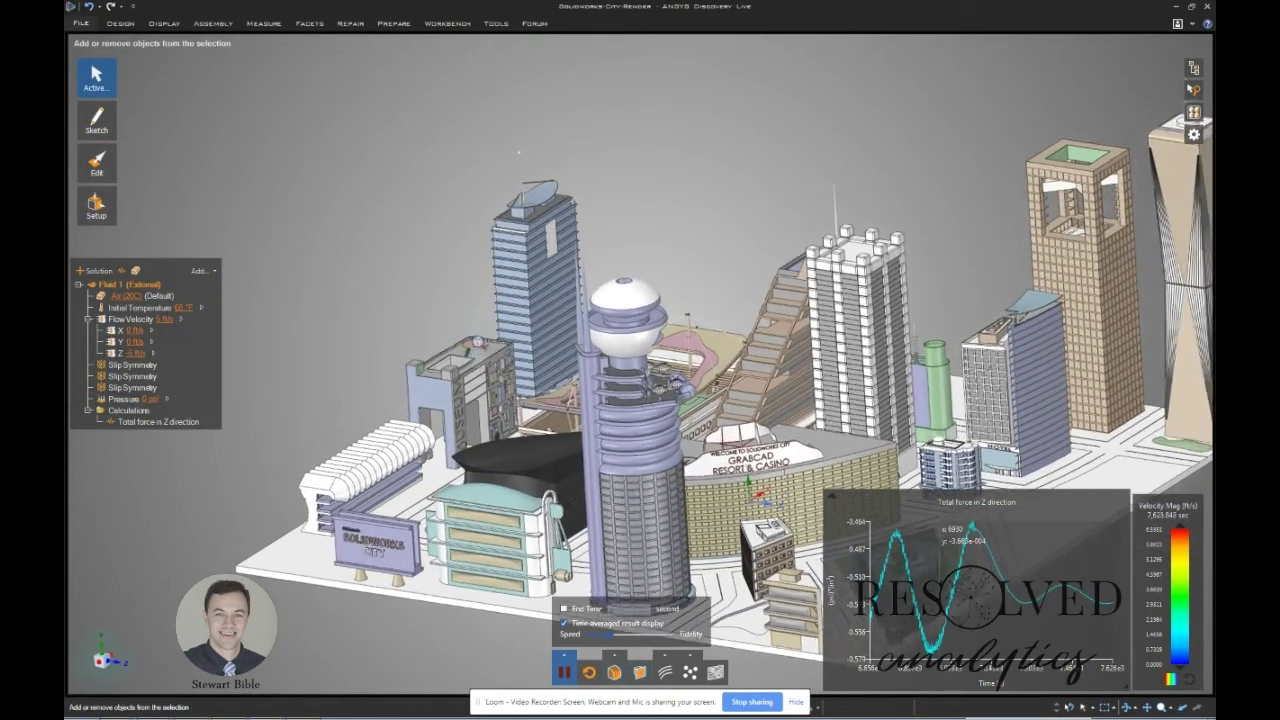
pyautogui.scroll(5, 478, 335)
pyautogui.scroll(5, 478, 345)
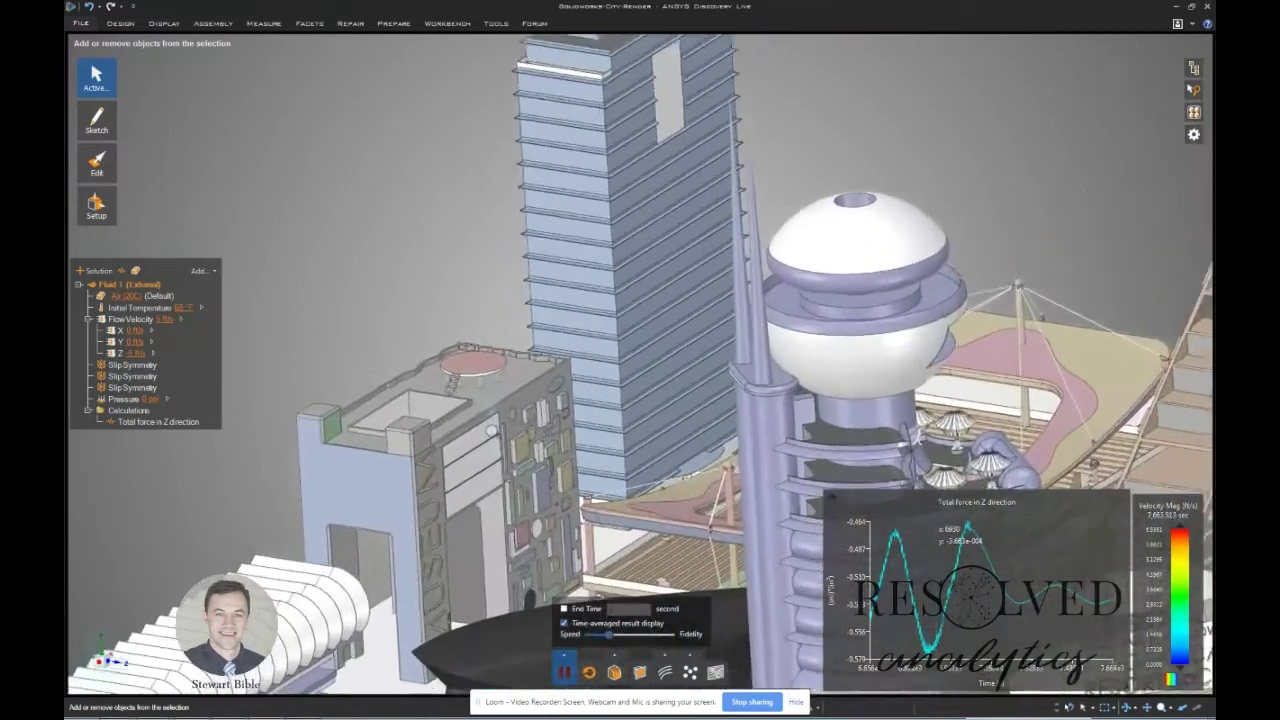
pyautogui.scroll(6, 324, 374)
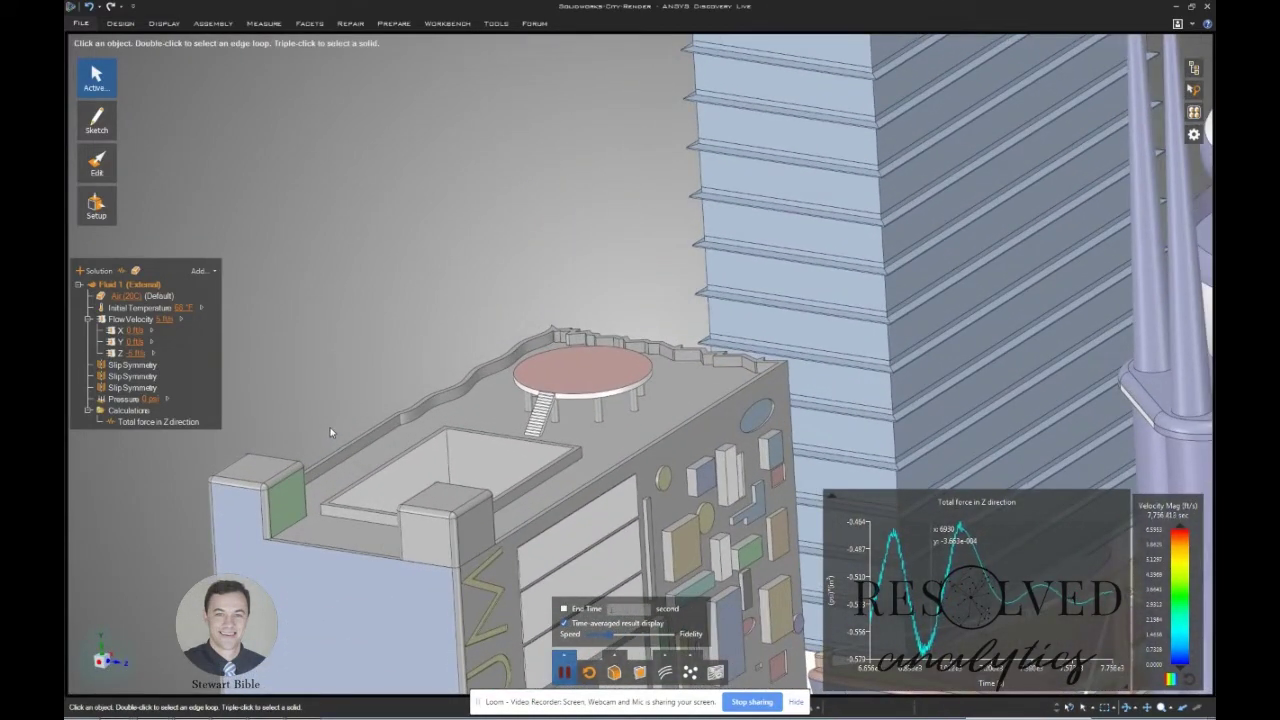
pyautogui.scroll(4, 345, 440)
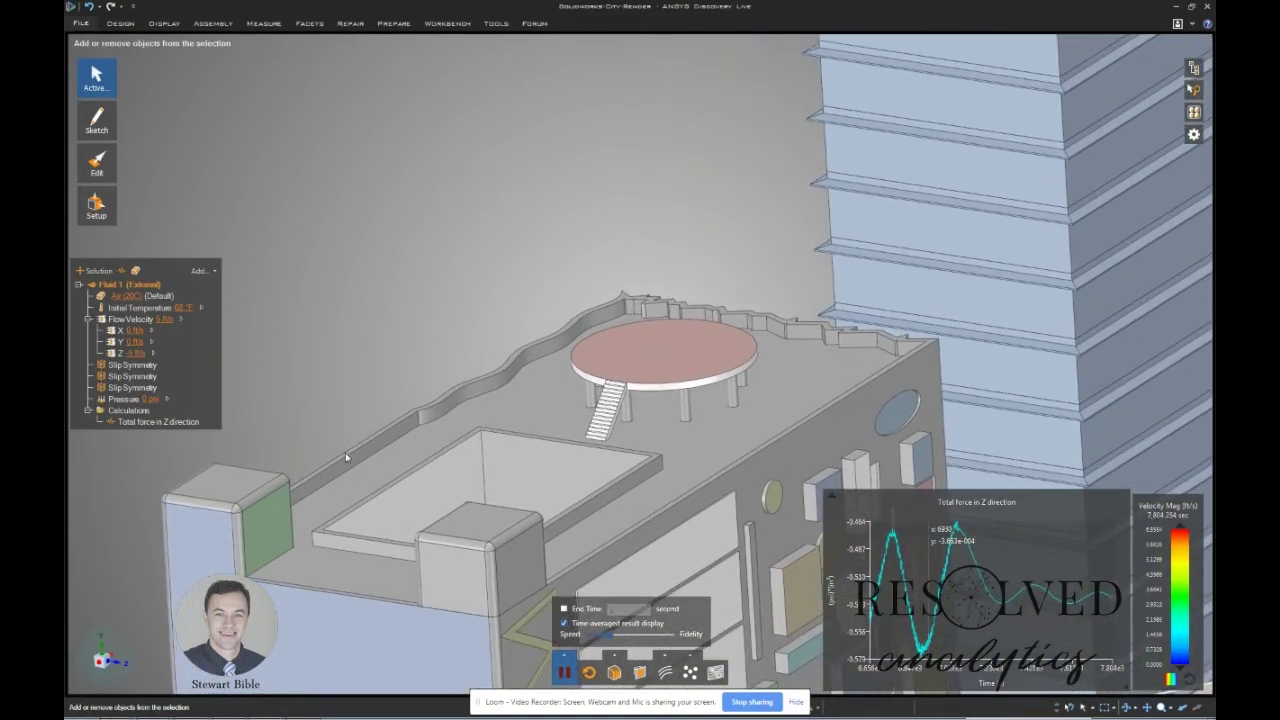
pyautogui.click(437, 404)
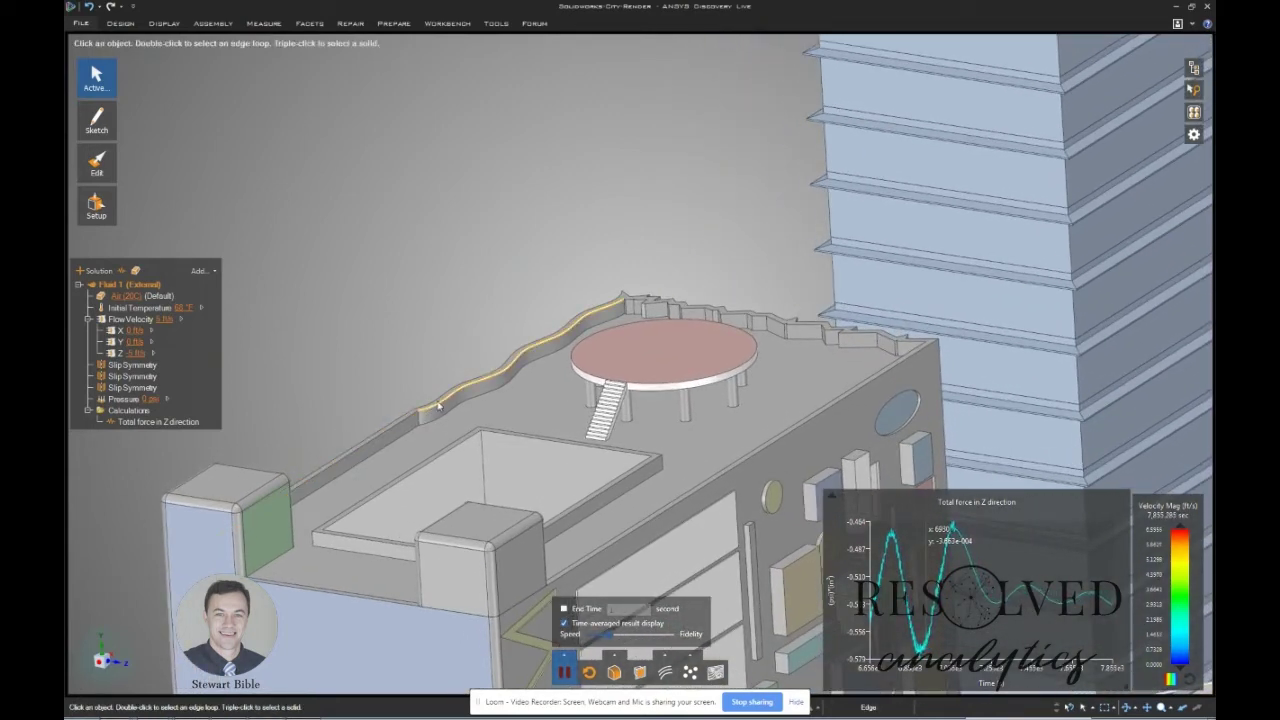
# Pull the museum's wavy rooftop parapet face up into a tall wall about 34.45 m high.
pyautogui.click(439, 403)
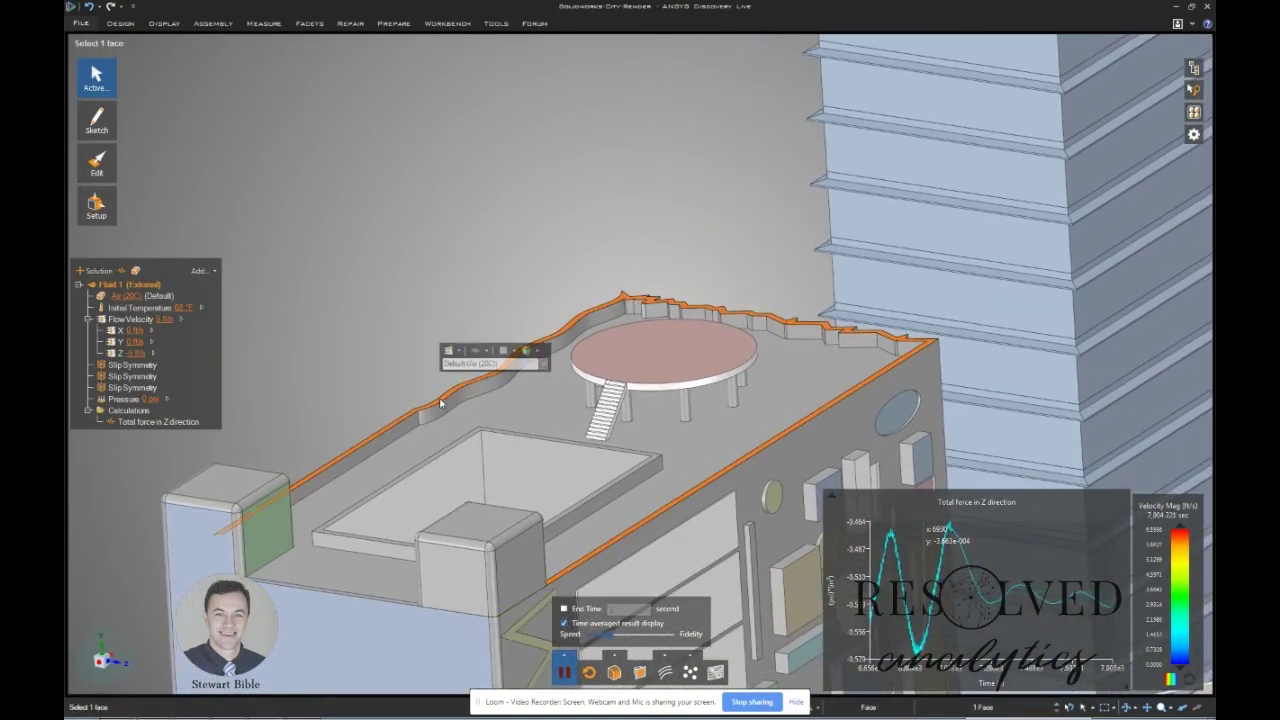
pyautogui.press('p')
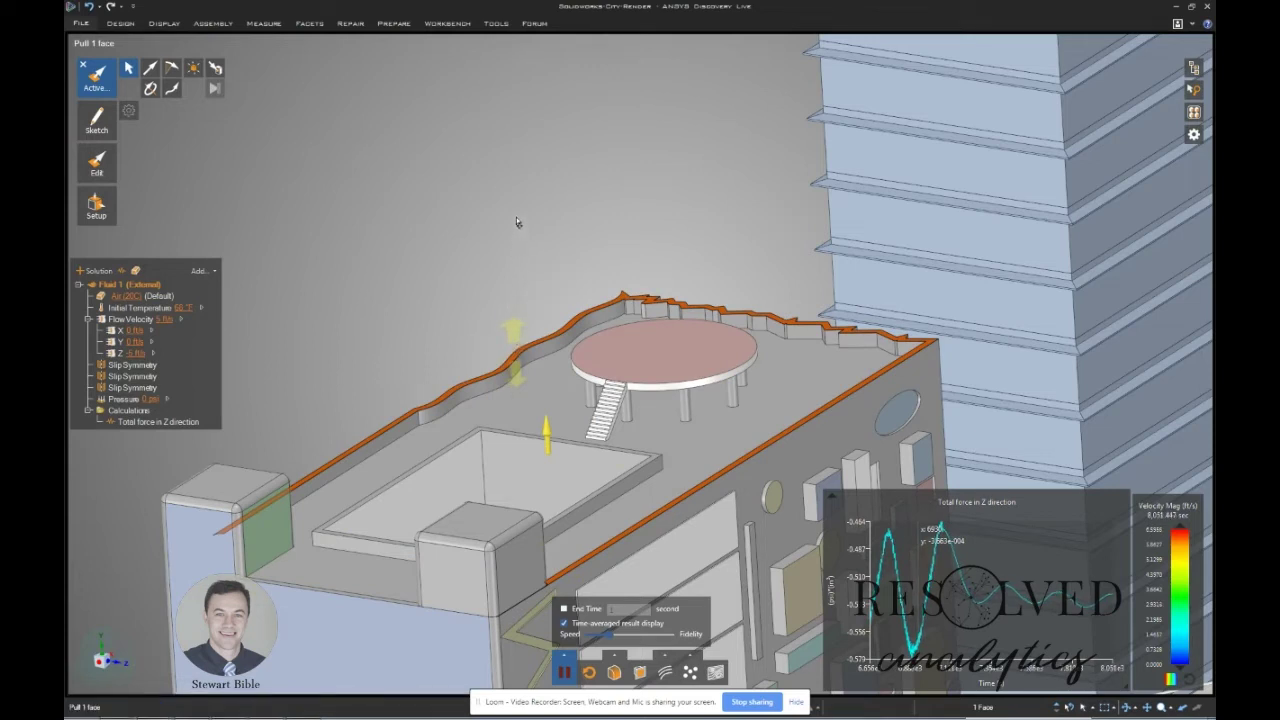
pyautogui.moveTo(517, 222); pyautogui.dragTo(517, 222)
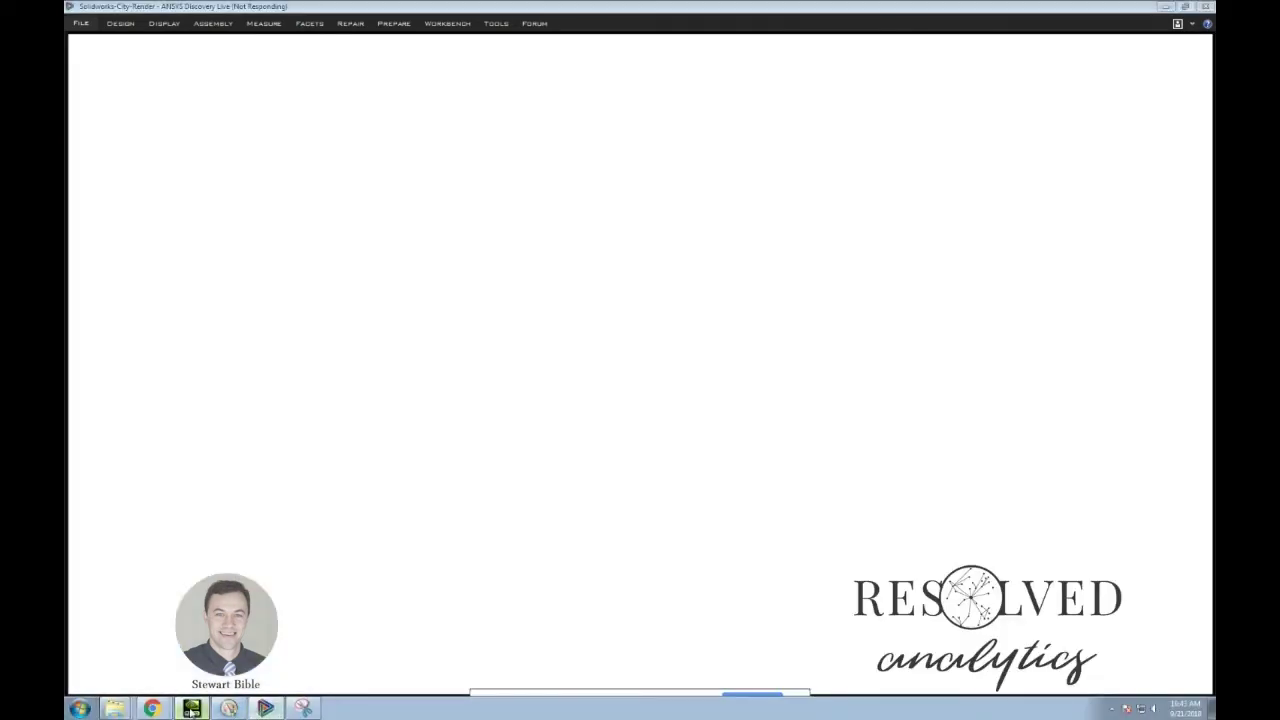
# Bring up the Nvidia GPU utilization graph and Resource Monitor's per-processor CPU graphs during the recompute.
pyautogui.click(228, 708)
pyautogui.click(228, 708)
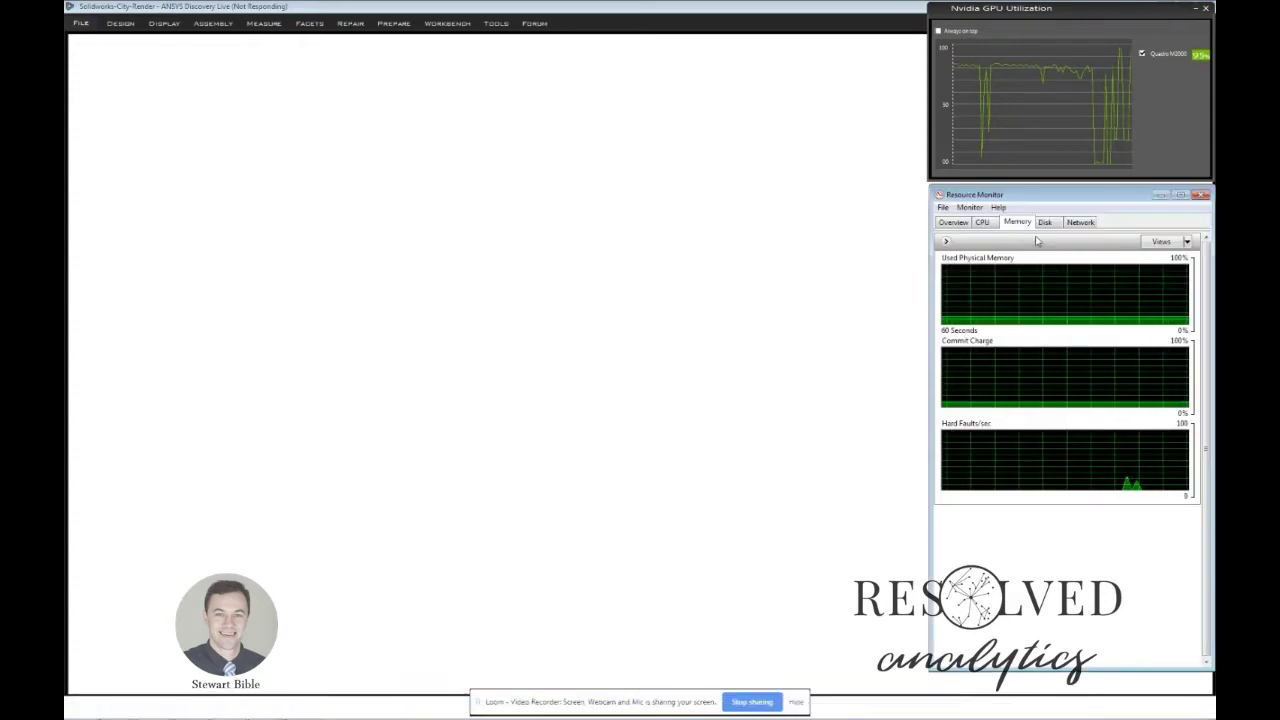
pyautogui.click(990, 224)
pyautogui.scroll(-5, 1207, 318)
pyautogui.moveTo(1207, 318); pyautogui.dragTo(1208, 253)
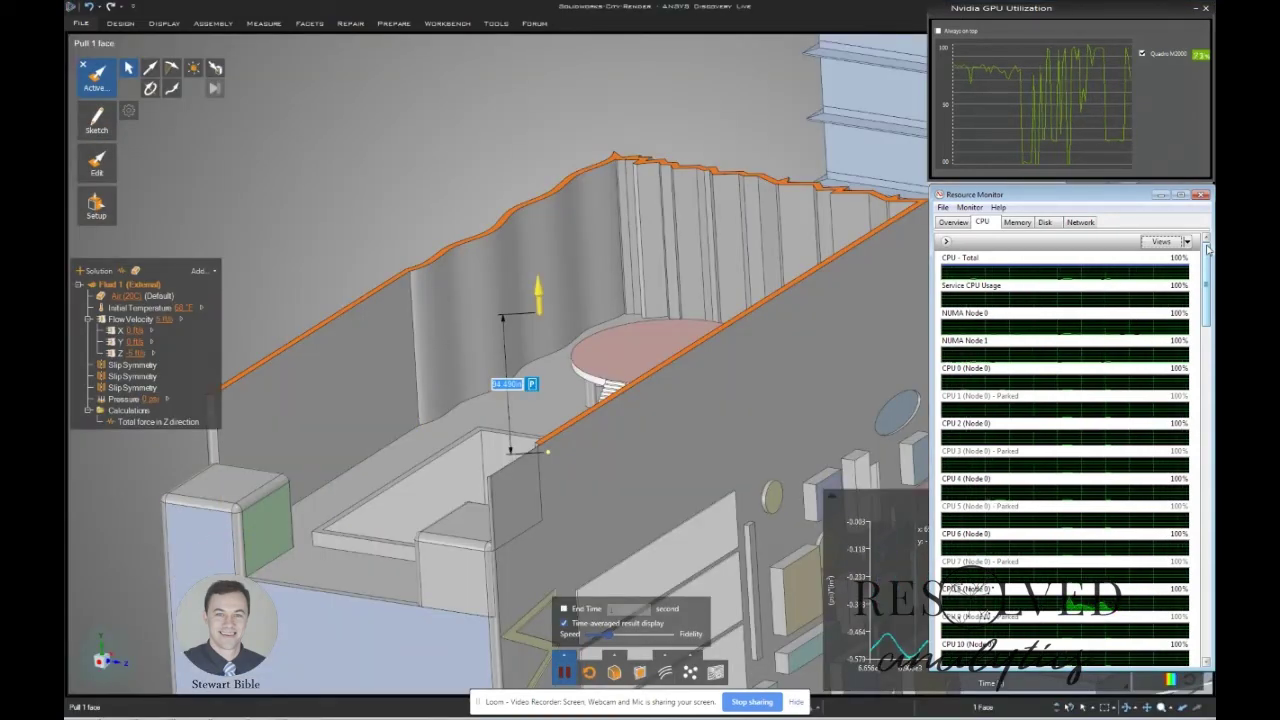
# Return to Discovery Live, exit the Pull tool, and select a face on the museum.
pyautogui.click(848, 7)
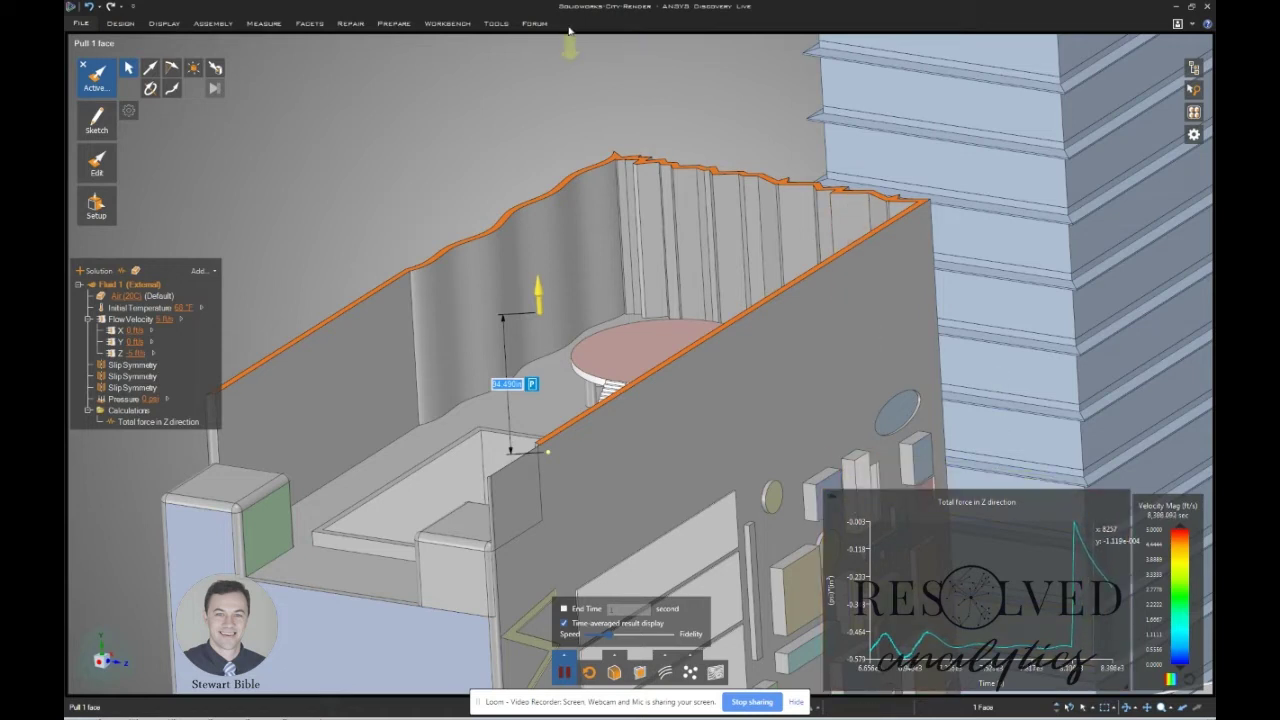
pyautogui.press('Escape')
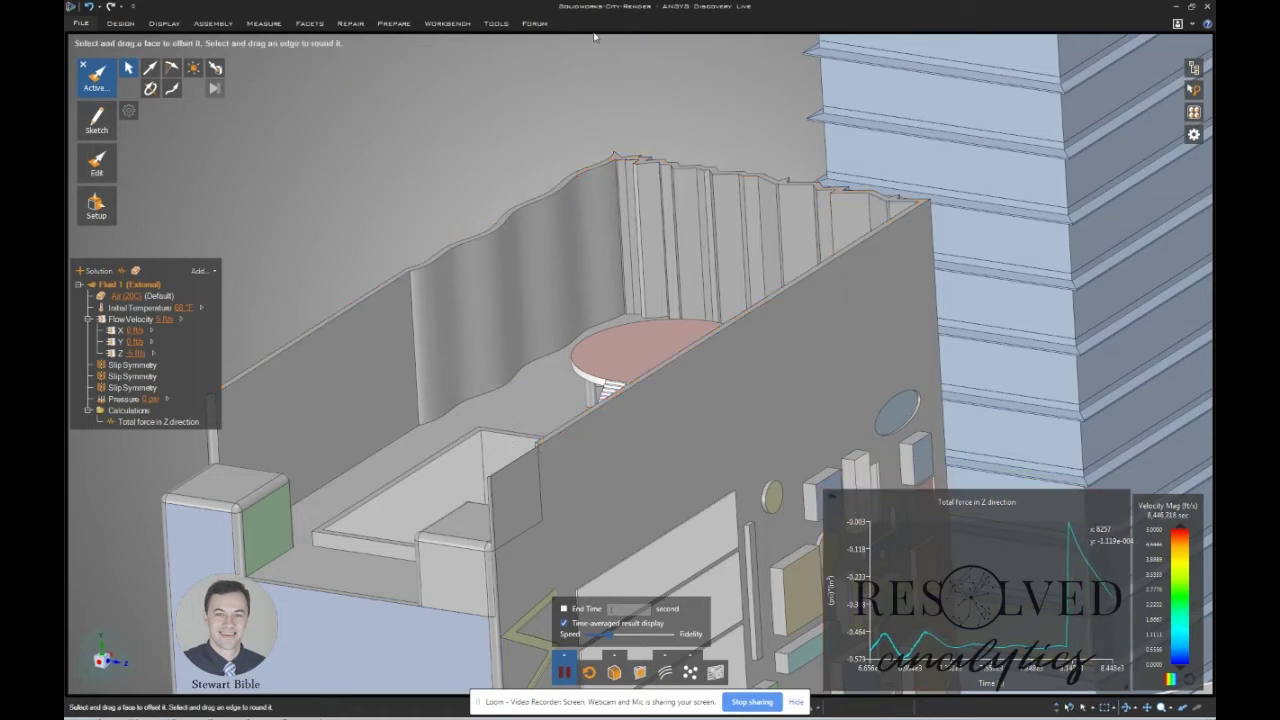
pyautogui.press('Escape')
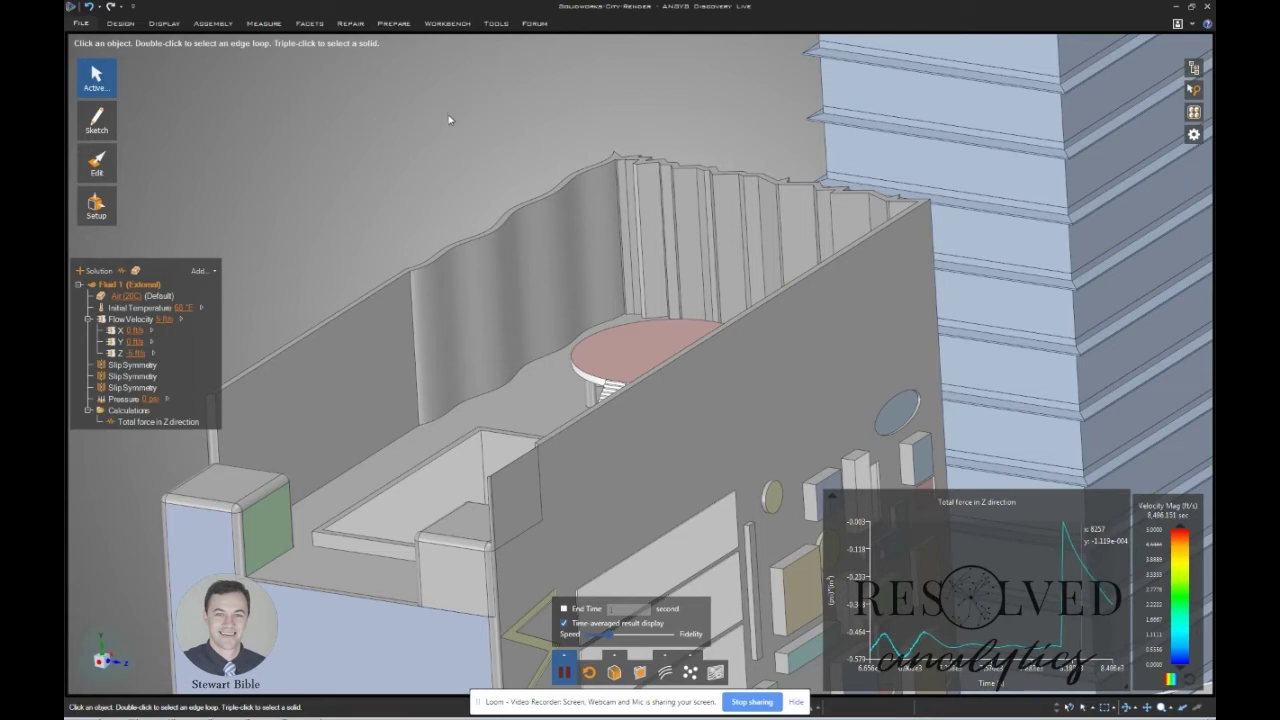
pyautogui.click(566, 367)
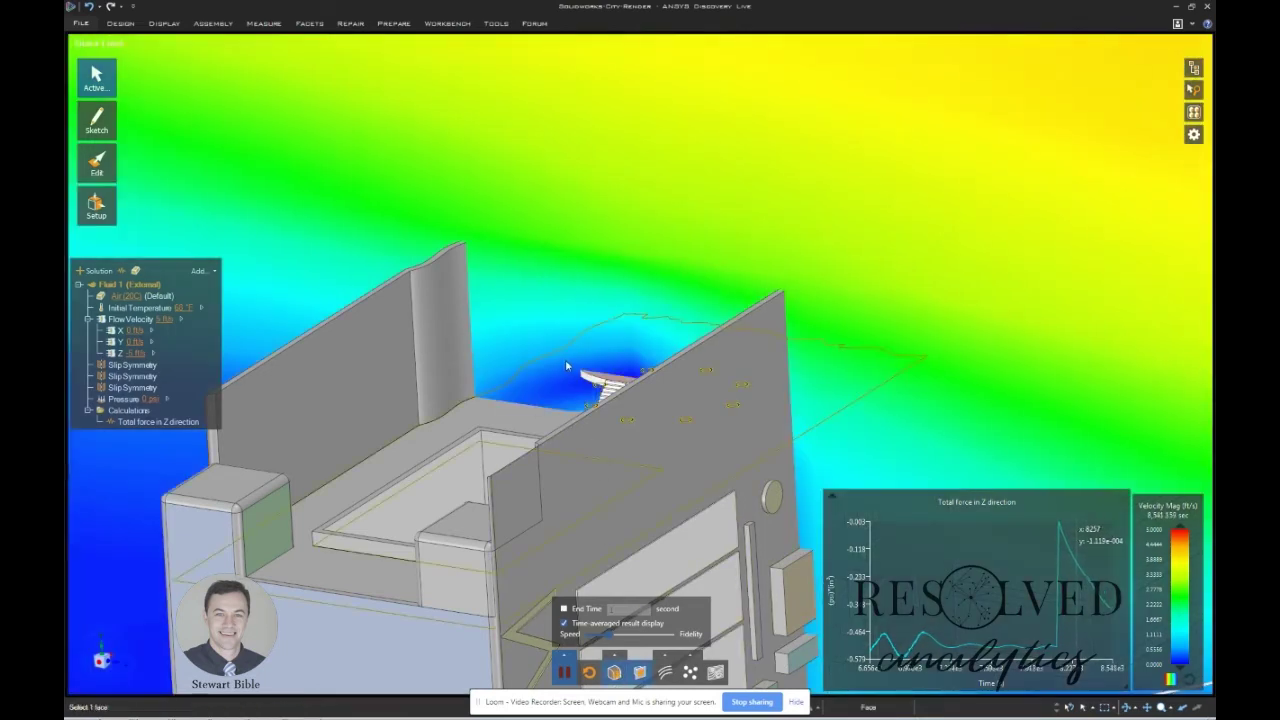
# Select the large raised museum wall face and orbit to a front-on view of it.
pyautogui.press('Escape')
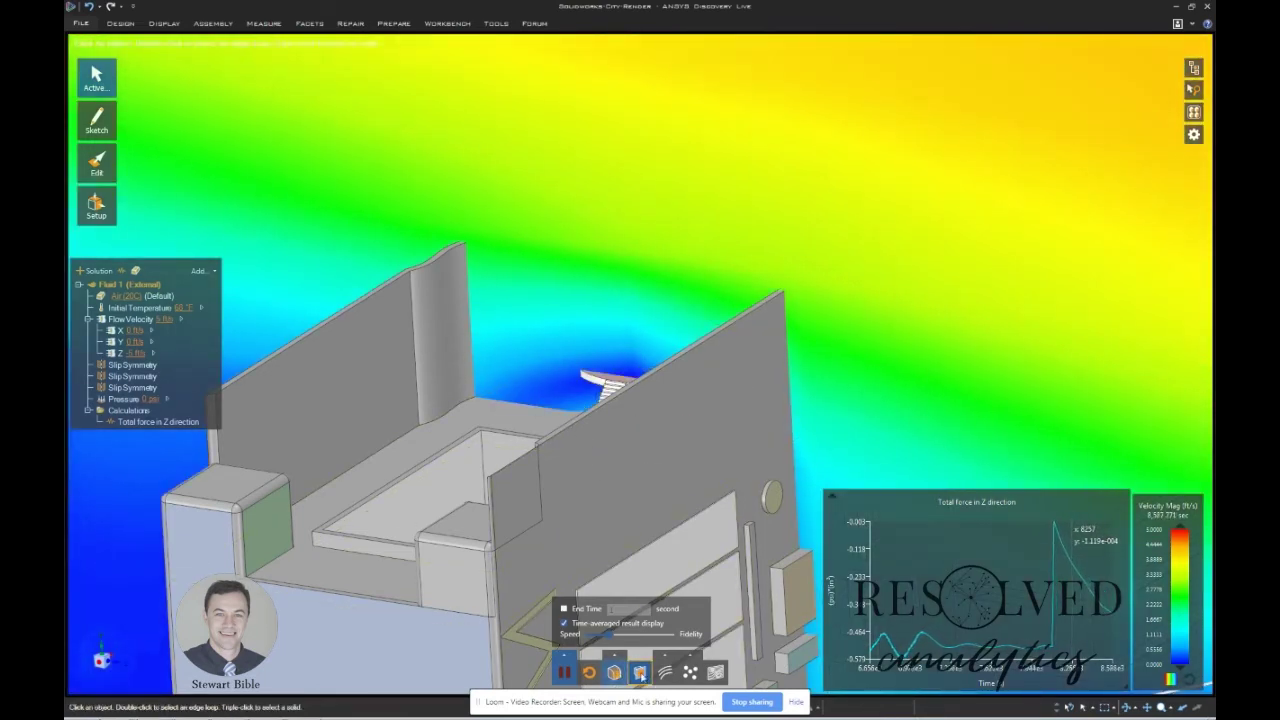
pyautogui.click(707, 498)
pyautogui.moveTo(690, 462)
pyautogui.mouseDown(button='middle')
pyautogui.moveTo(680, 457)
pyautogui.moveTo(760, 460)
pyautogui.moveTo(680, 450)
pyautogui.moveTo(705, 455)
pyautogui.mouseUp(button='middle')
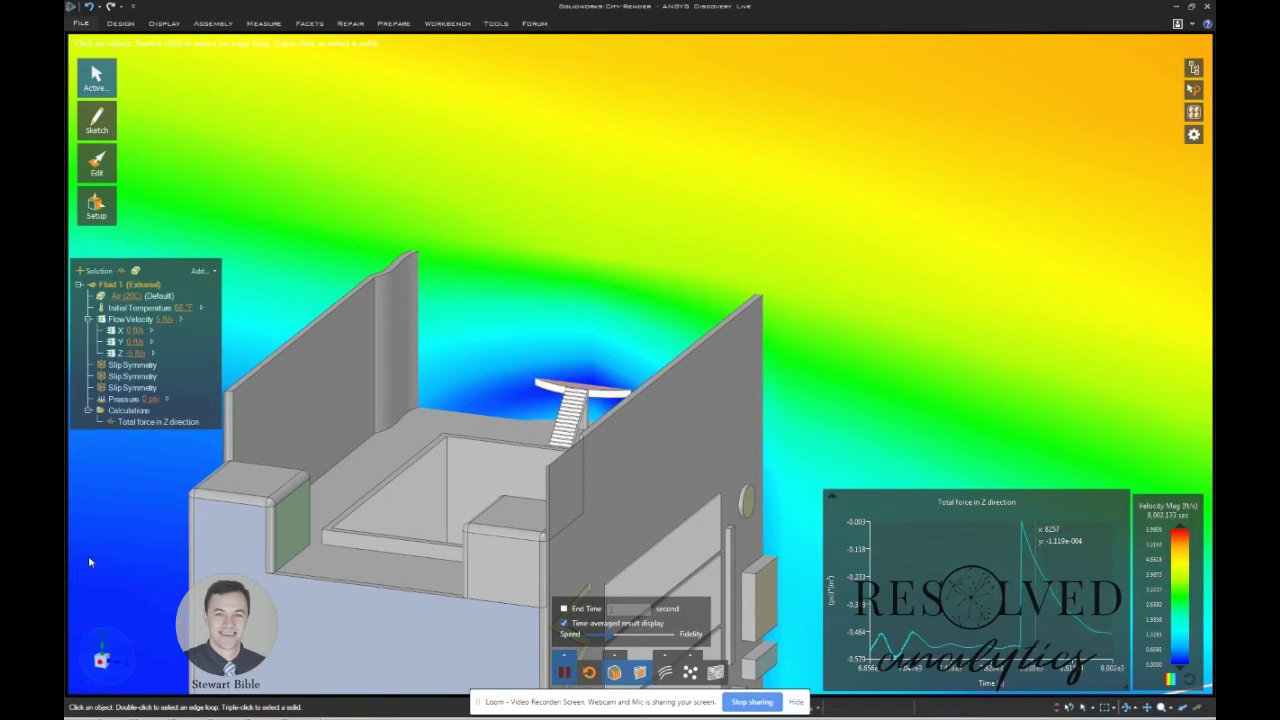
# Open the raised wall face's context menu, dismiss it, and deselect the wall.
pyautogui.rightClick(750, 332)
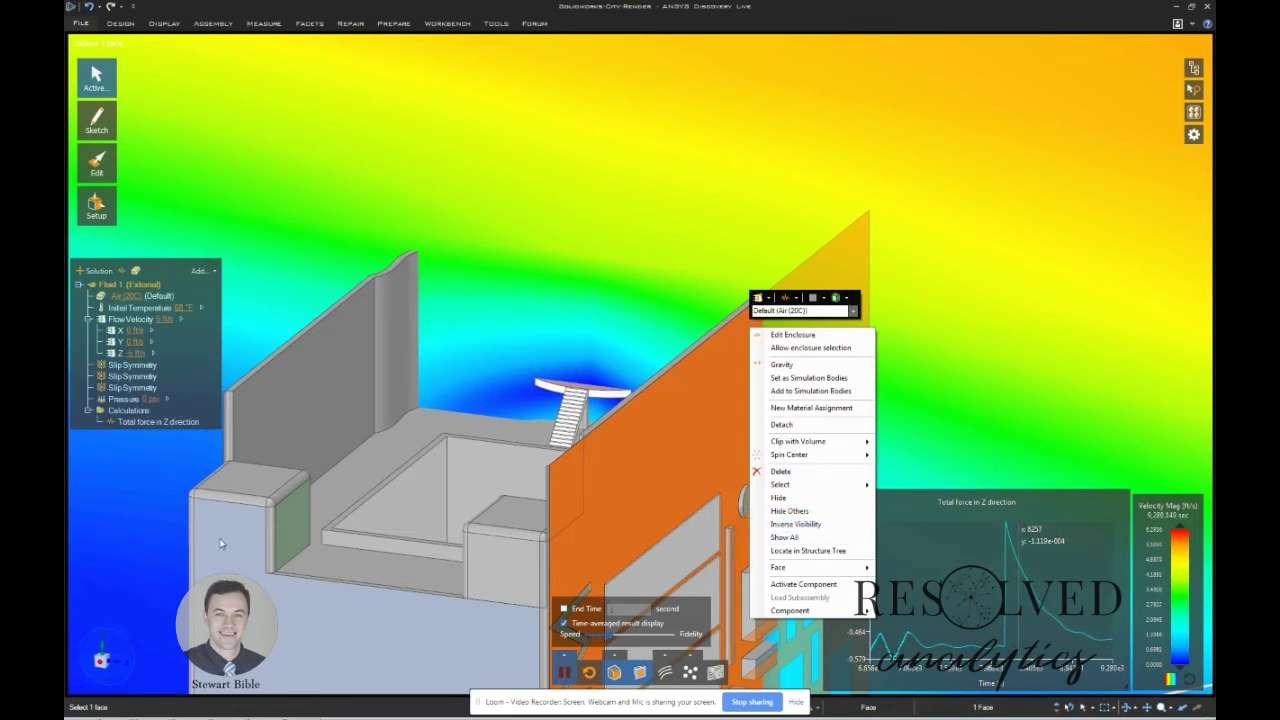
pyautogui.click(245, 708)
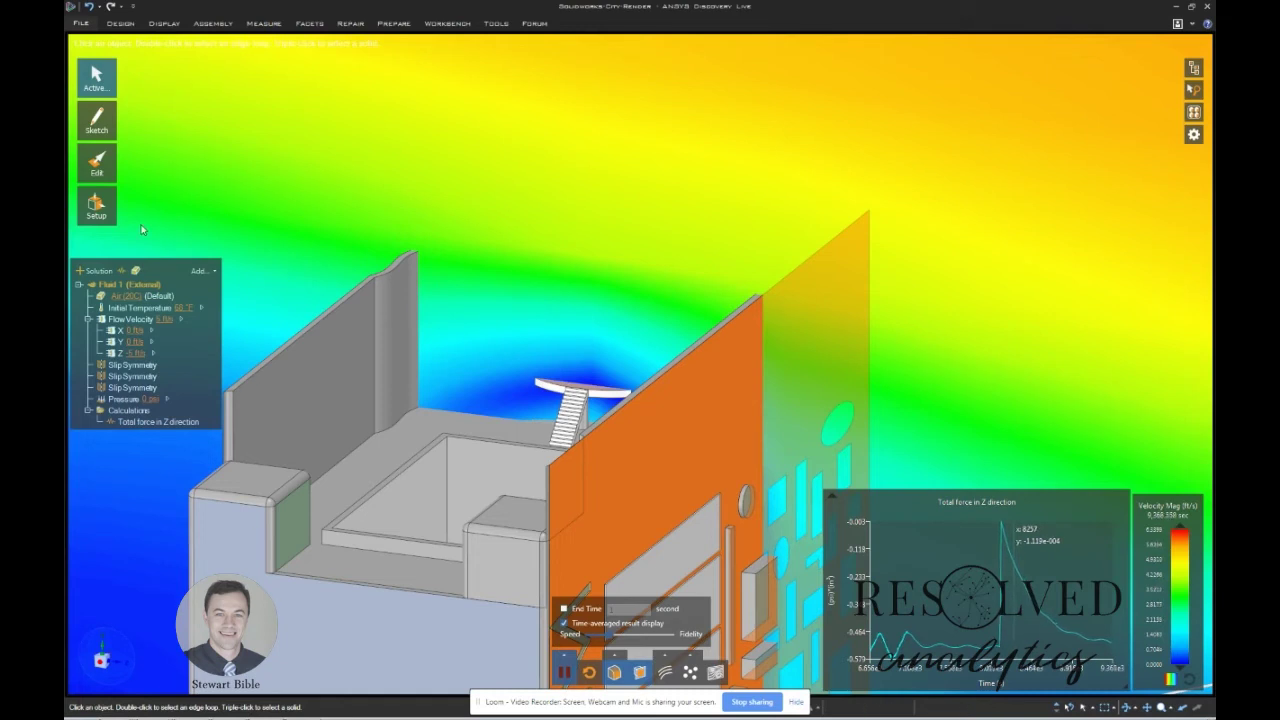
pyautogui.click(283, 130)
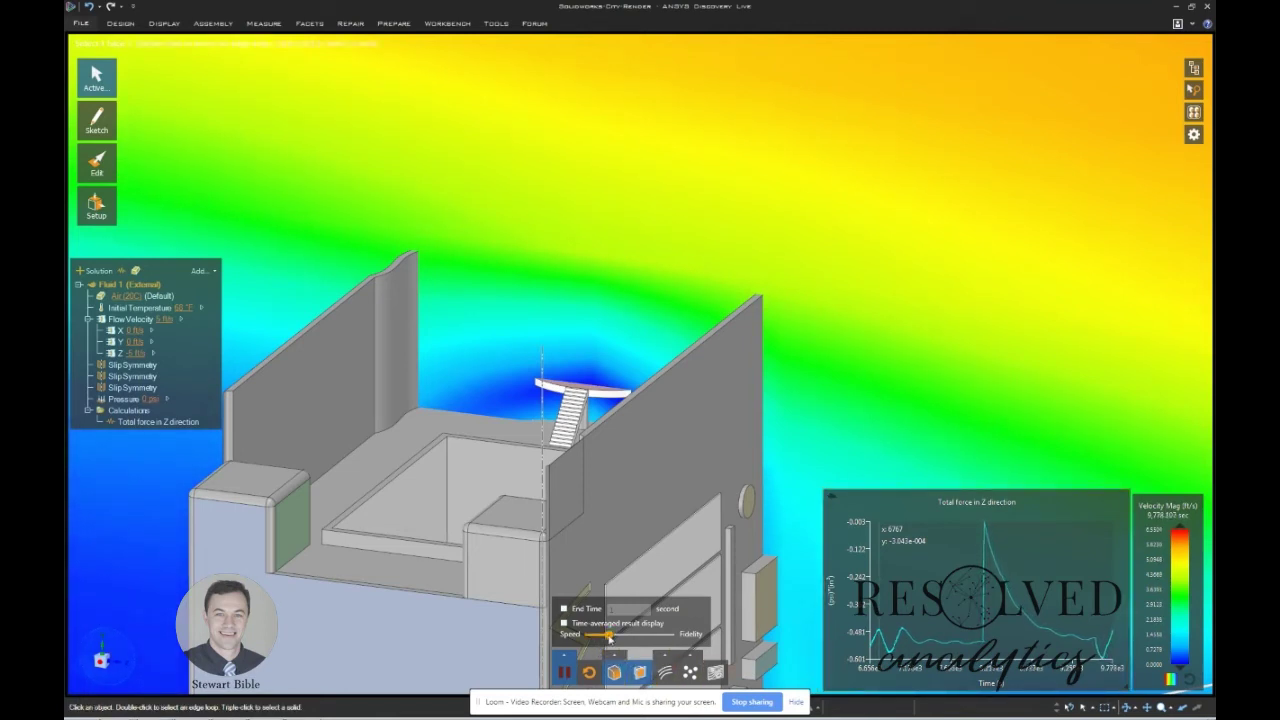
# Move the Speed/Fidelity slider from Speed toward full Fidelity.
pyautogui.moveTo(644, 640); pyautogui.dragTo(671, 640)
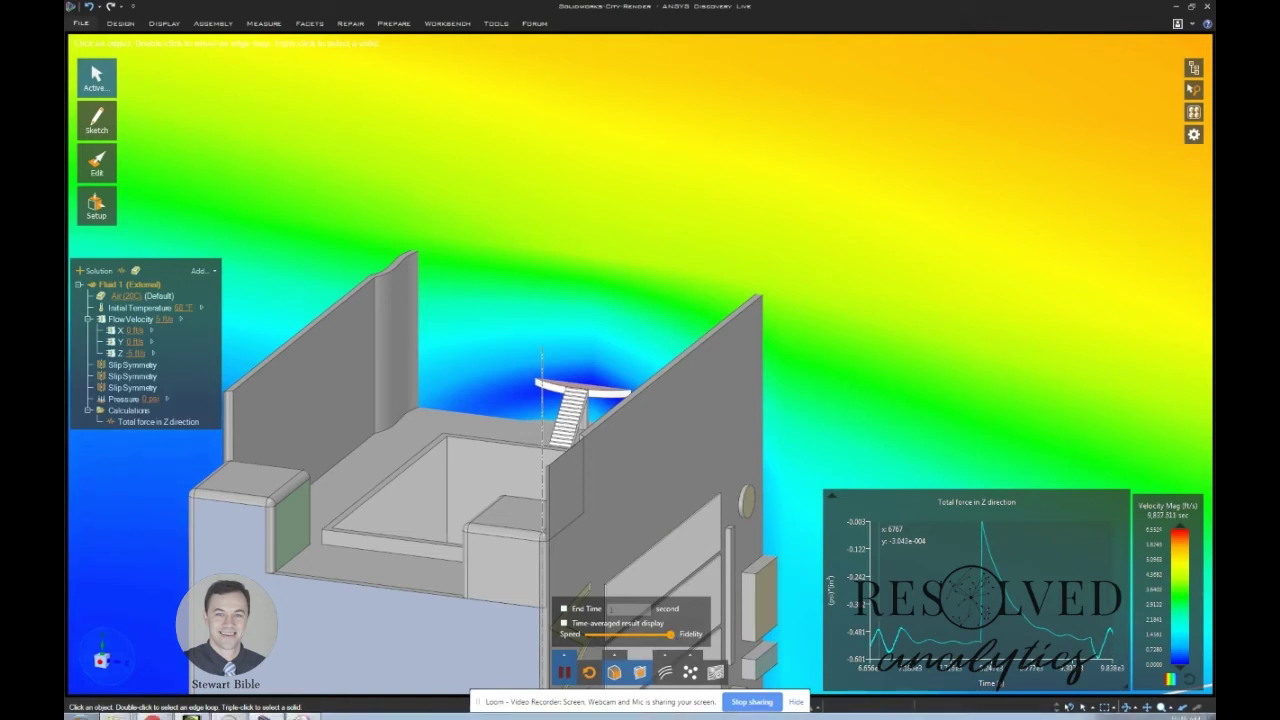
pyautogui.moveTo(268, 710)
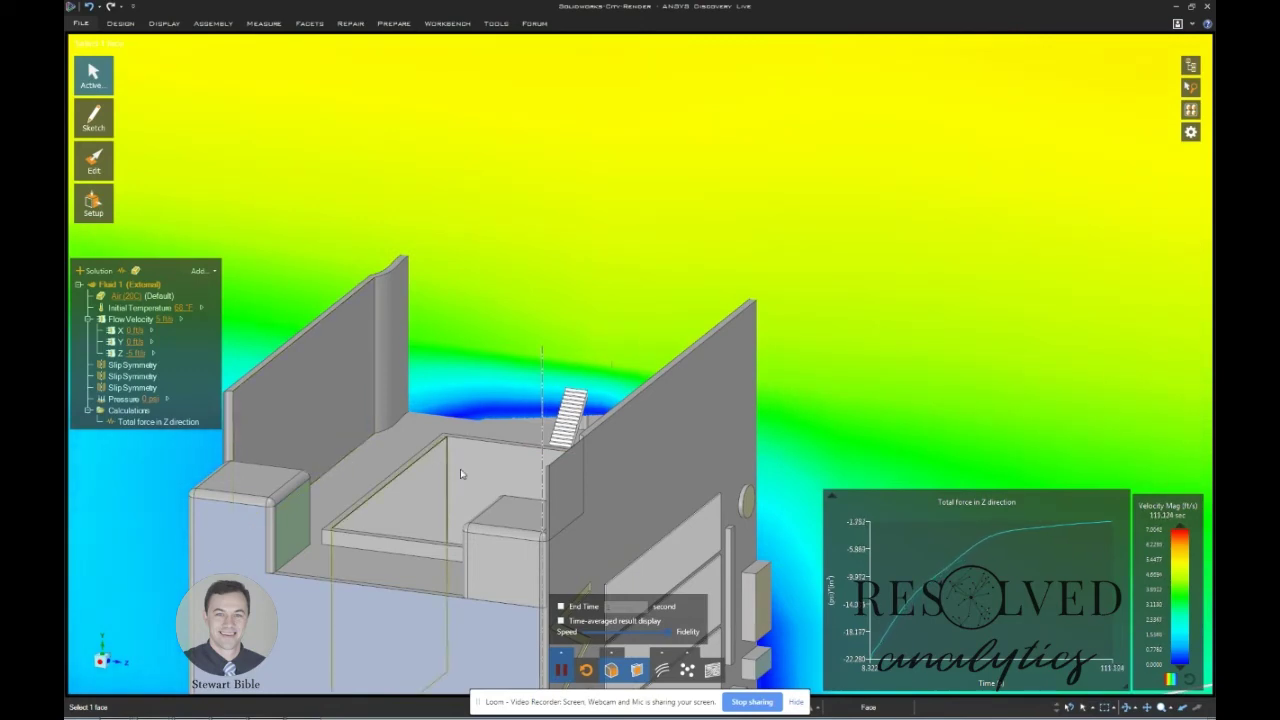
# Orbit and zoom around the museum, then select the short building's roof face.
pyautogui.moveTo(460, 472); pyautogui.dragTo(644, 563, button='middle')
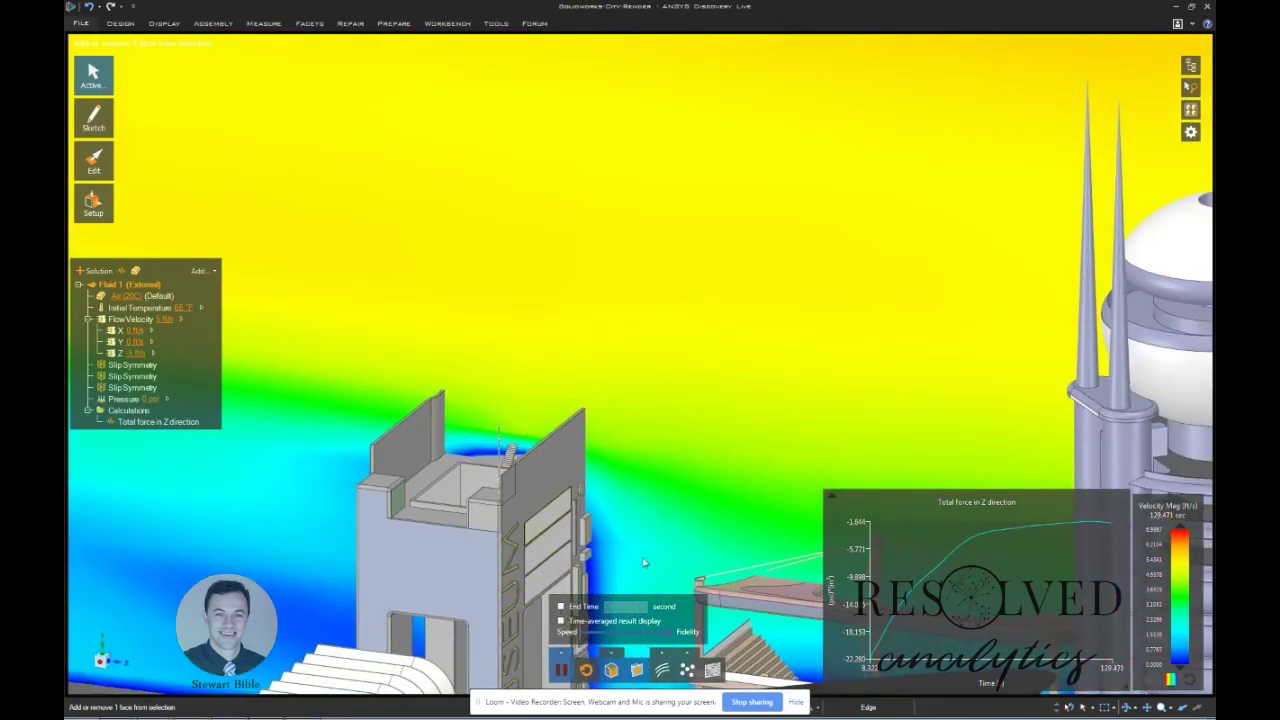
pyautogui.scroll(-2, 493, 613)
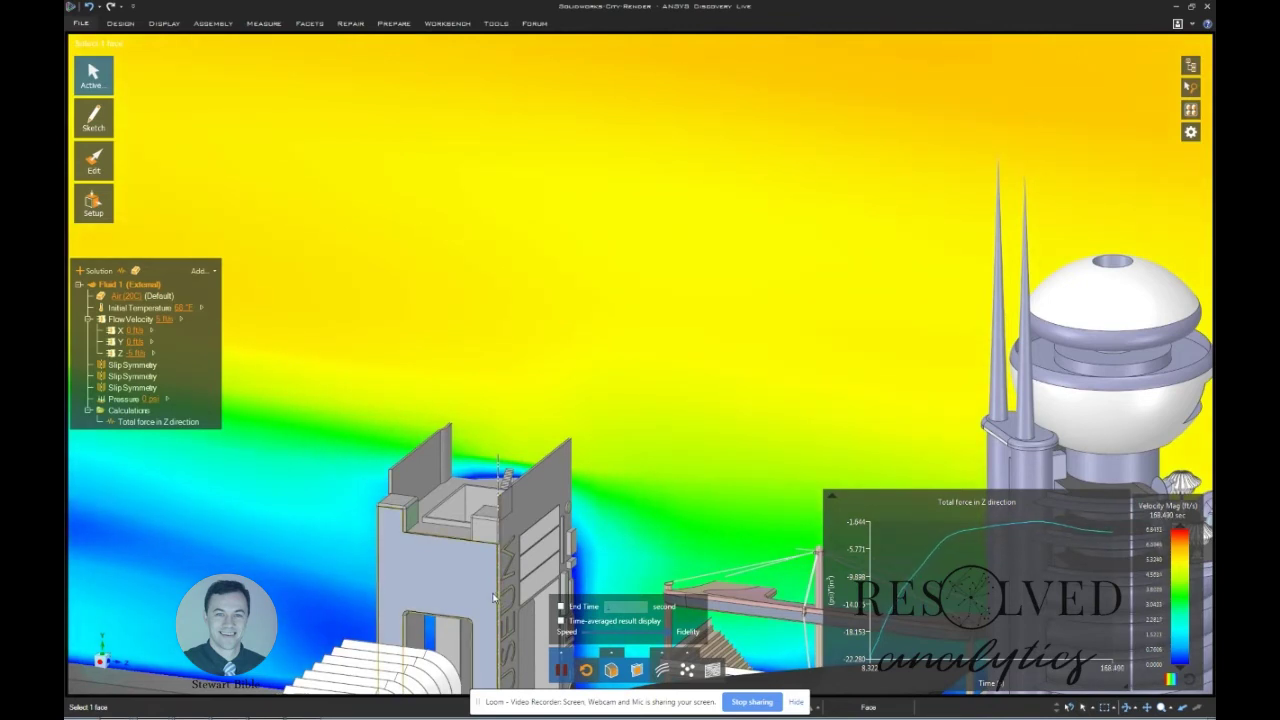
pyautogui.scroll(-3, 480, 613)
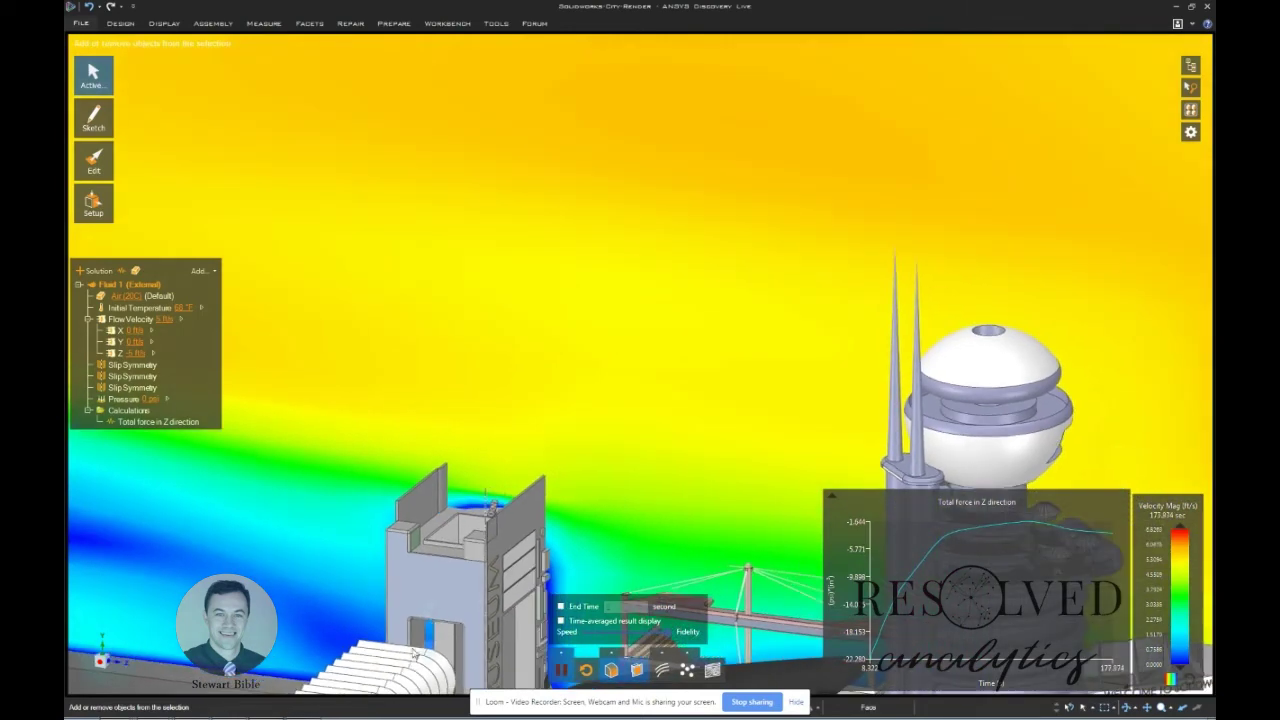
pyautogui.moveTo(640, 400); pyautogui.dragTo(750, 400, button='middle')
pyautogui.scroll(3, 307, 682)
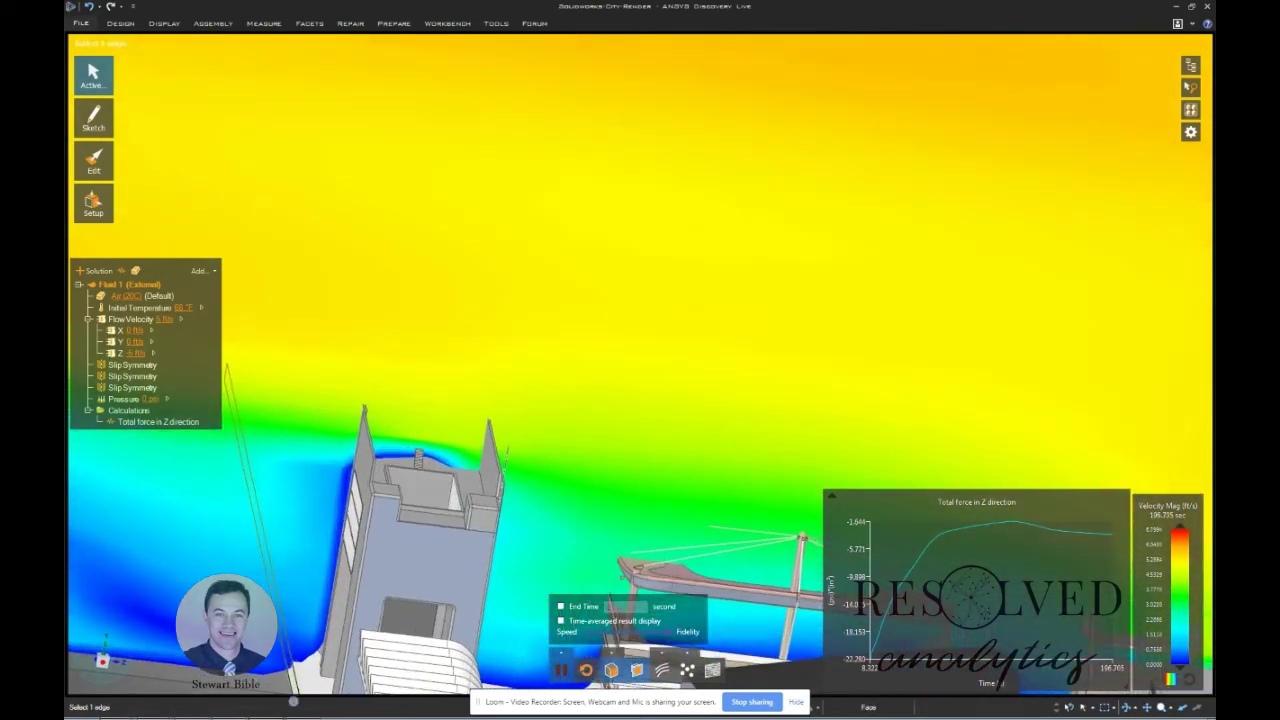
pyautogui.moveTo(317, 669)
pyautogui.mouseDown(button='middle')
pyautogui.moveTo(288, 662)
pyautogui.moveTo(282, 632)
pyautogui.mouseUp(button='middle')
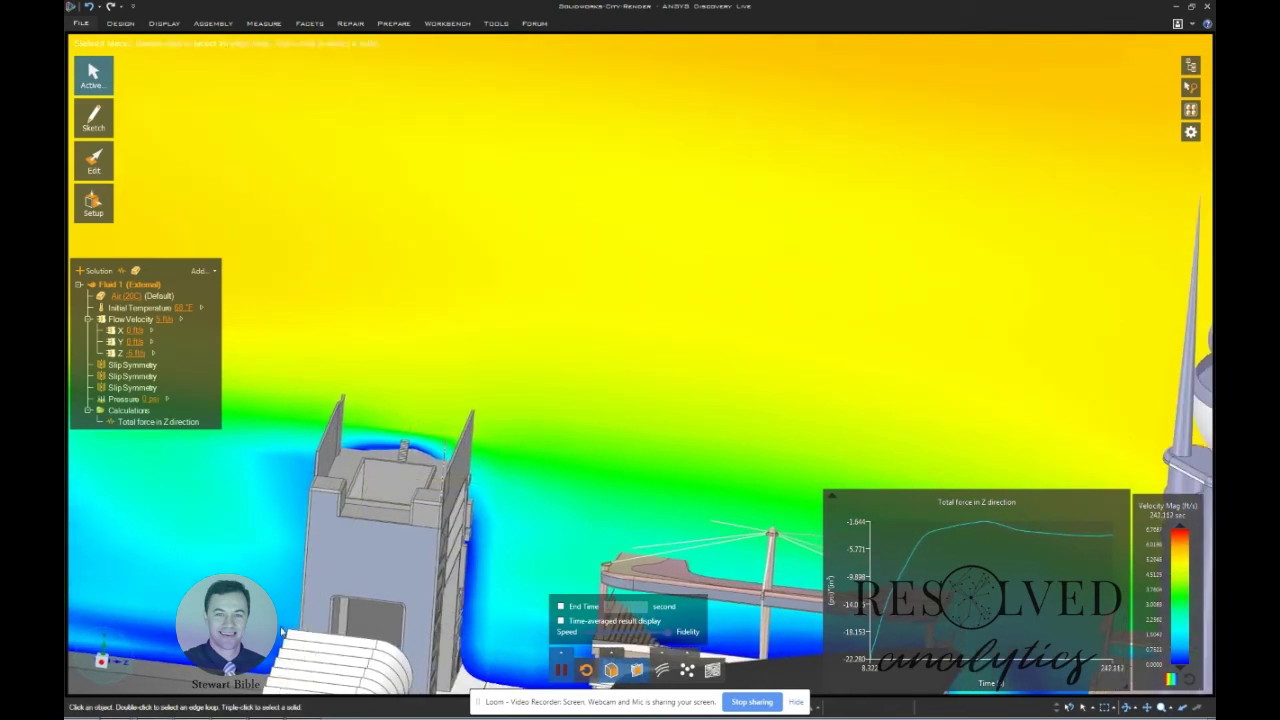
pyautogui.click(347, 467)
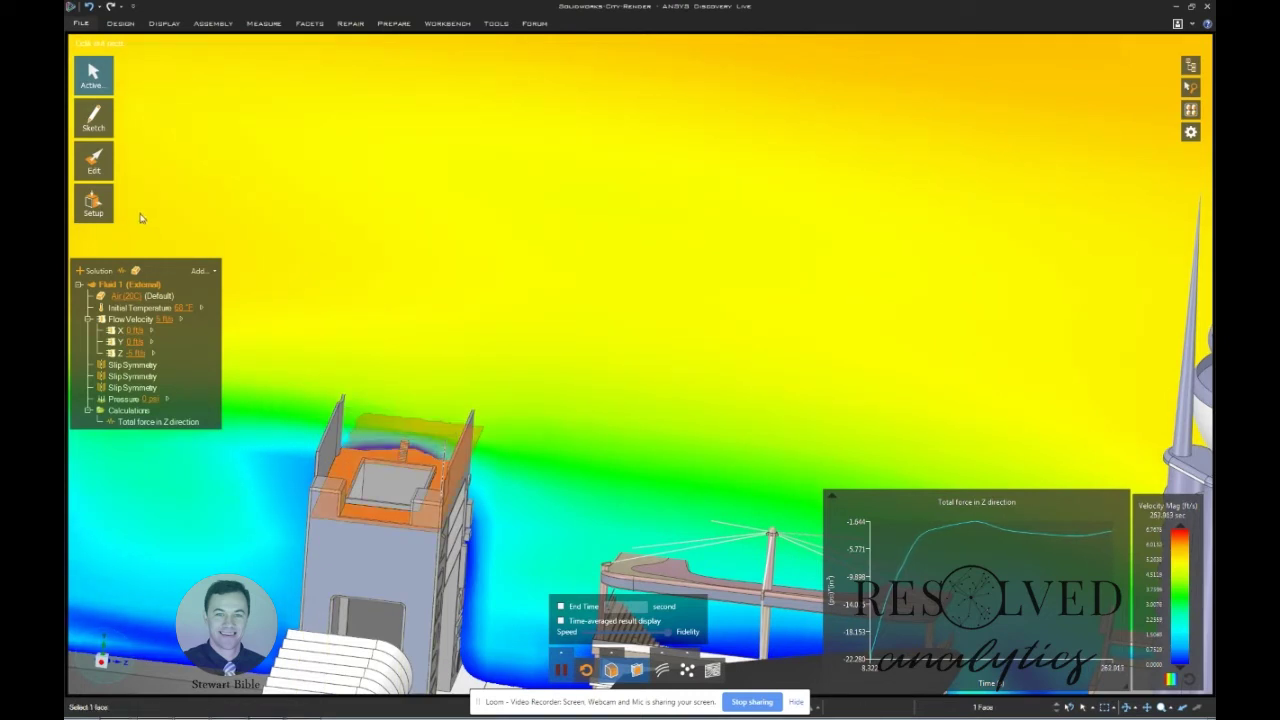
# Pull the short building's roof face up about 154.75 ft, then return to Select and deselect.
pyautogui.moveTo(93, 160)
pyautogui.click(136, 160)
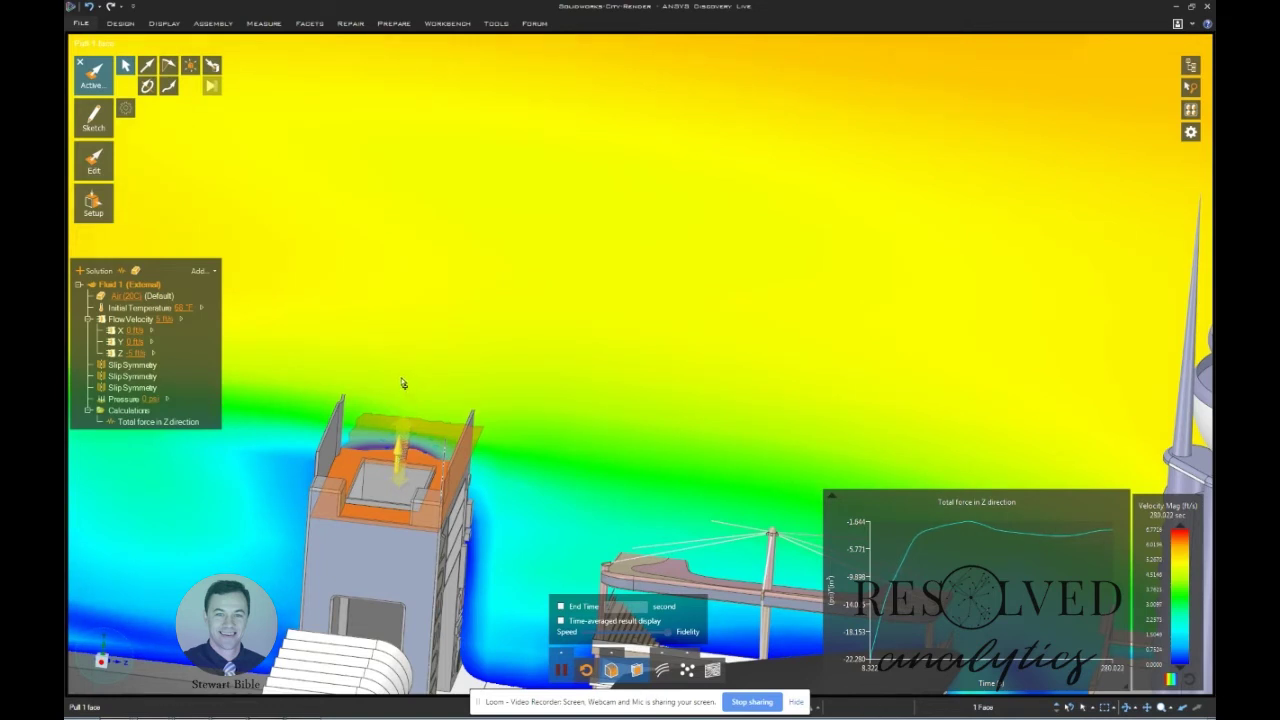
pyautogui.moveTo(399, 450); pyautogui.dragTo(399, 410)
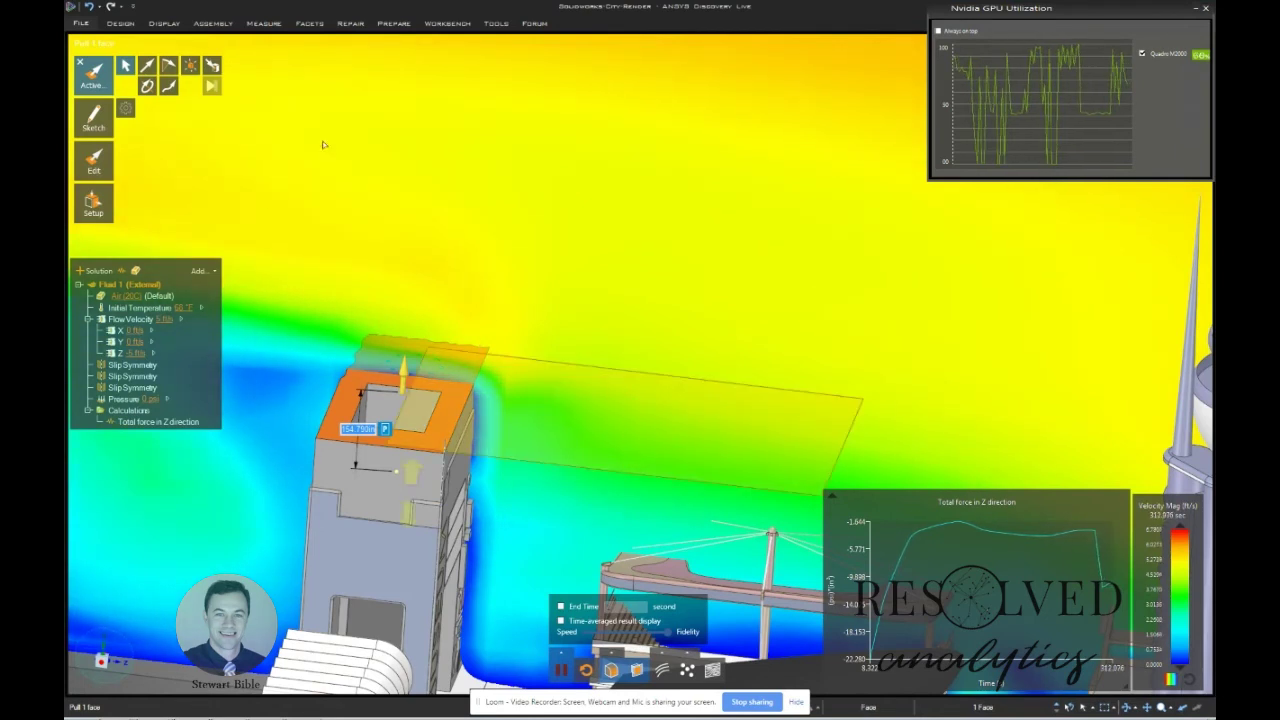
pyautogui.click(80, 63)
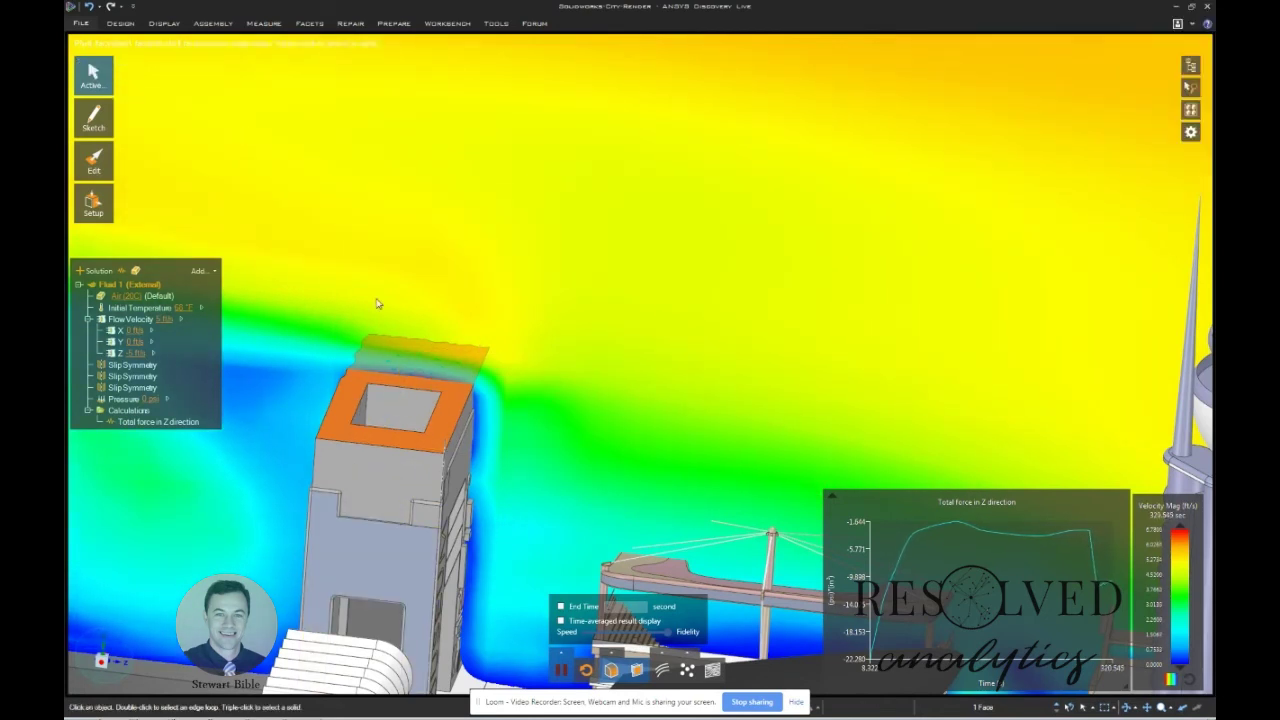
pyautogui.click(117, 245)
pyautogui.moveTo(479, 300); pyautogui.dragTo(388, 286)
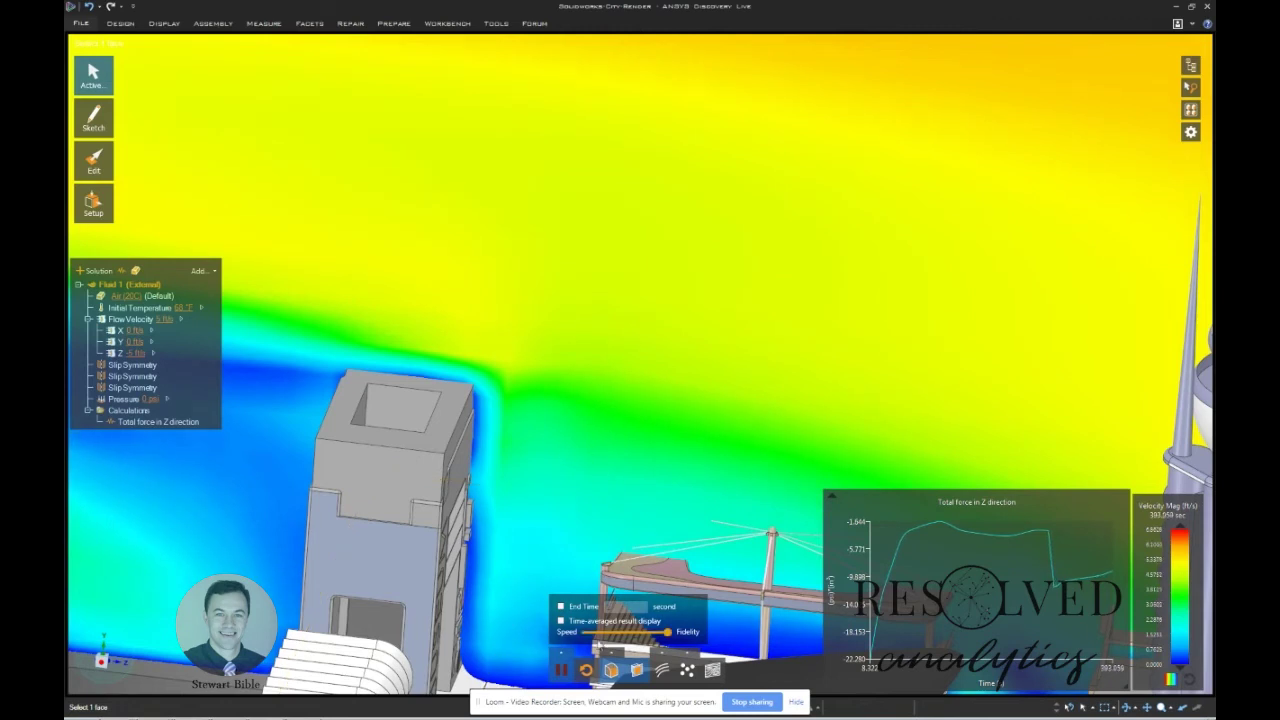
# Set Rendering Method to Composite and Current Result to Vortices (Lambda 2).
pyautogui.moveTo(615, 655)
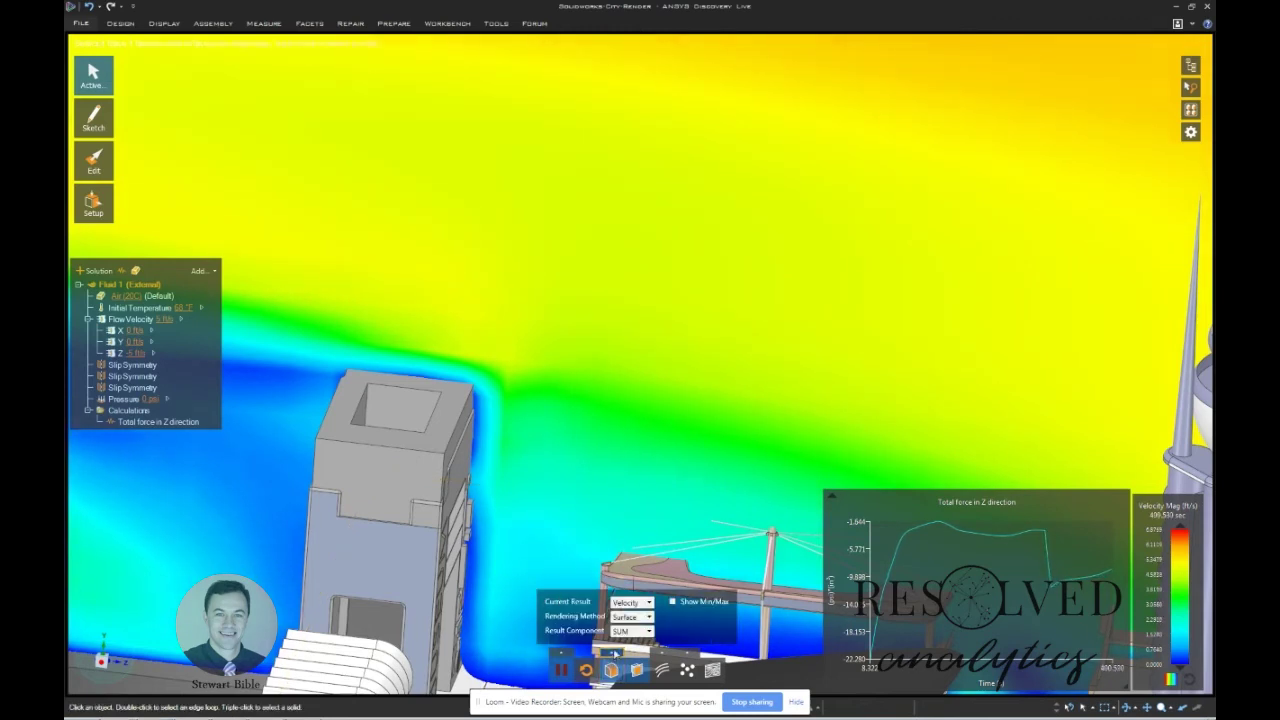
pyautogui.click(648, 617)
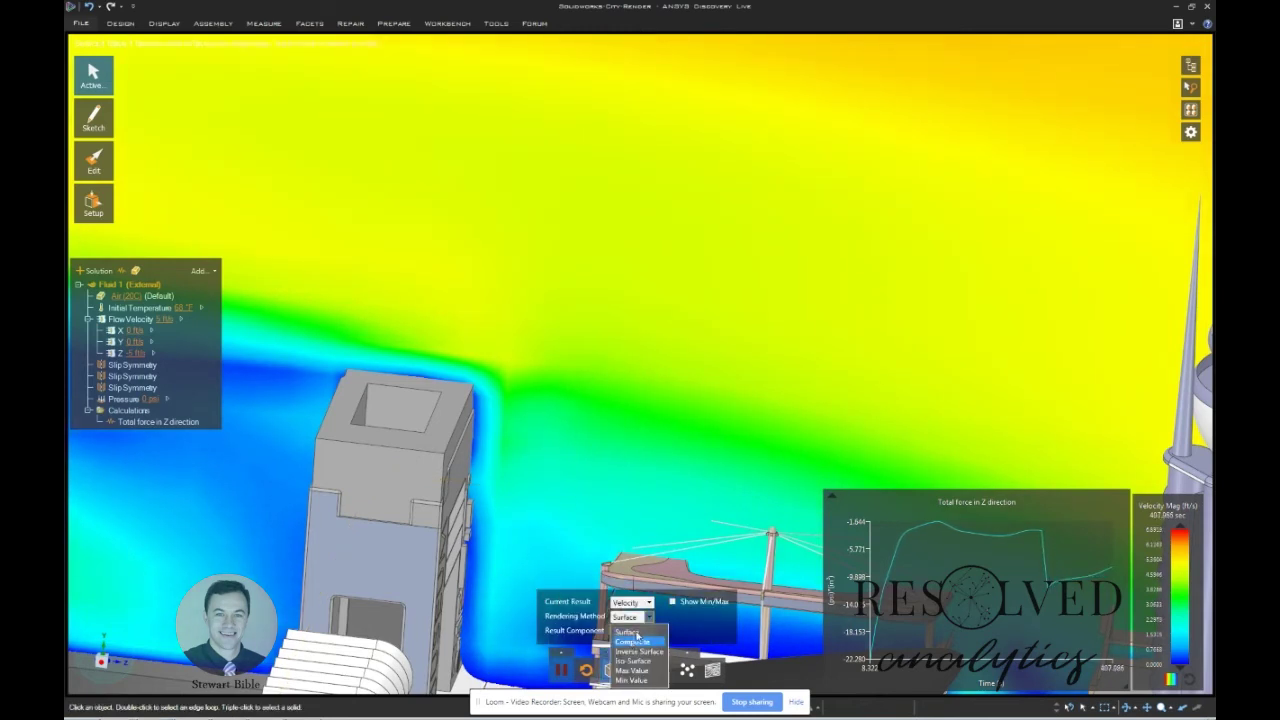
pyautogui.click(636, 646)
pyautogui.click(598, 602)
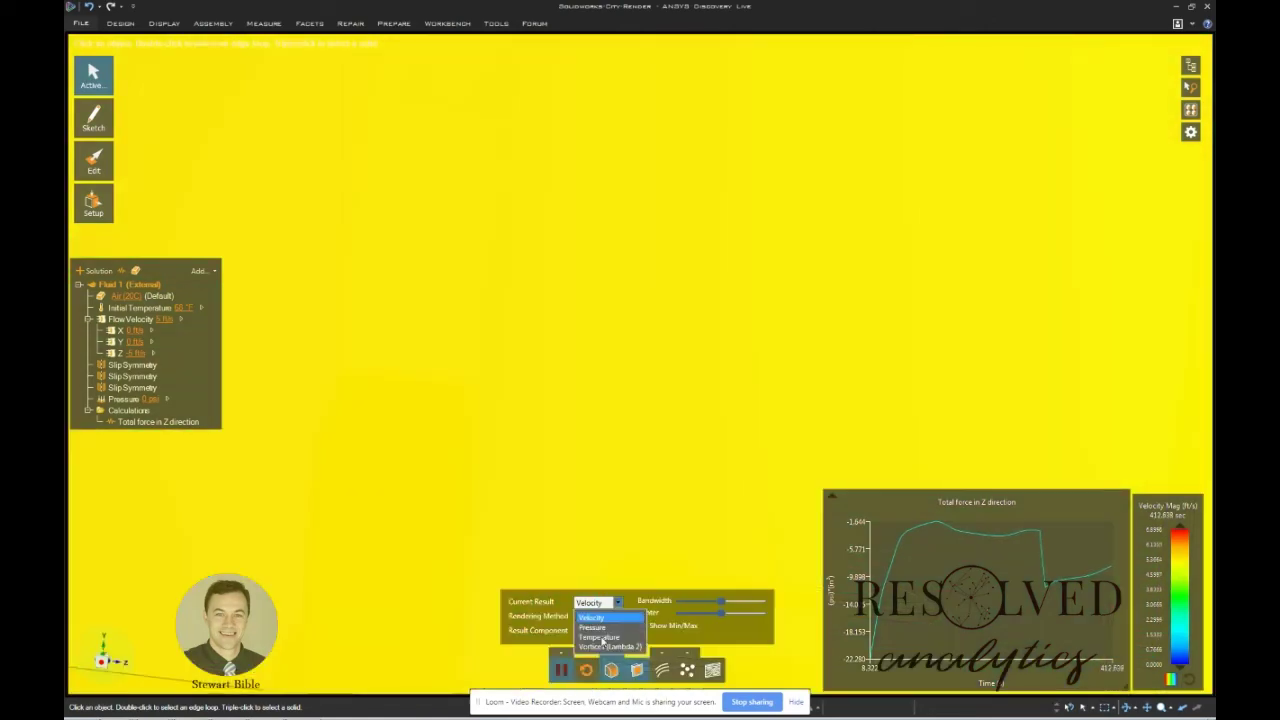
pyautogui.click(604, 650)
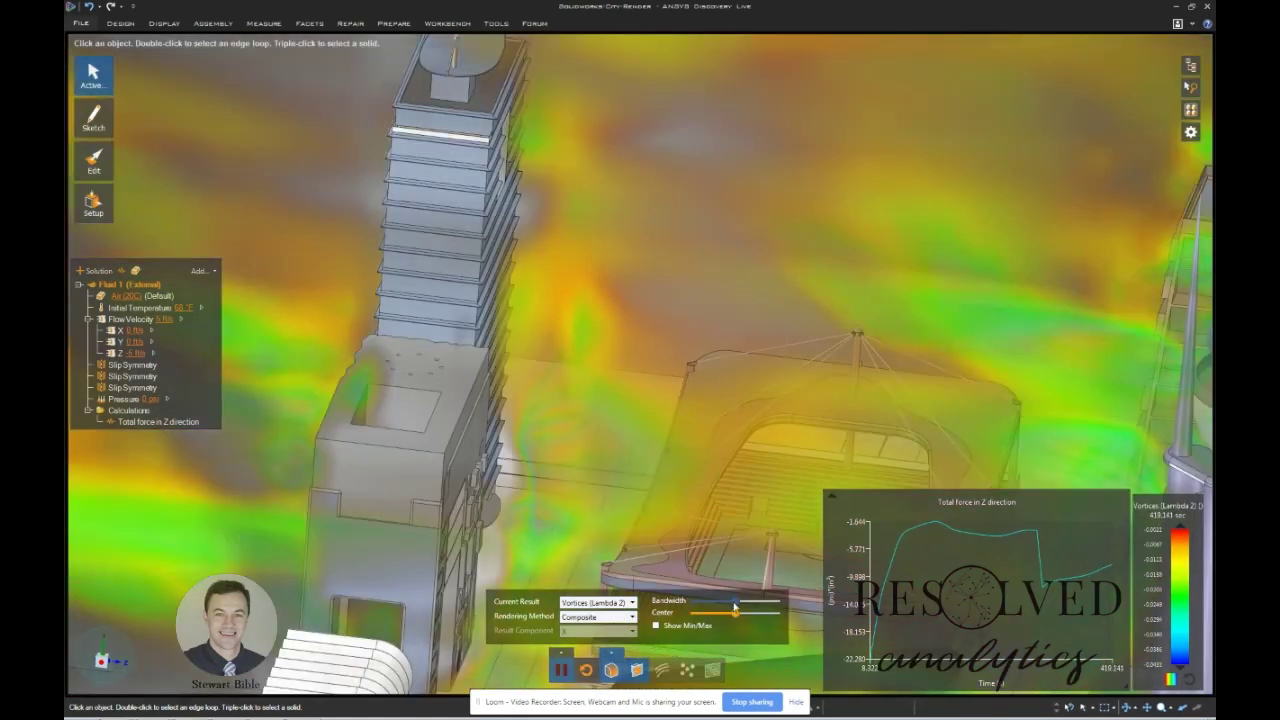
# Narrow the vortex Bandwidth slider, then orbit and zoom out to survey vortices across the city.
pyautogui.moveTo(734, 603)
pyautogui.mouseDown()
pyautogui.moveTo(705, 614)
pyautogui.moveTo(728, 604)
pyautogui.mouseUp()
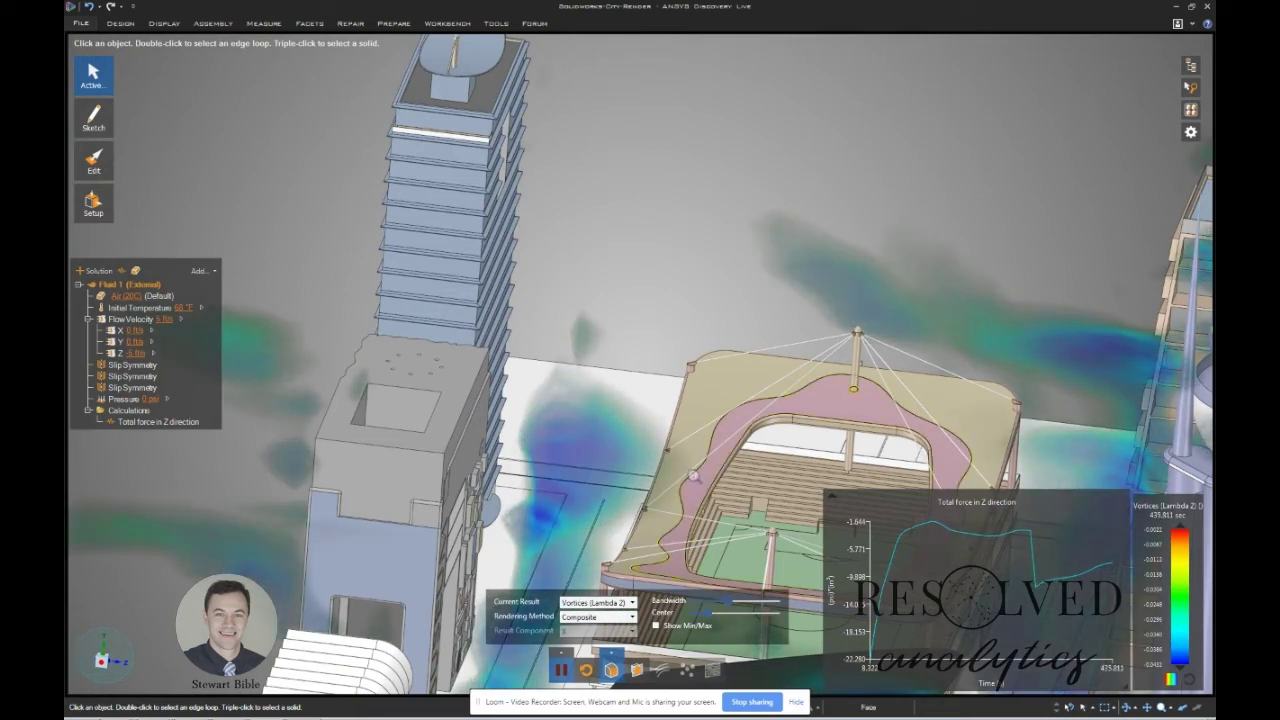
pyautogui.moveTo(694, 472); pyautogui.dragTo(692, 460, button='middle')
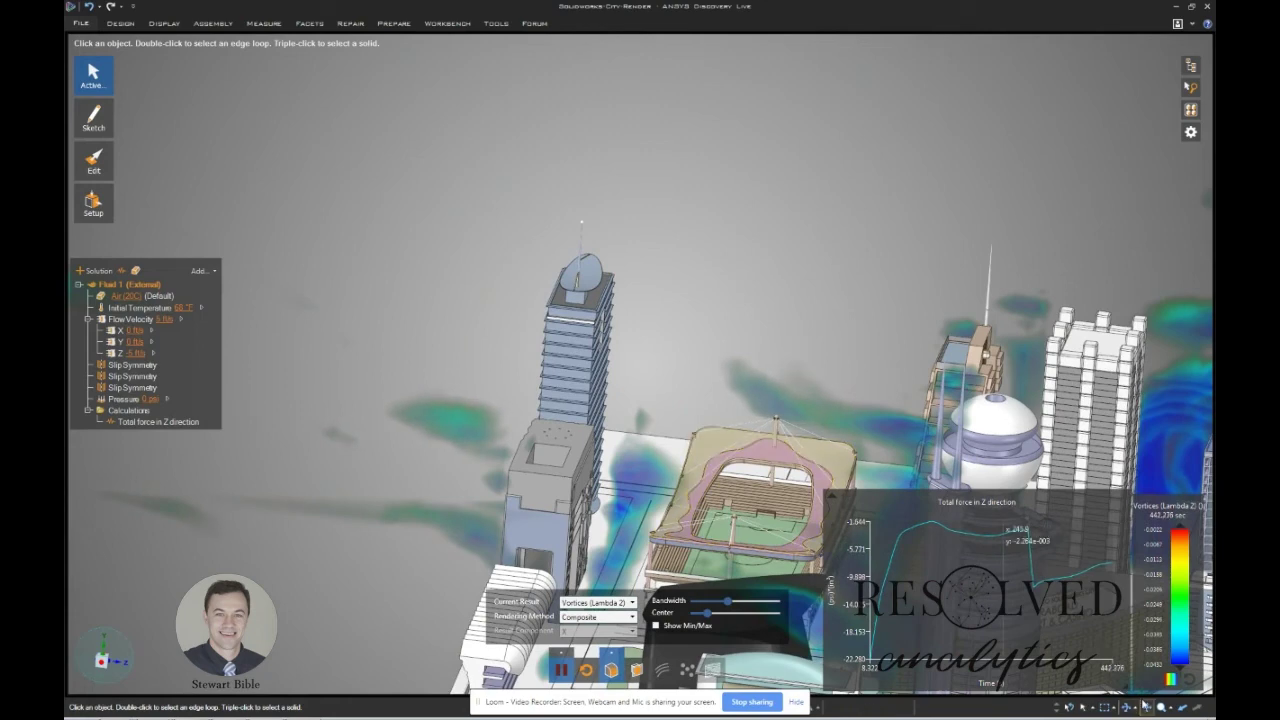
pyautogui.moveTo(811, 412); pyautogui.dragTo(665, 386, button='middle')
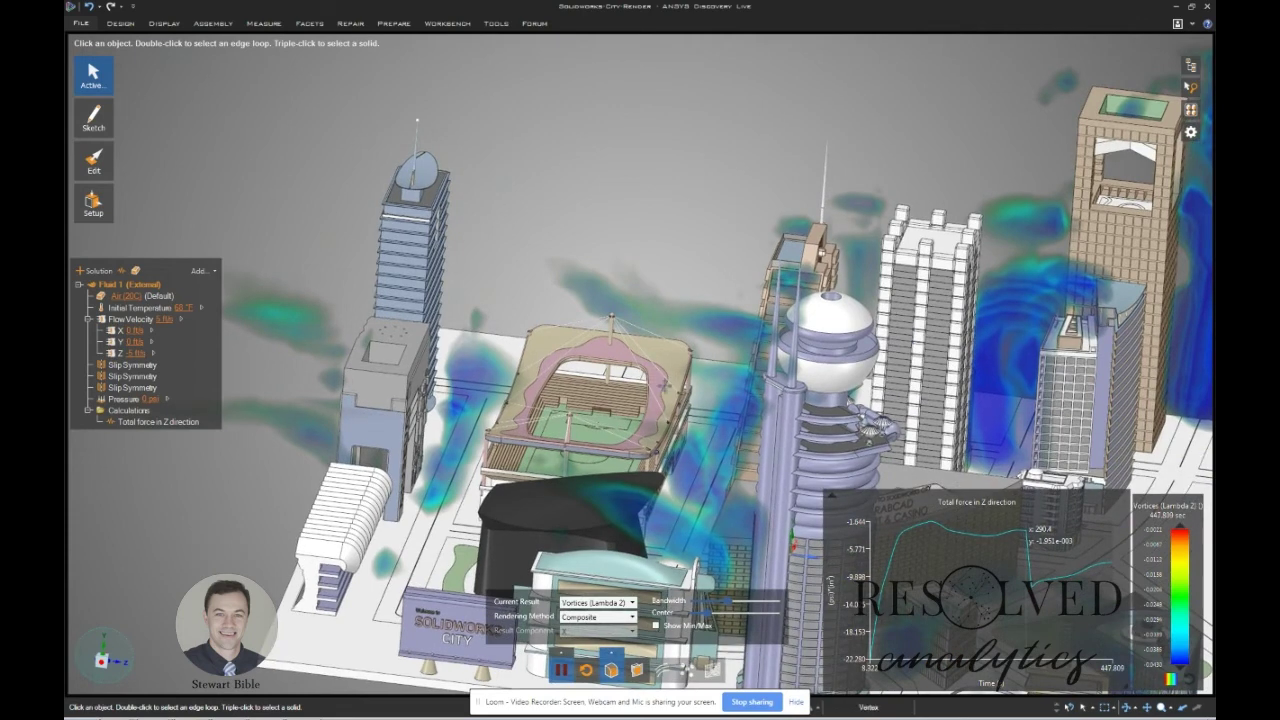
pyautogui.moveTo(690, 282); pyautogui.dragTo(669, 272, button='middle')
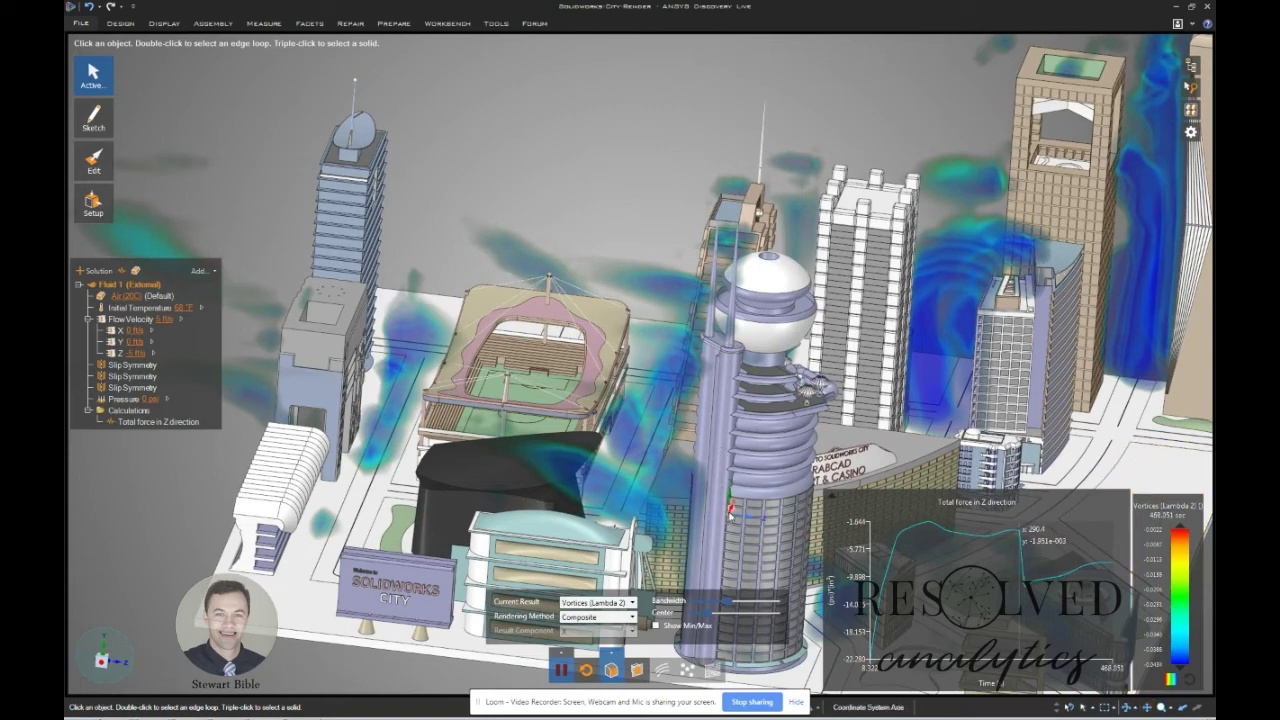
pyautogui.moveTo(727, 503); pyautogui.dragTo(680, 506, button='middle')
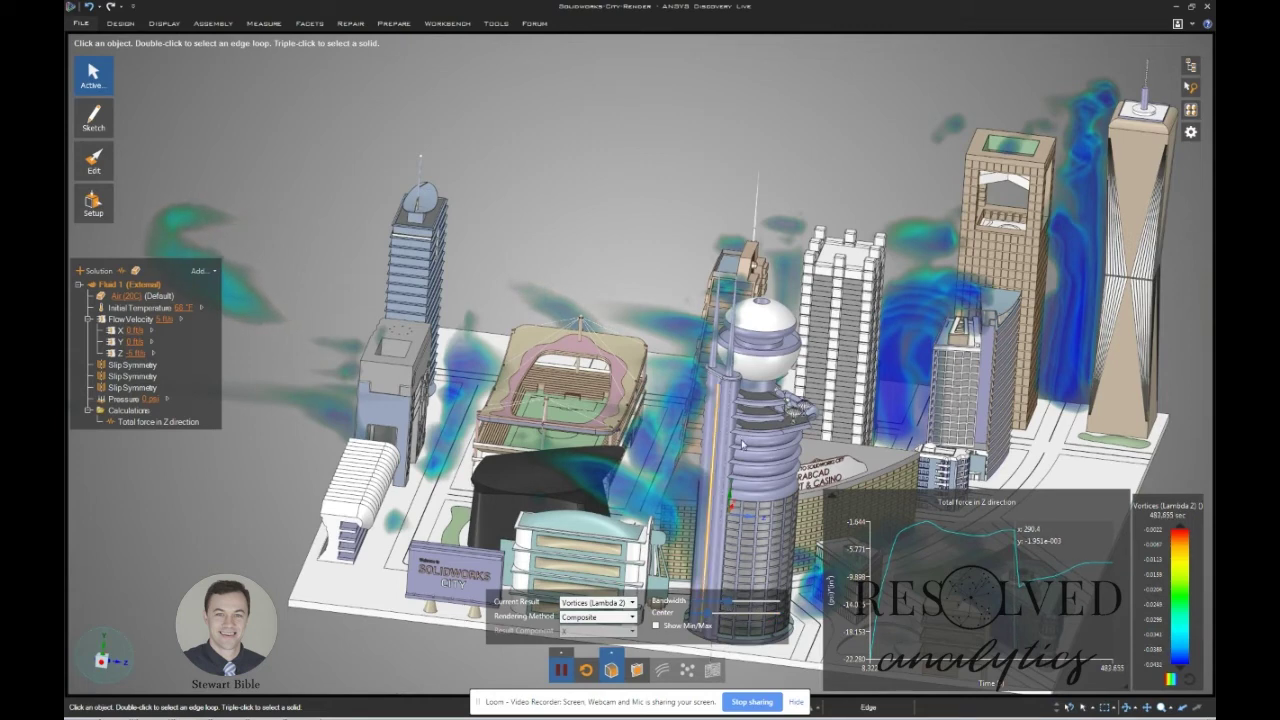
pyautogui.moveTo(740, 432); pyautogui.dragTo(760, 438, button='middle')
pyautogui.scroll(-5, 738, 410)
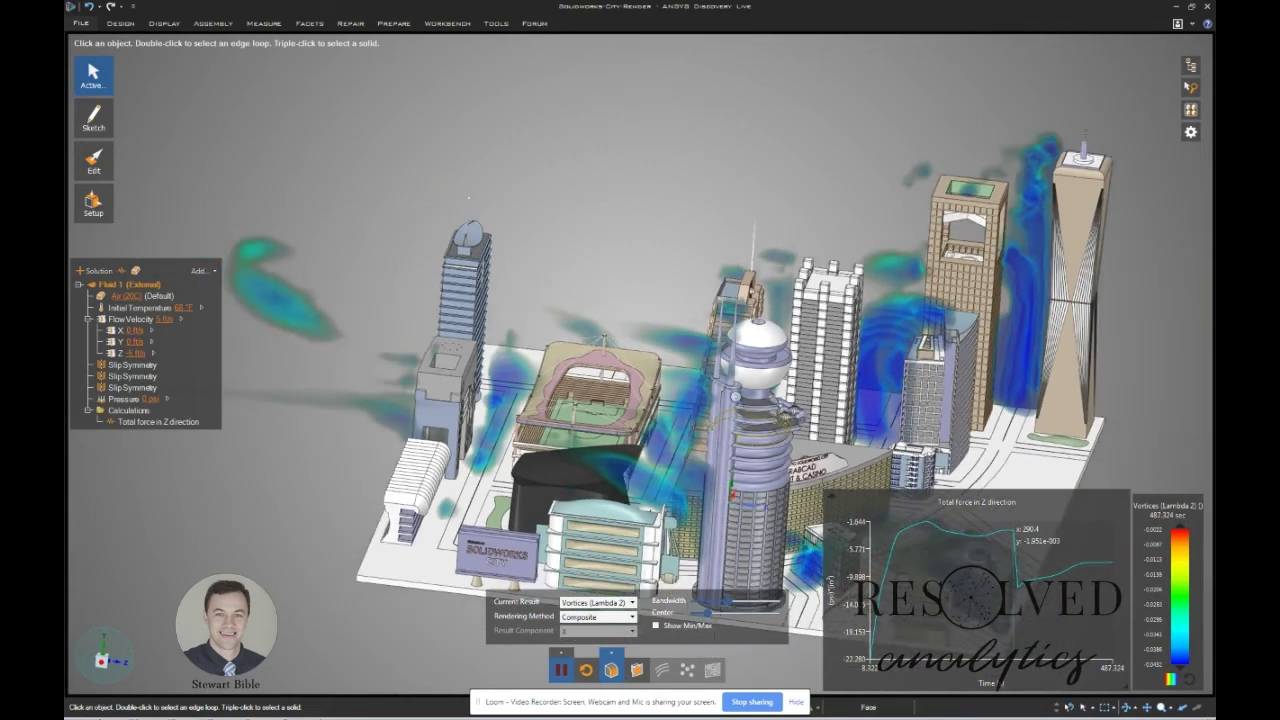
pyautogui.scroll(-5, 755, 335)
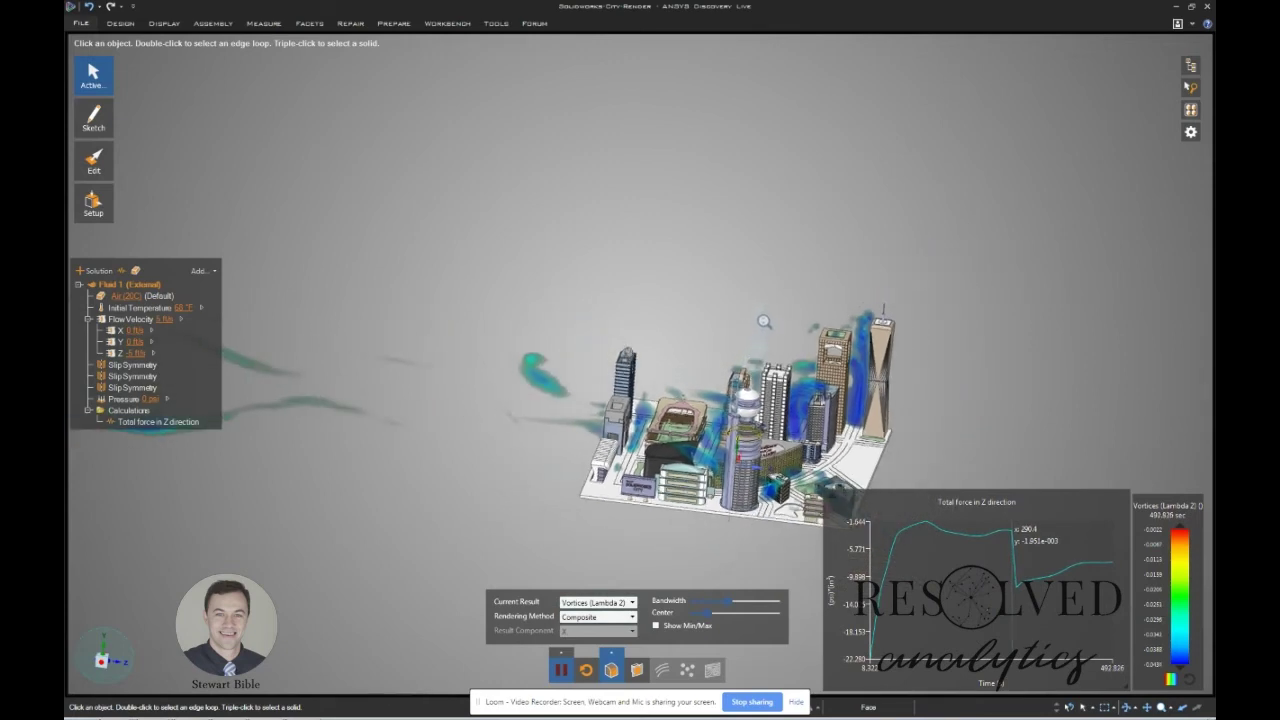
# Zoom out and reframe the view to show the Death Star above the city, then open the structure tree.
pyautogui.scroll(-5, 771, 303)
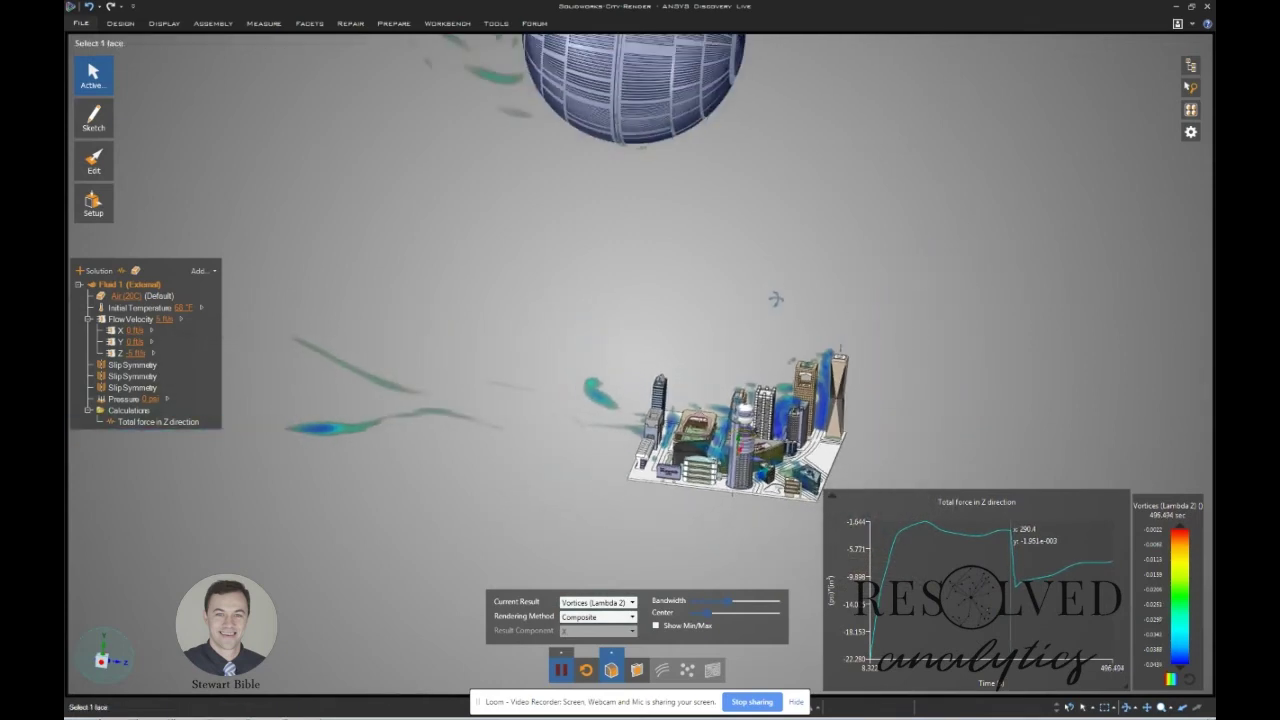
pyautogui.moveTo(771, 294)
pyautogui.mouseDown(button='middle')
pyautogui.moveTo(763, 260)
pyautogui.moveTo(780, 227)
pyautogui.mouseUp(button='middle')
pyautogui.scroll(-2, 782, 216)
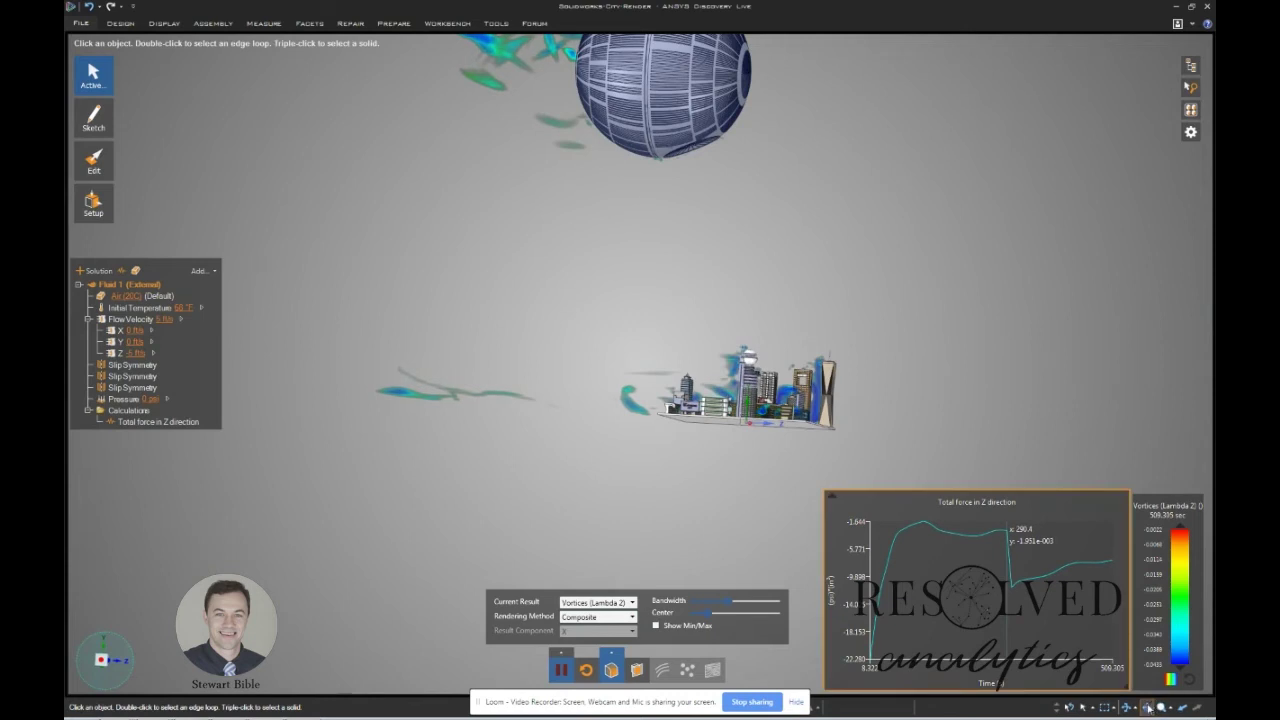
pyautogui.keyDown('shift'); pyautogui.moveTo(840, 268); pyautogui.dragTo(718, 338, button='middle'); pyautogui.keyUp('shift')
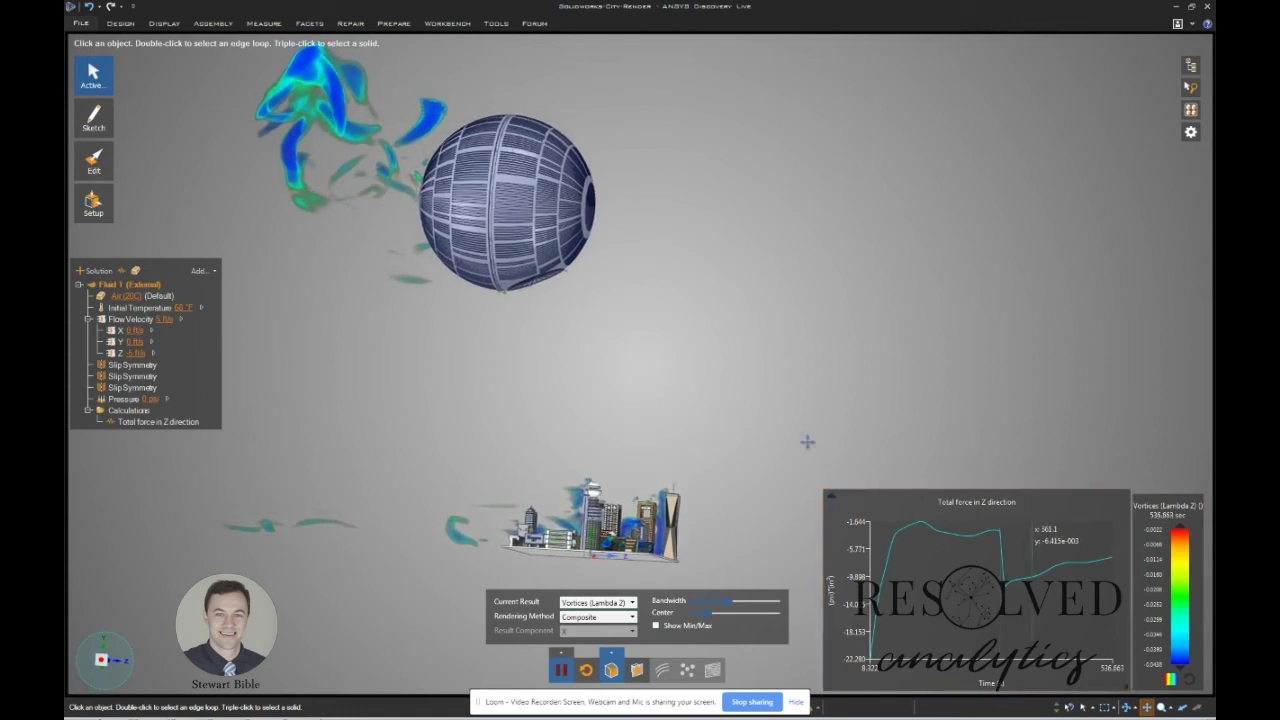
pyautogui.moveTo(794, 449); pyautogui.dragTo(755, 478, button='middle')
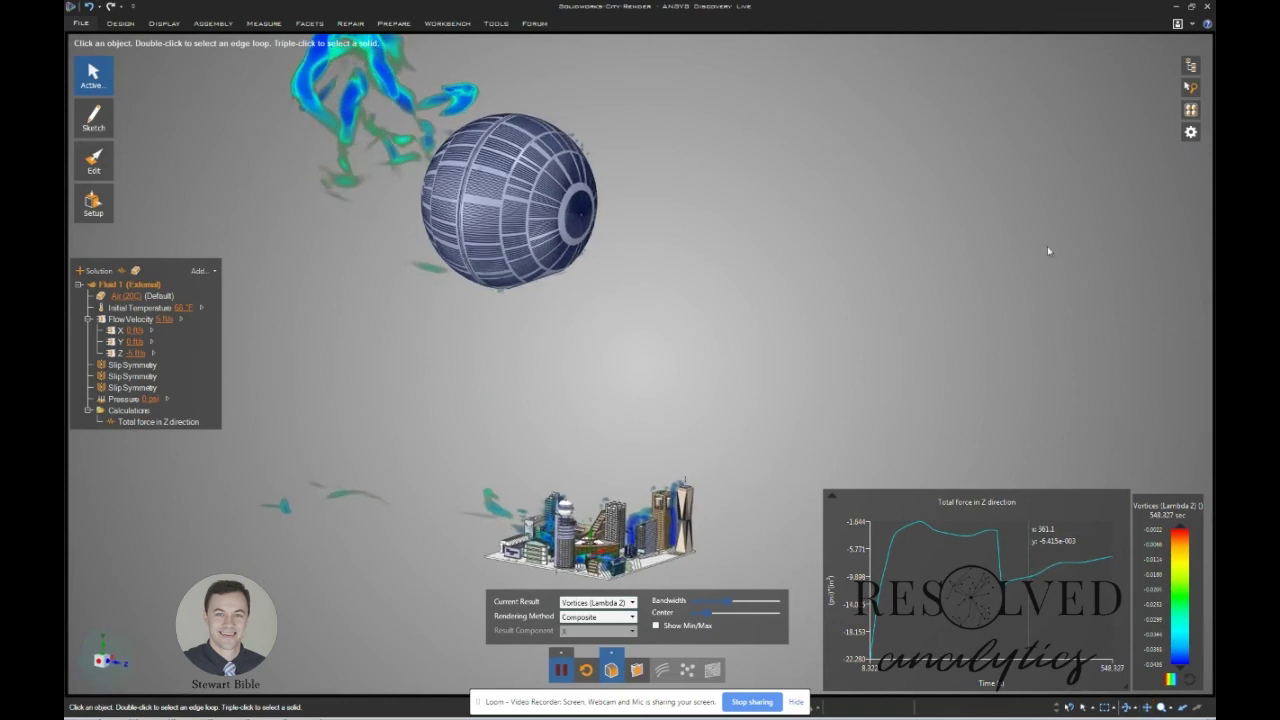
pyautogui.click(1190, 65)
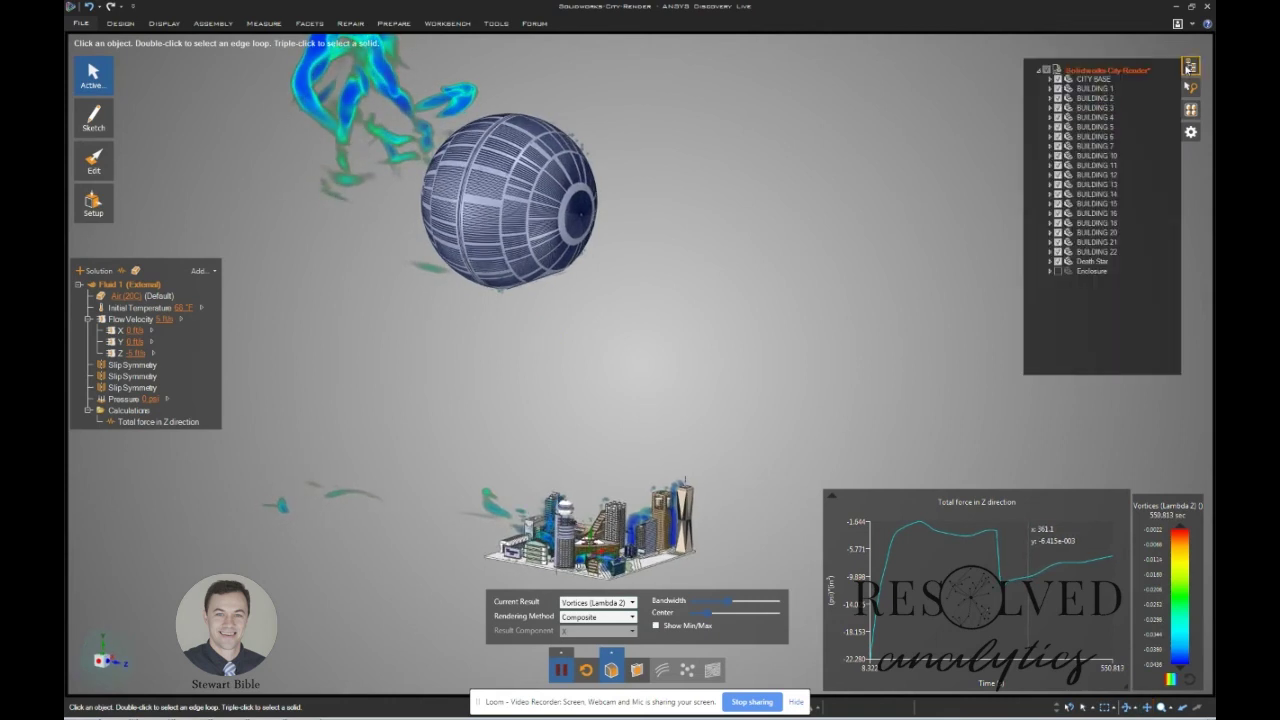
# Uncheck BUILDING 11 in the structure tree, then zoom in on the city's remaining towers.
pyautogui.click(1092, 167)
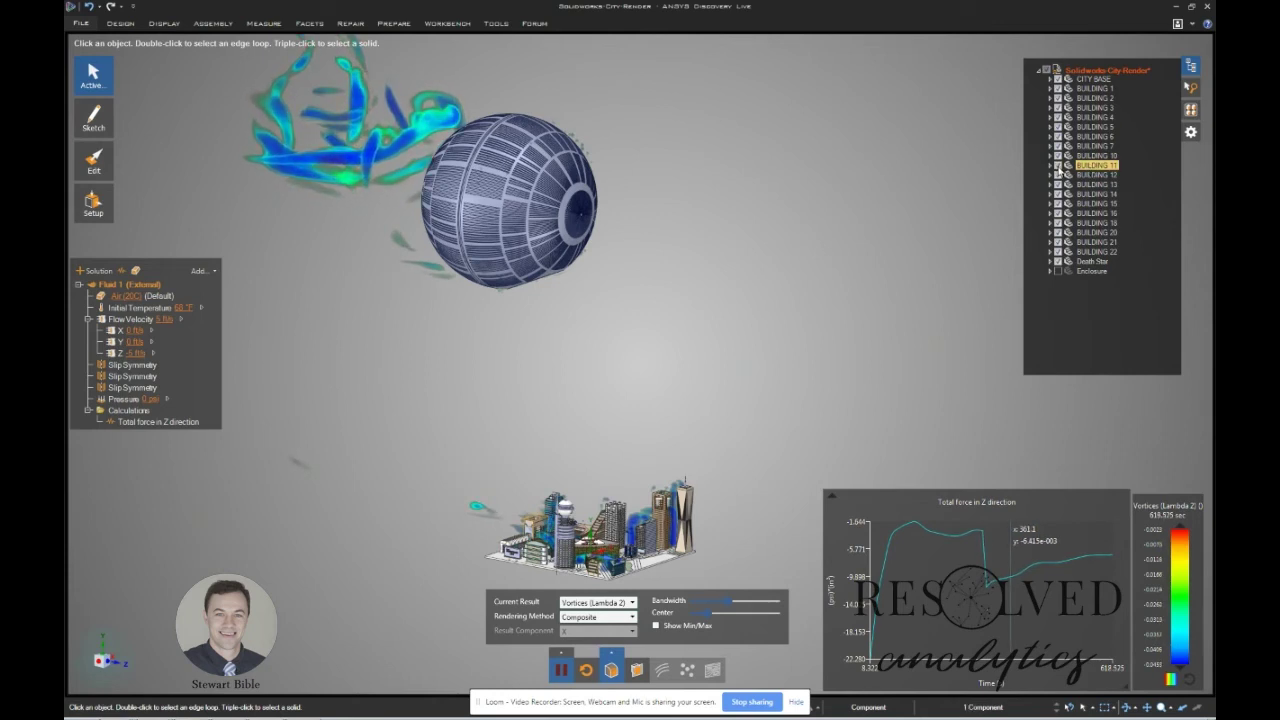
pyautogui.click(1058, 165)
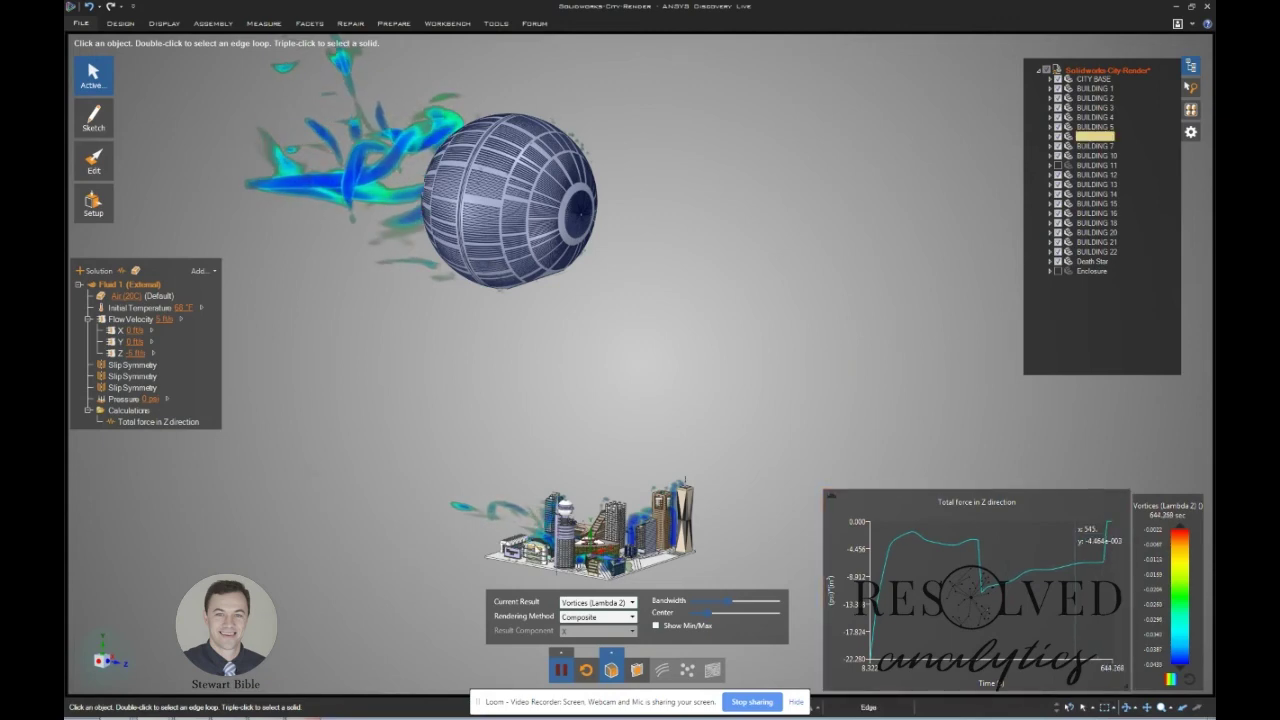
pyautogui.scroll(5, 545, 566)
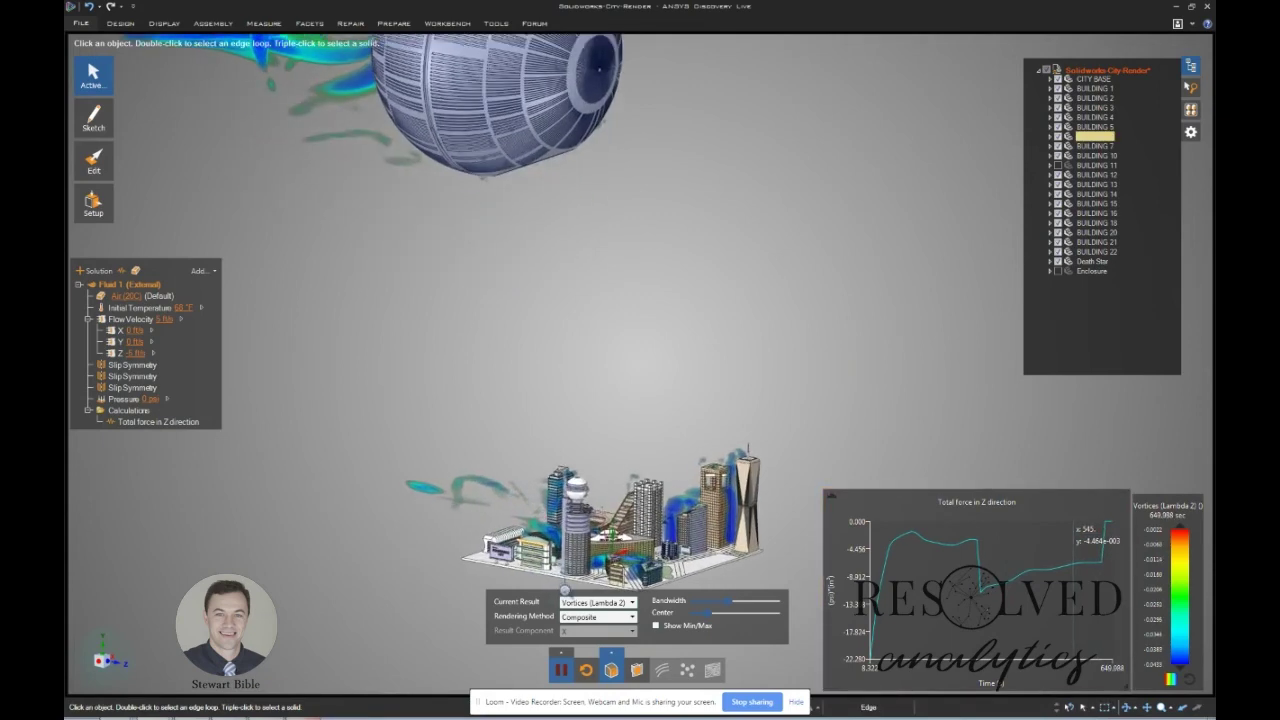
pyautogui.scroll(5, 565, 592)
pyautogui.moveTo(541, 493)
pyautogui.mouseDown(button='middle')
pyautogui.moveTo(533, 471)
pyautogui.moveTo(564, 480)
pyautogui.moveTo(541, 473)
pyautogui.mouseUp(button='middle')
pyautogui.moveTo(536, 470); pyautogui.dragTo(530, 476, button='middle')
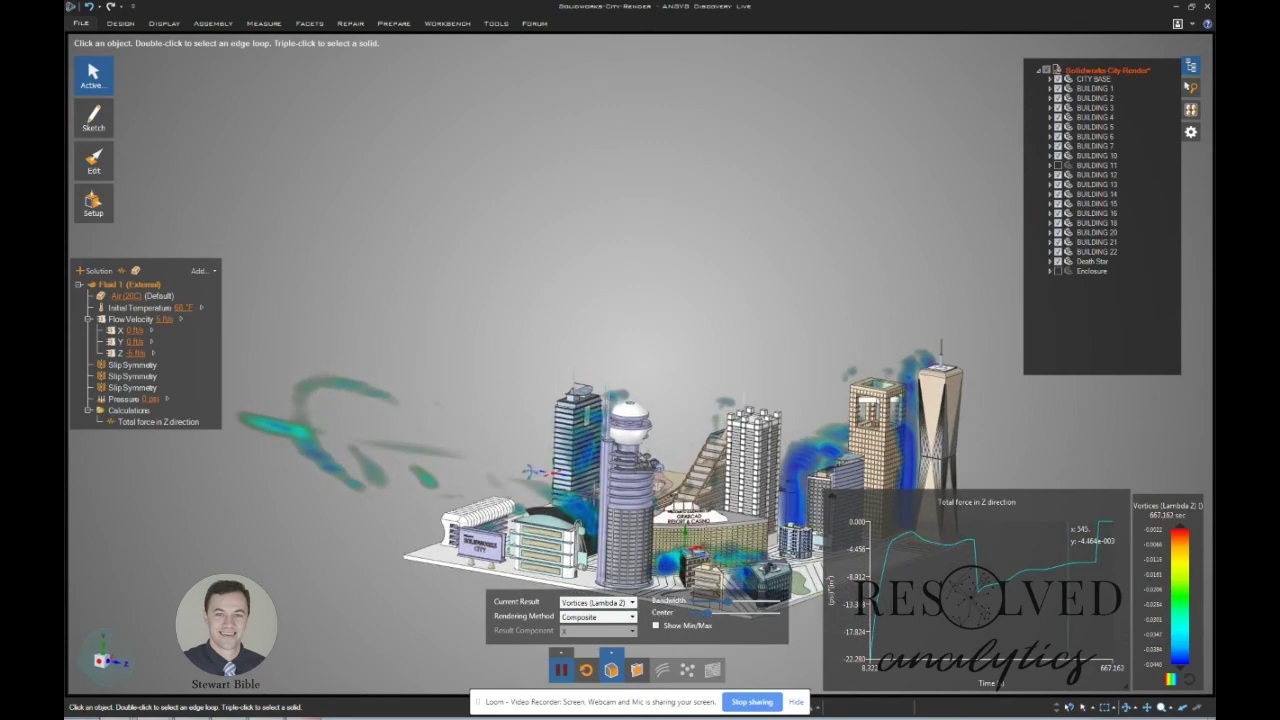